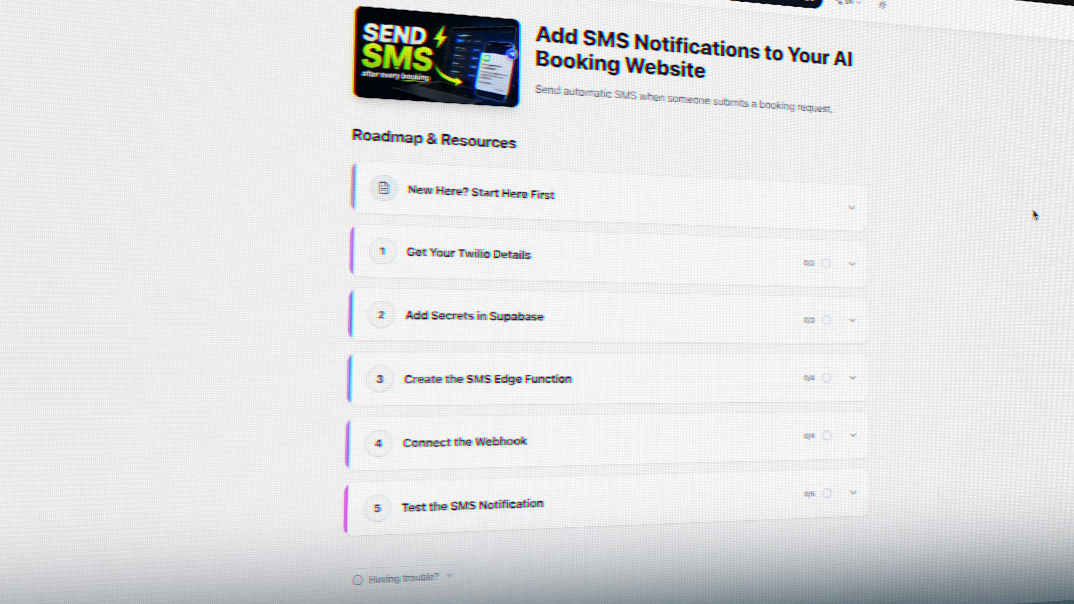
Step: Expand the 'New Here? Start Here First' section of the course roadmap
click(849, 208)
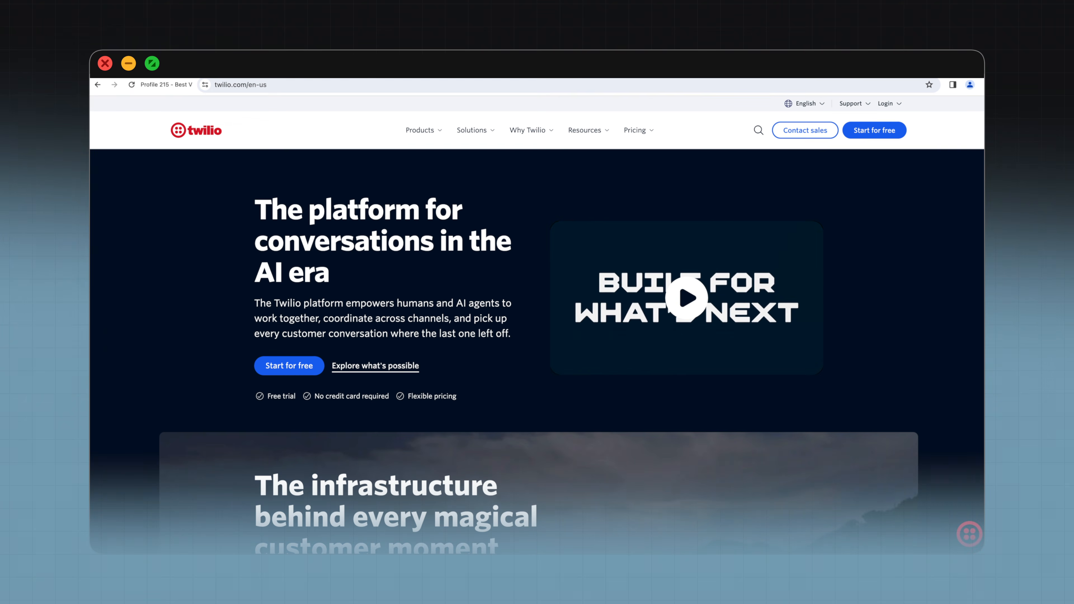
Step: Start a free Twilio sign-up using a Google account
click(318, 371)
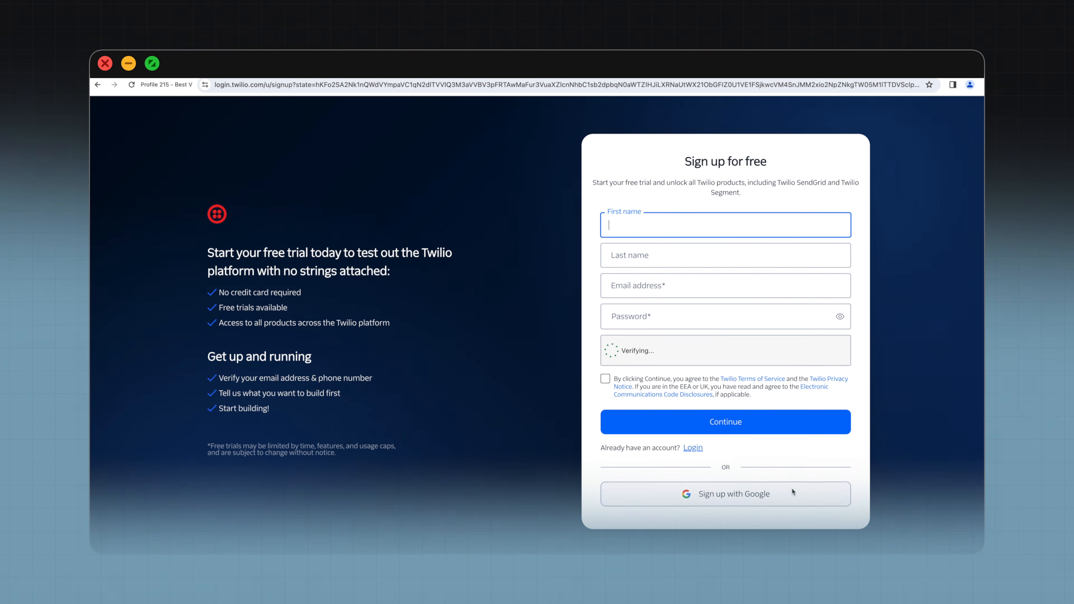
click(792, 497)
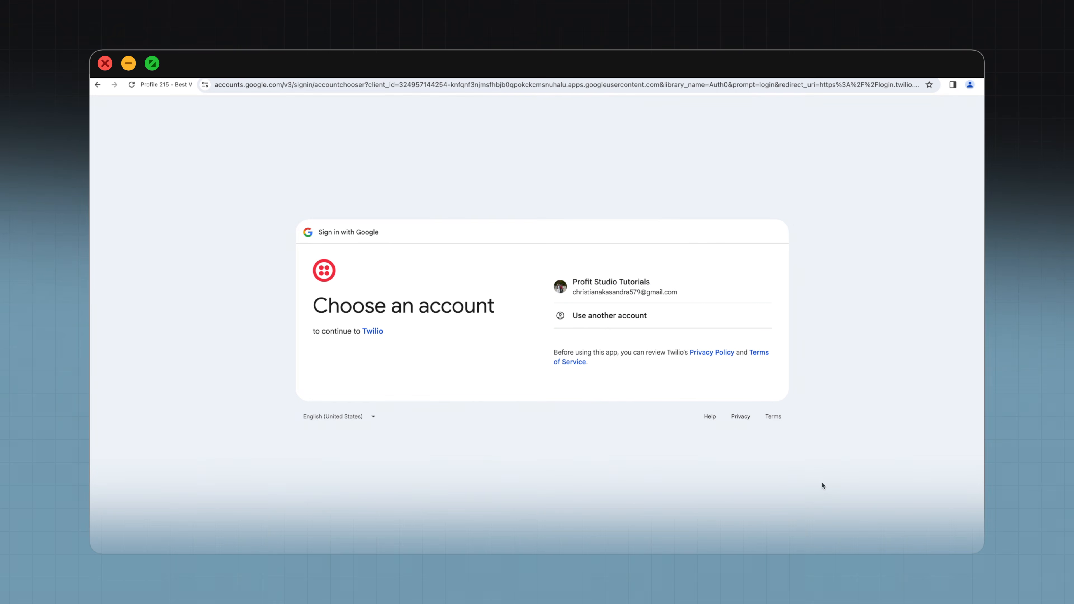
click(707, 293)
click(745, 414)
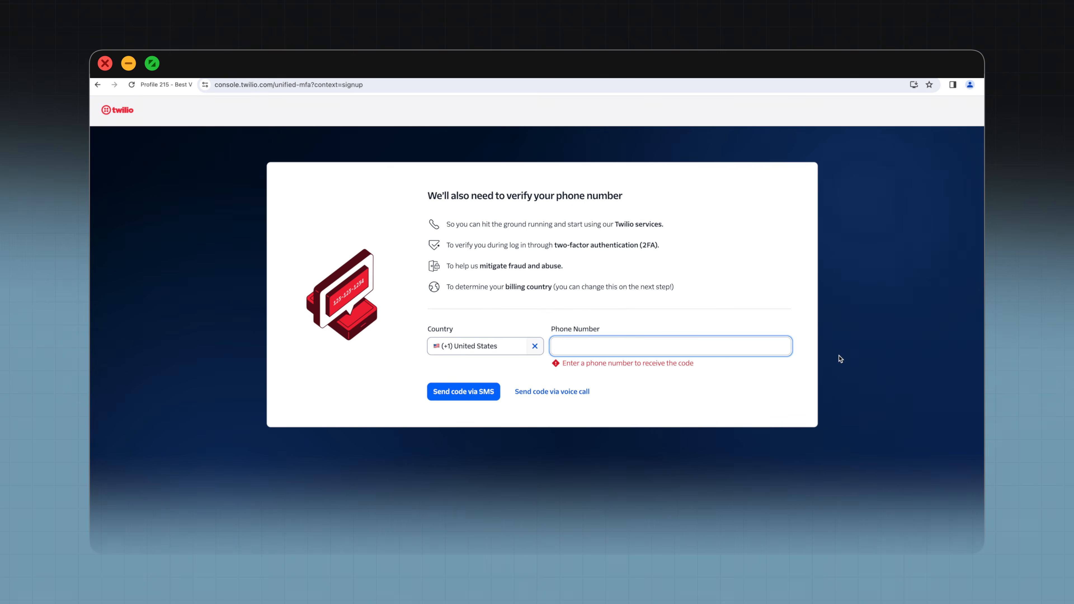
Step: Verify the account's phone number with an SMS code and copy the recovery code
click(742, 376)
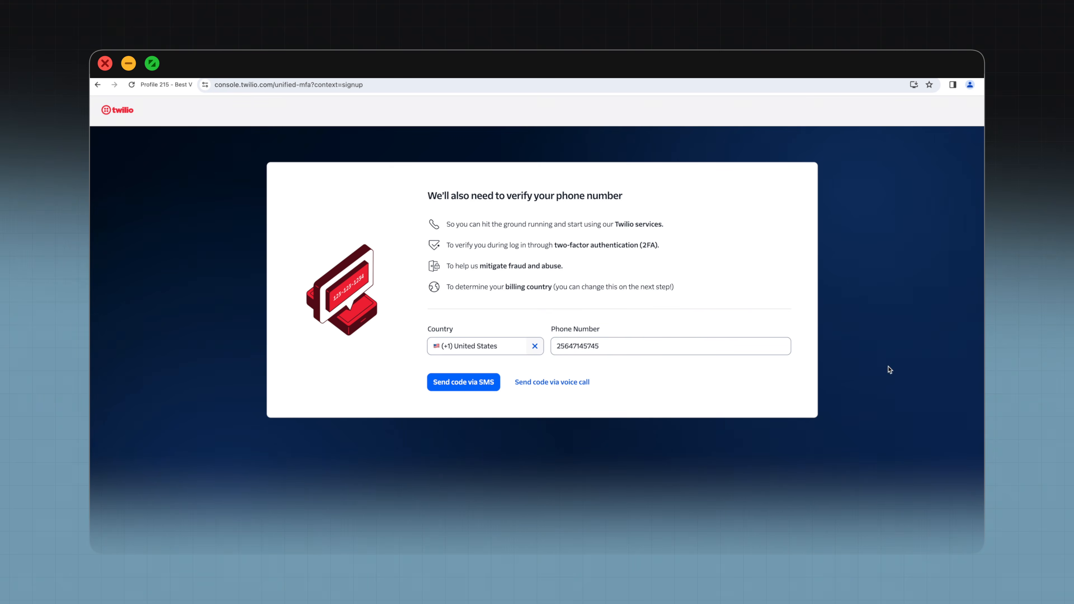
click(482, 388)
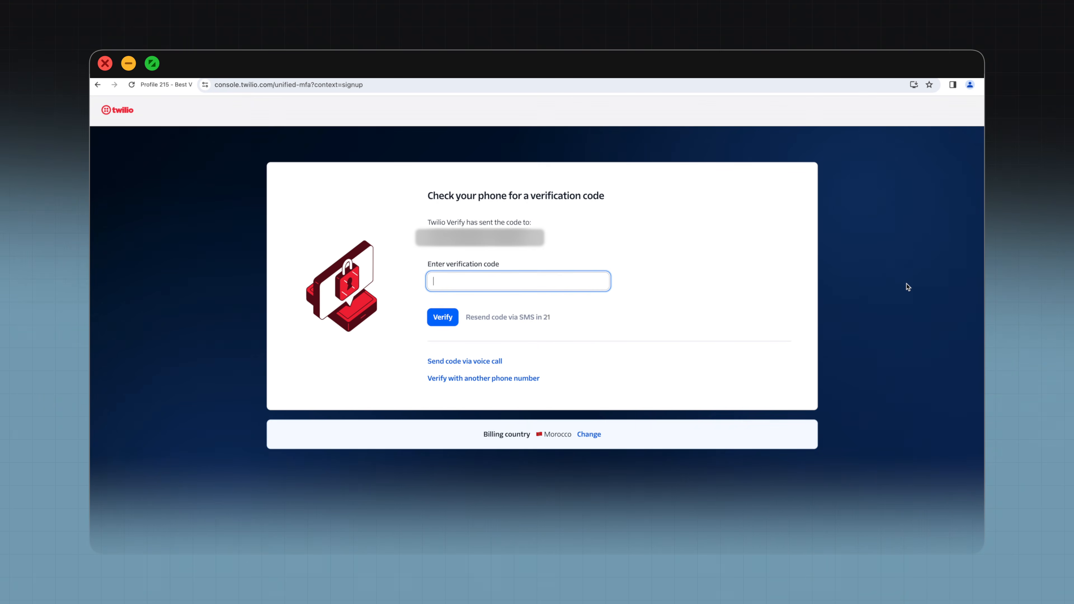
click(452, 323)
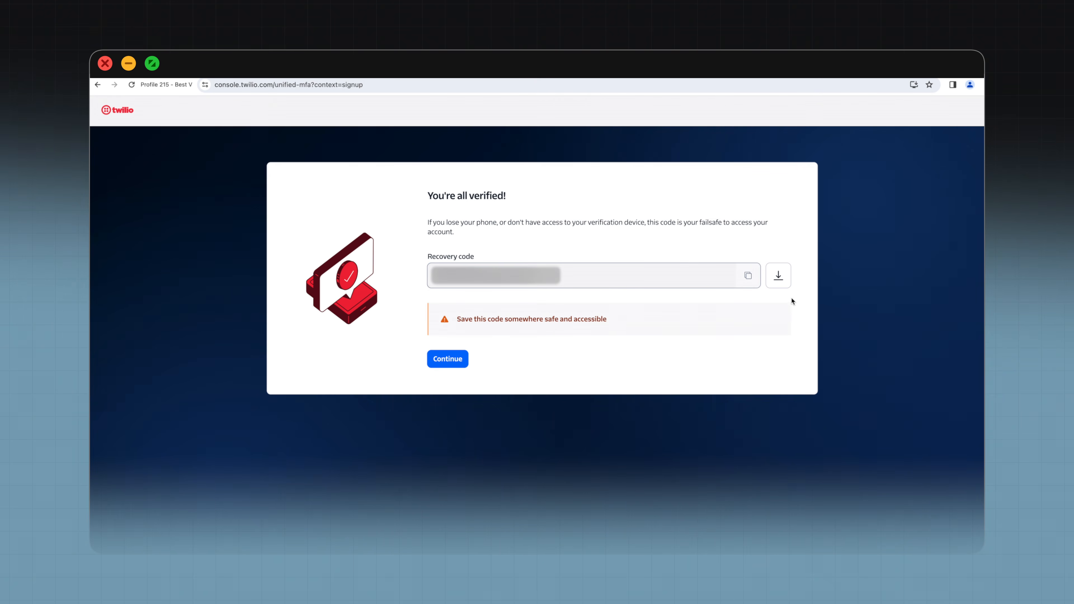
click(749, 278)
click(464, 359)
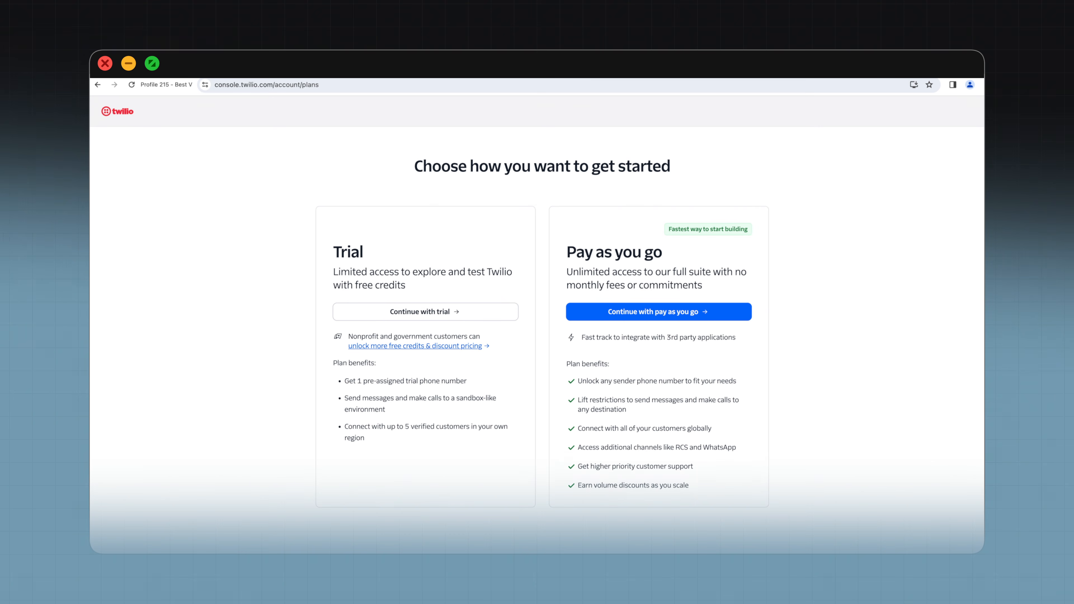
Step: Choose the pay-as-you-go plan and start creating the customer profile
click(720, 313)
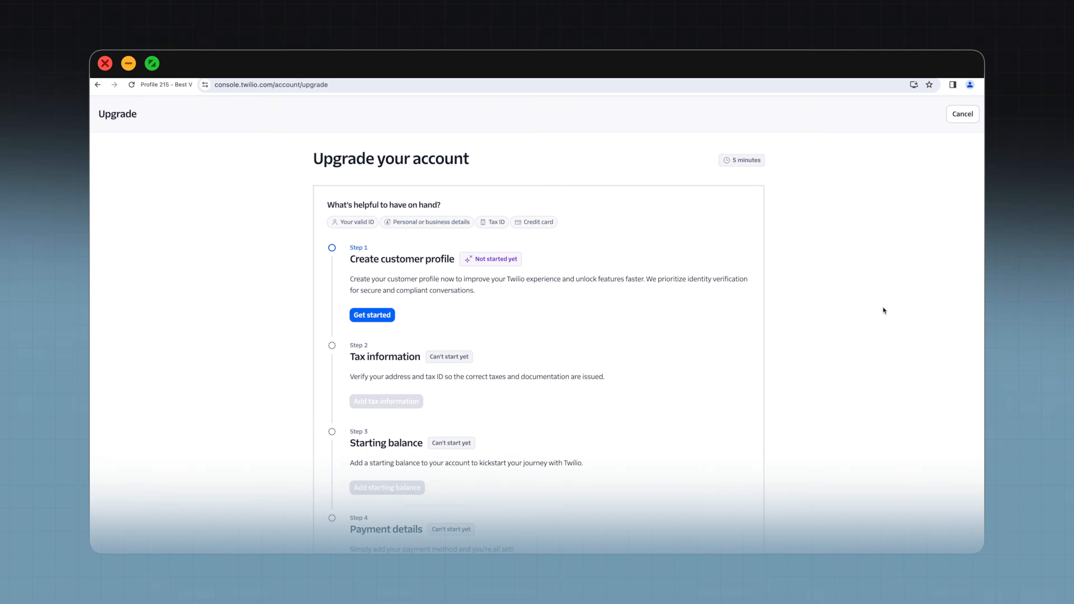
scroll(473, 314, down, 1)
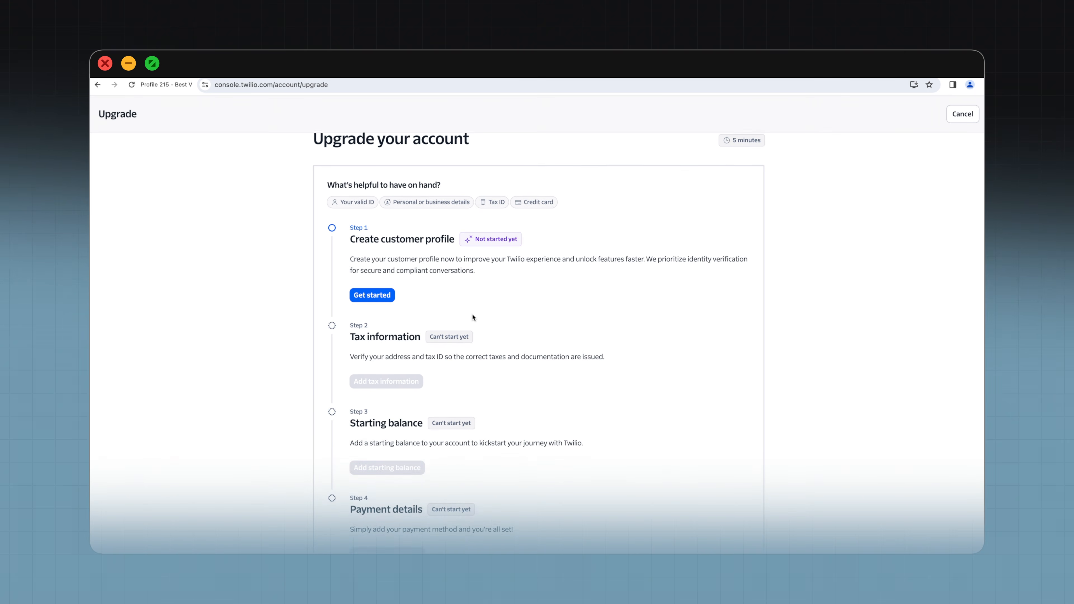
scroll(472, 315, down, 3)
scroll(472, 316, up, 4)
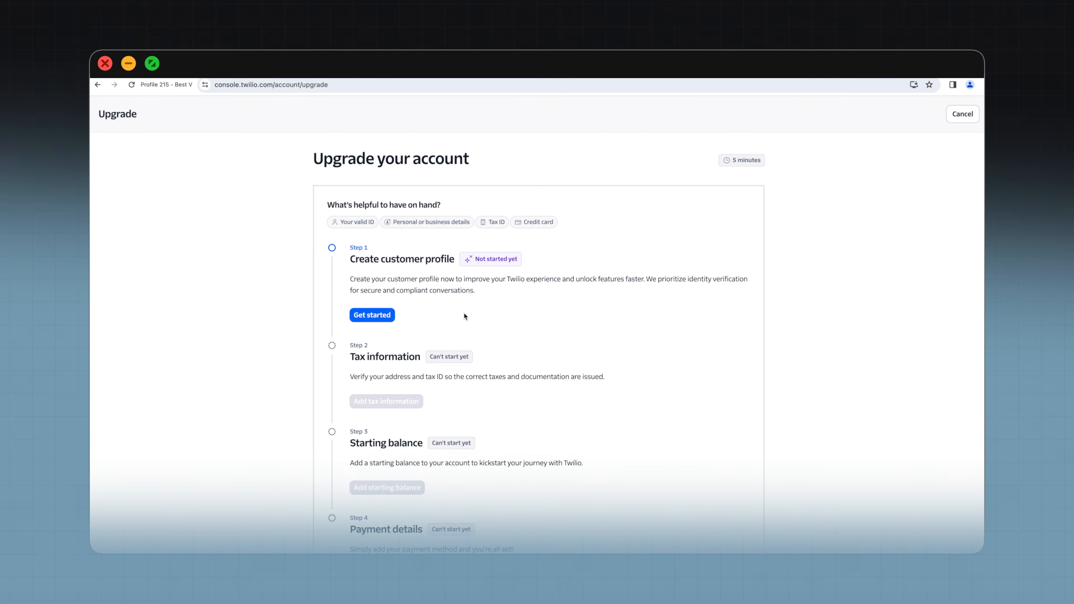
click(372, 315)
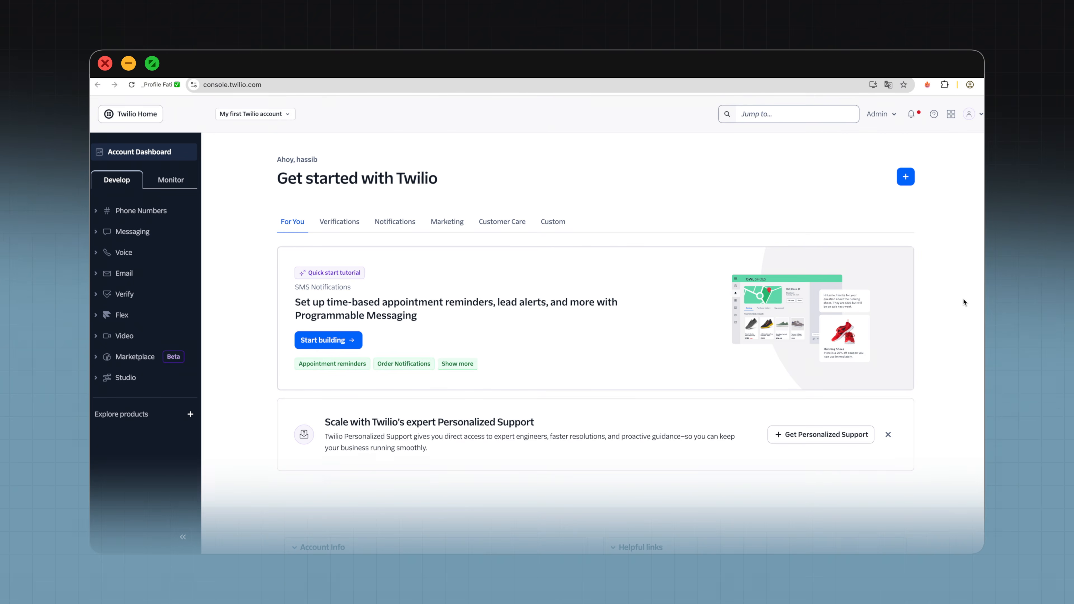
Step: Switch to the new Twilio Console using the product switcher
click(950, 114)
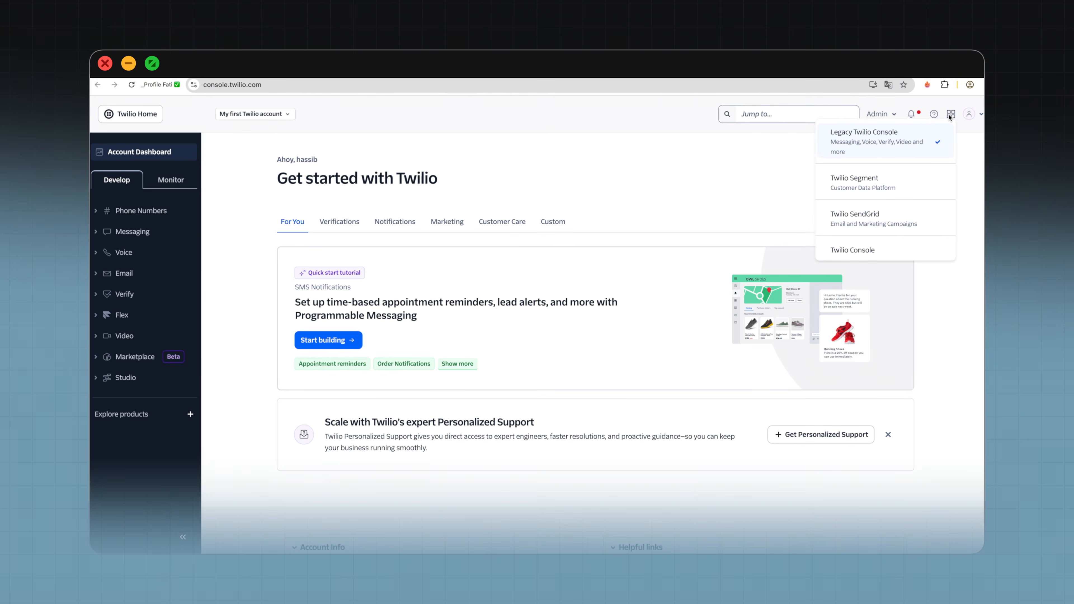
click(862, 253)
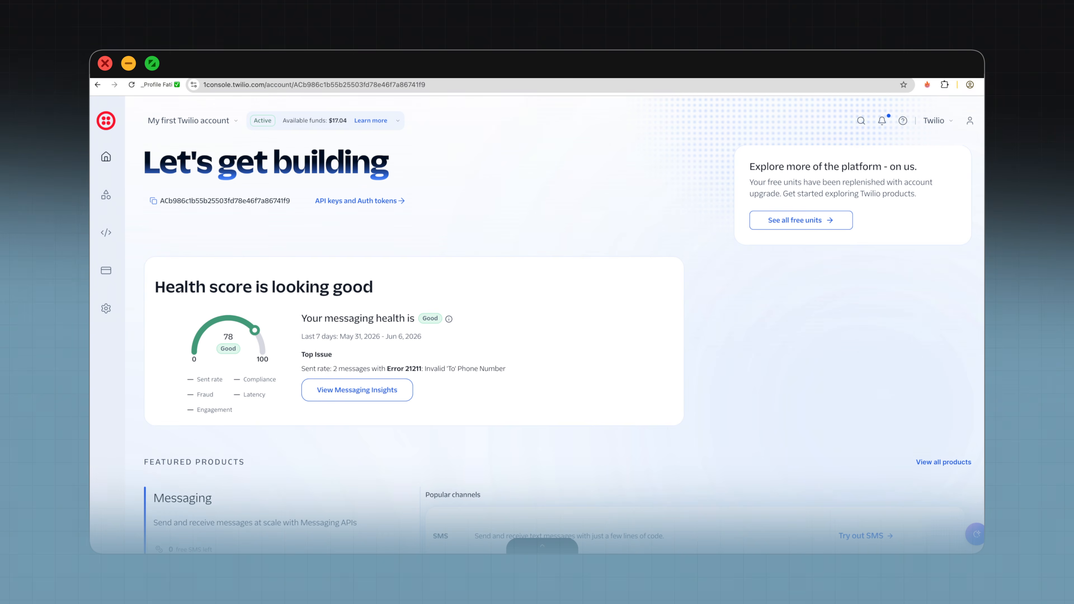
click(934, 124)
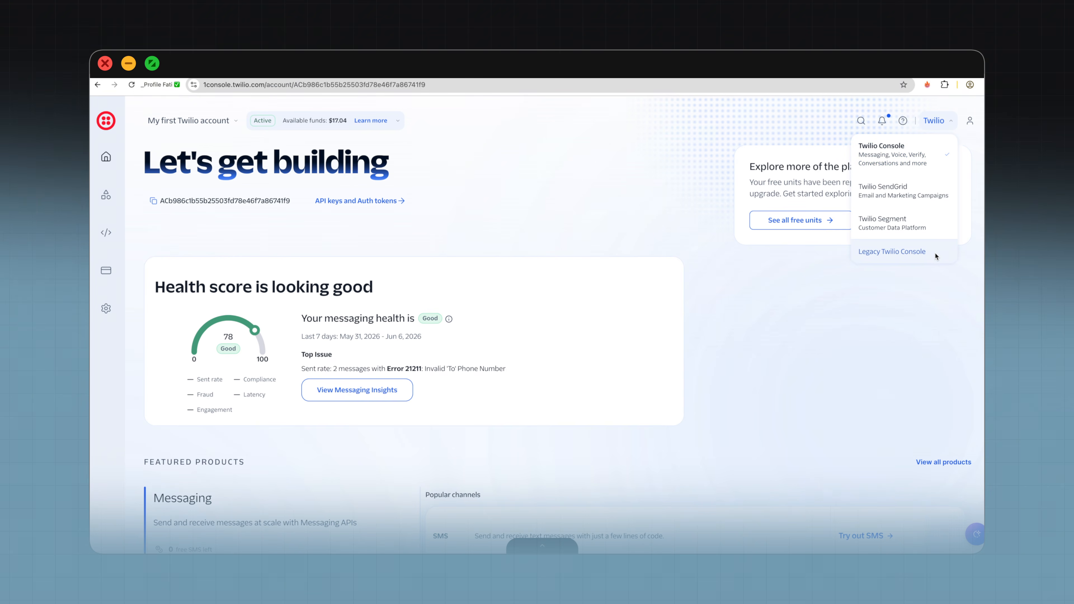
click(619, 200)
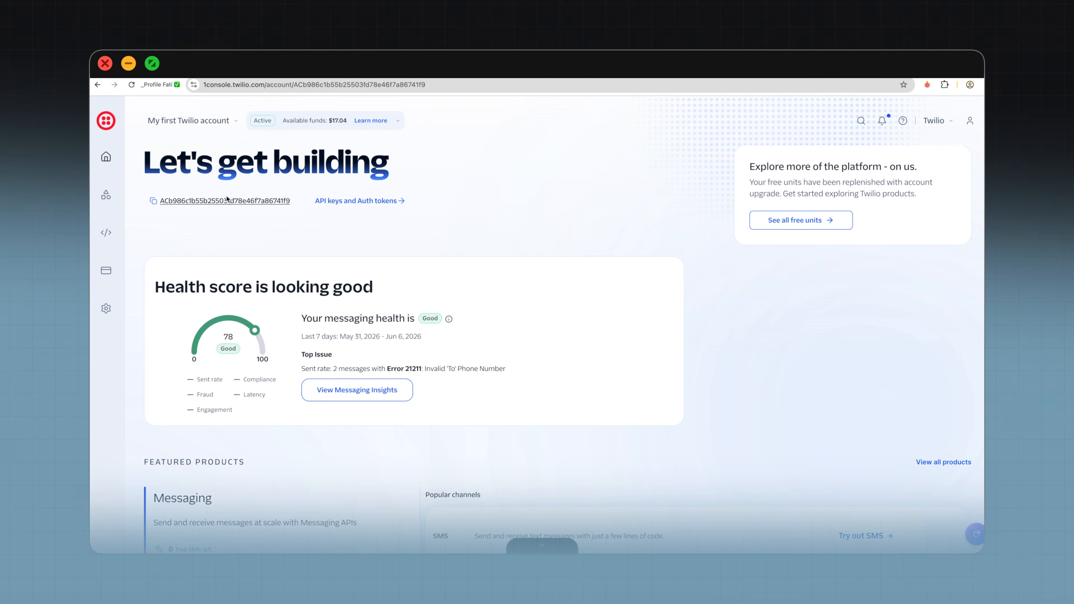
Step: Open the Numbers & senders overview, then search 'Phone N' to reach Phone Numbers
click(108, 191)
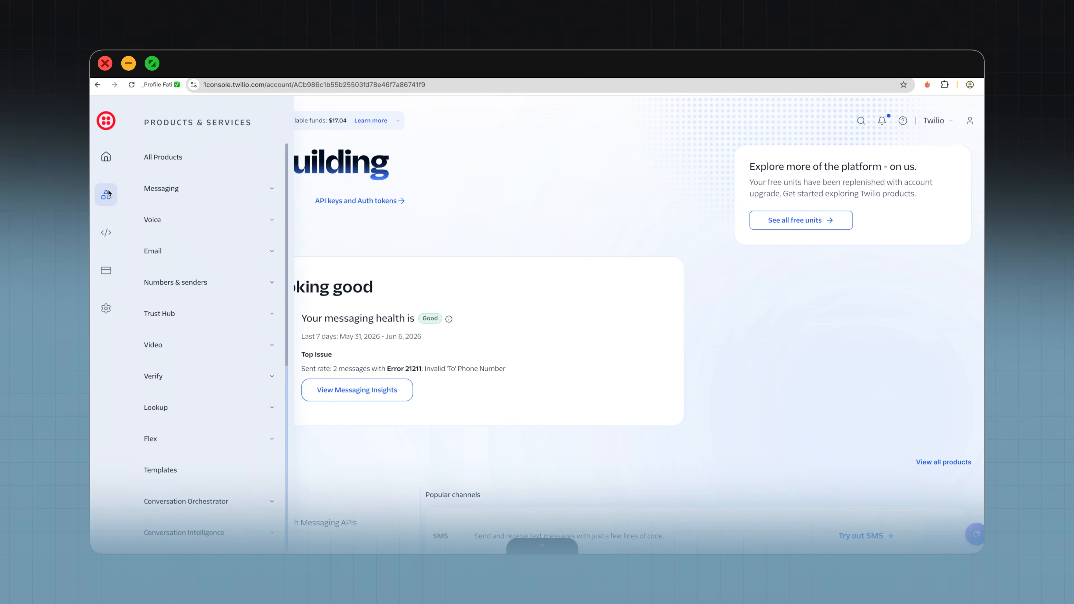
click(256, 283)
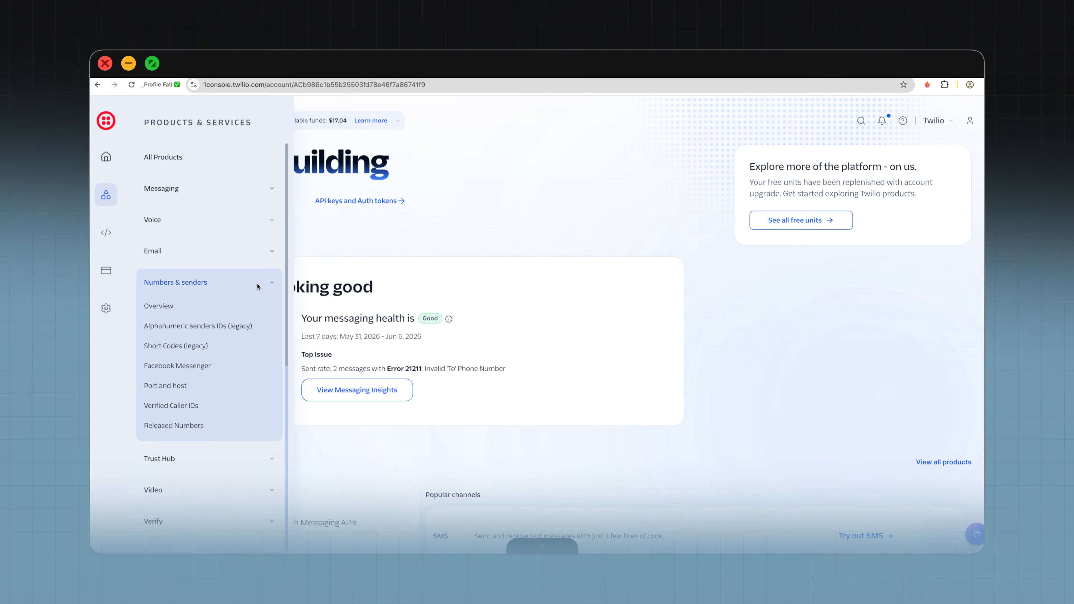
click(172, 310)
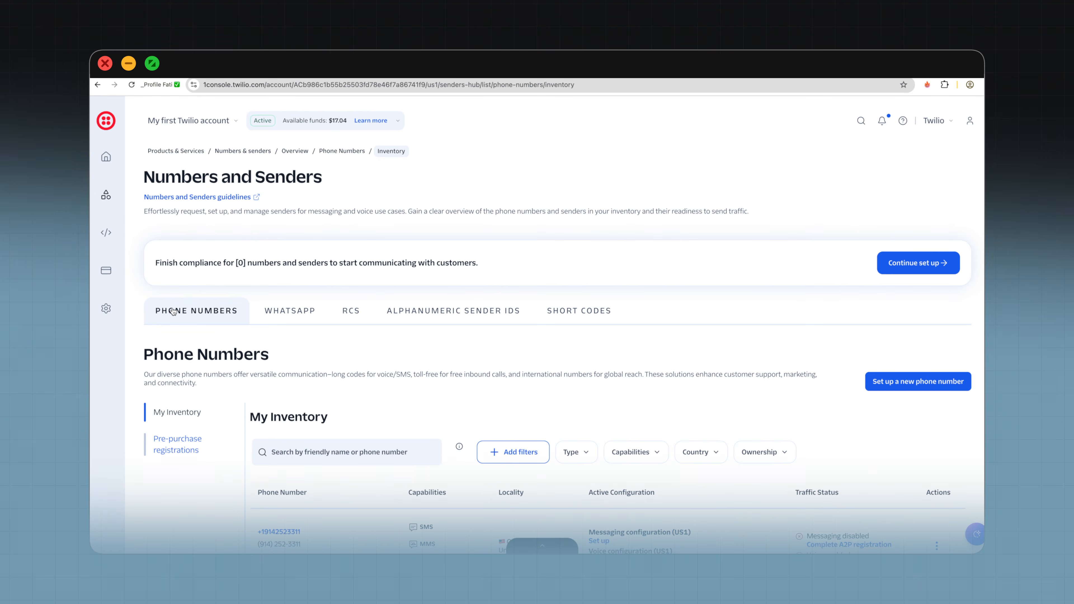
click(860, 120)
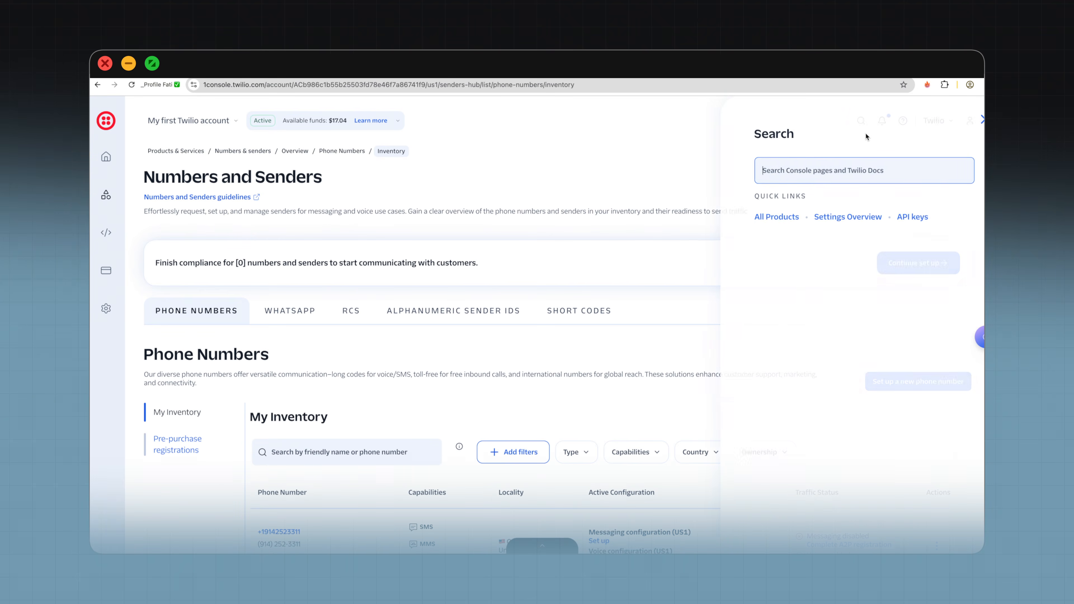
text(Phone Numbers)
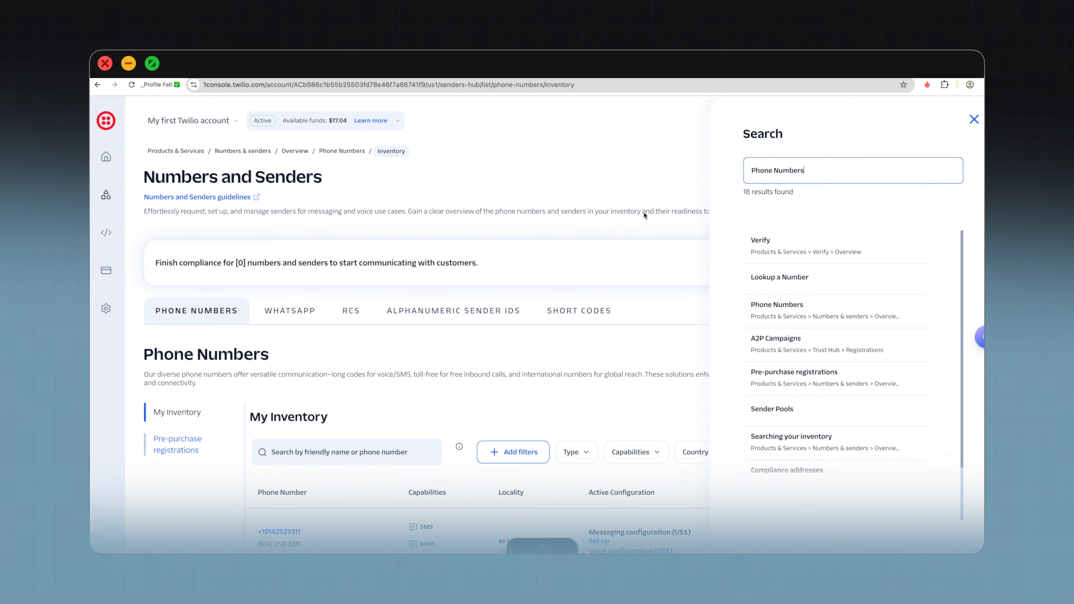
click(911, 312)
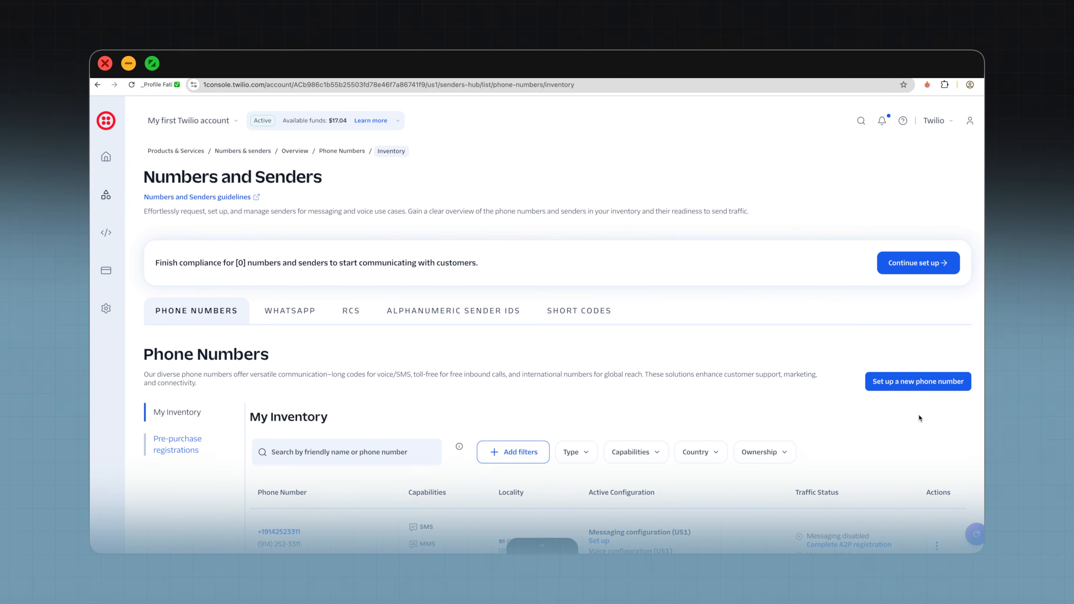
scroll(918, 414, down, 4)
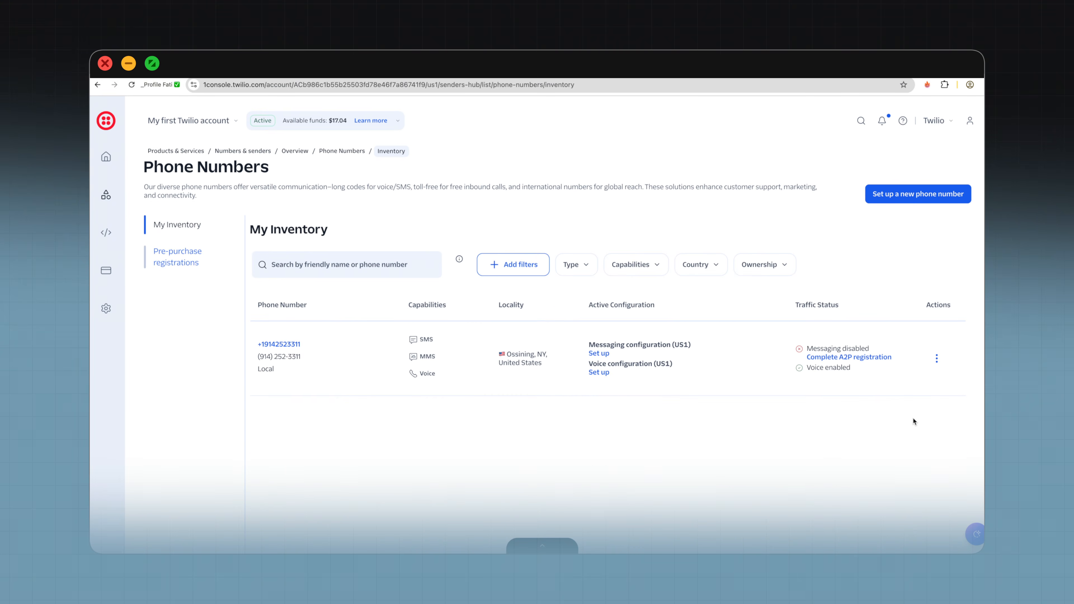
scroll(912, 417, up, 4)
Step: Search for SMS-capable Local numbers in the United States
click(944, 387)
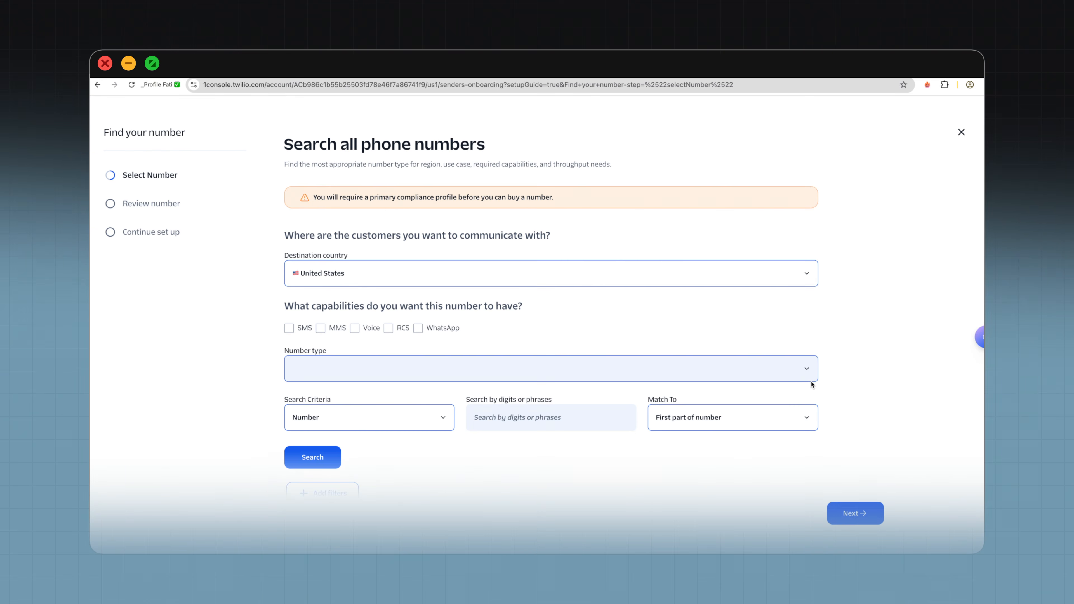
click(591, 280)
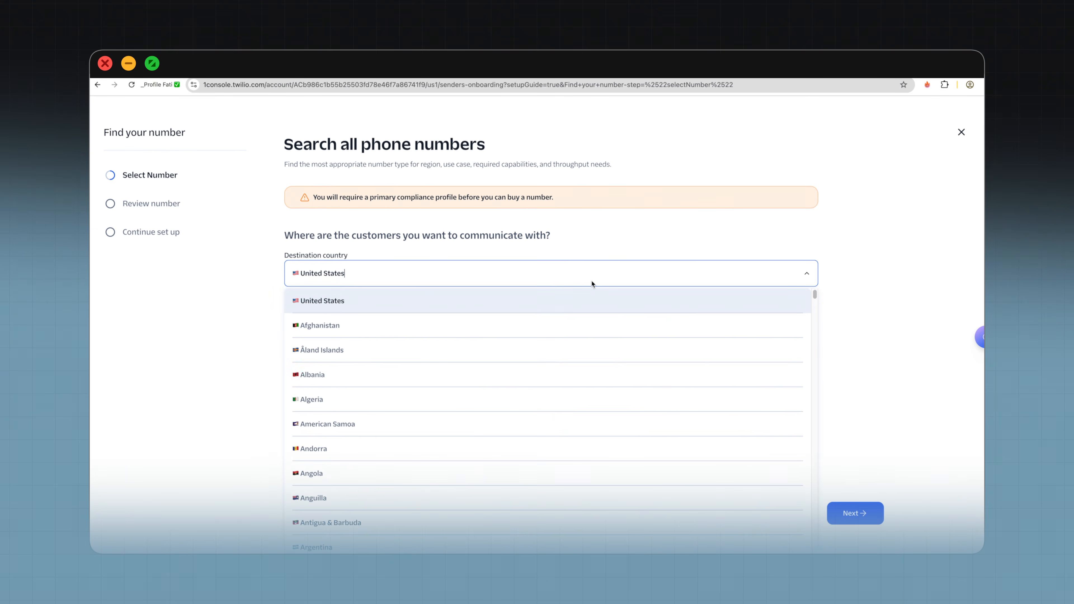
scroll(800, 360, down, 20)
scroll(800, 360, up, 20)
click(626, 301)
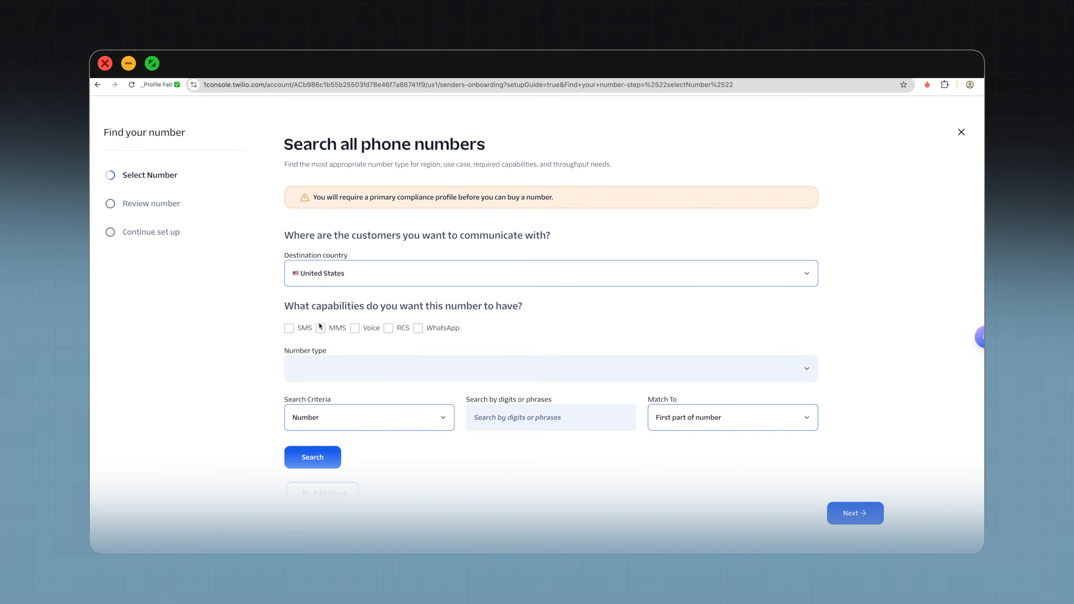
click(287, 330)
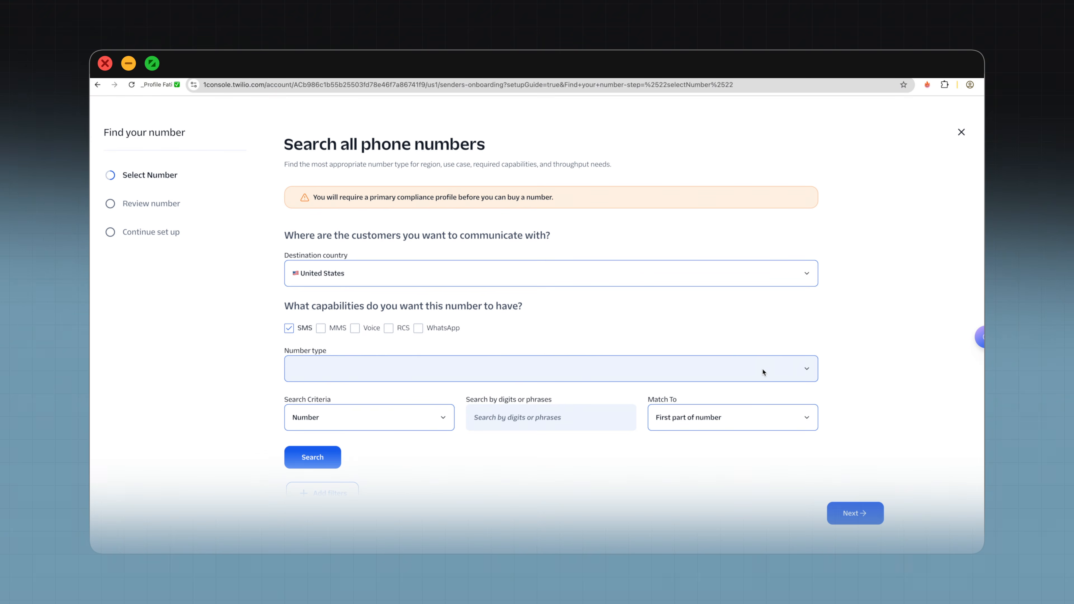
click(781, 372)
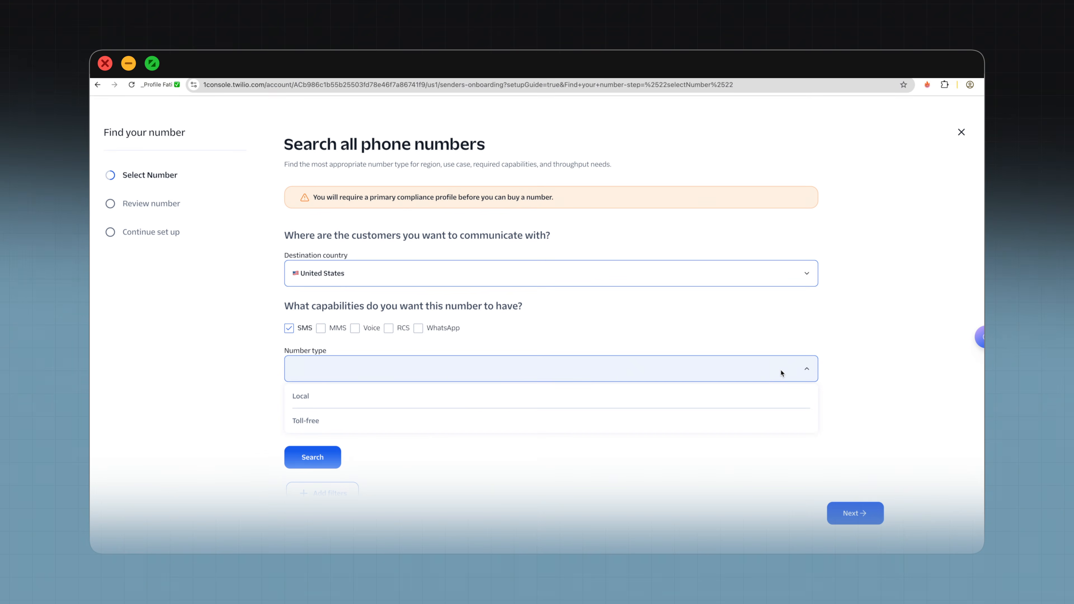
click(419, 398)
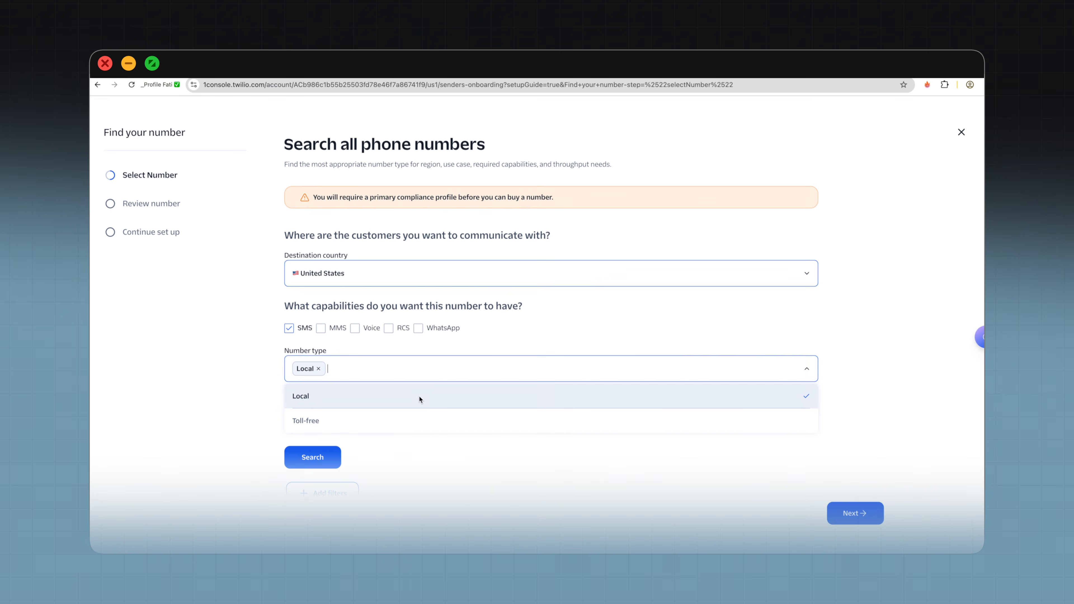
click(864, 346)
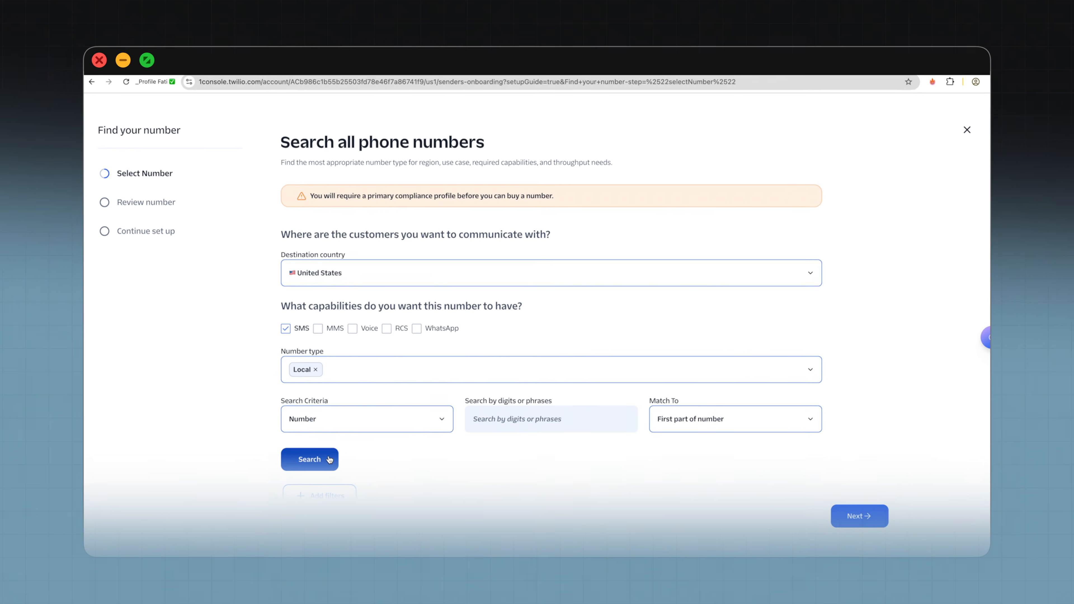
Step: Select the first result, a Pecos, NM number, and continue
scroll(370, 449, down, 2)
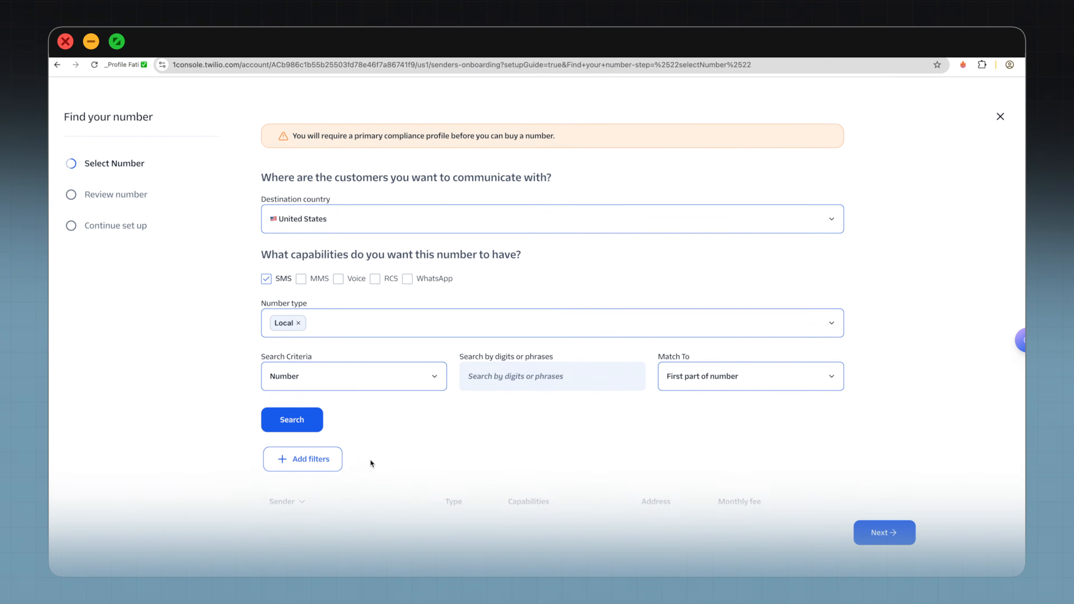
scroll(370, 458, down, 3)
scroll(413, 439, down, 1)
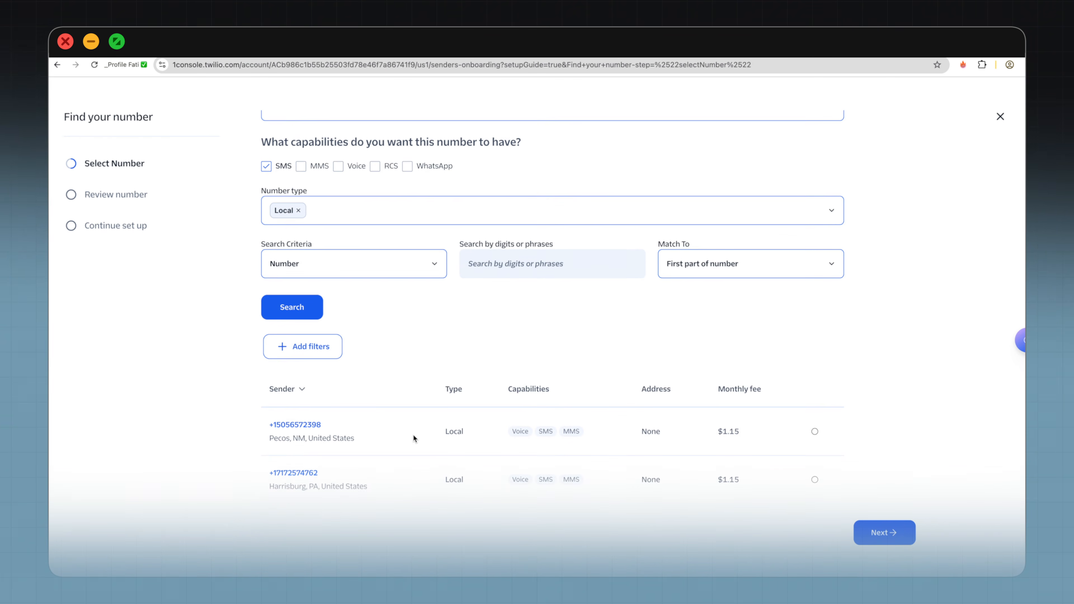
scroll(786, 334, down, 1)
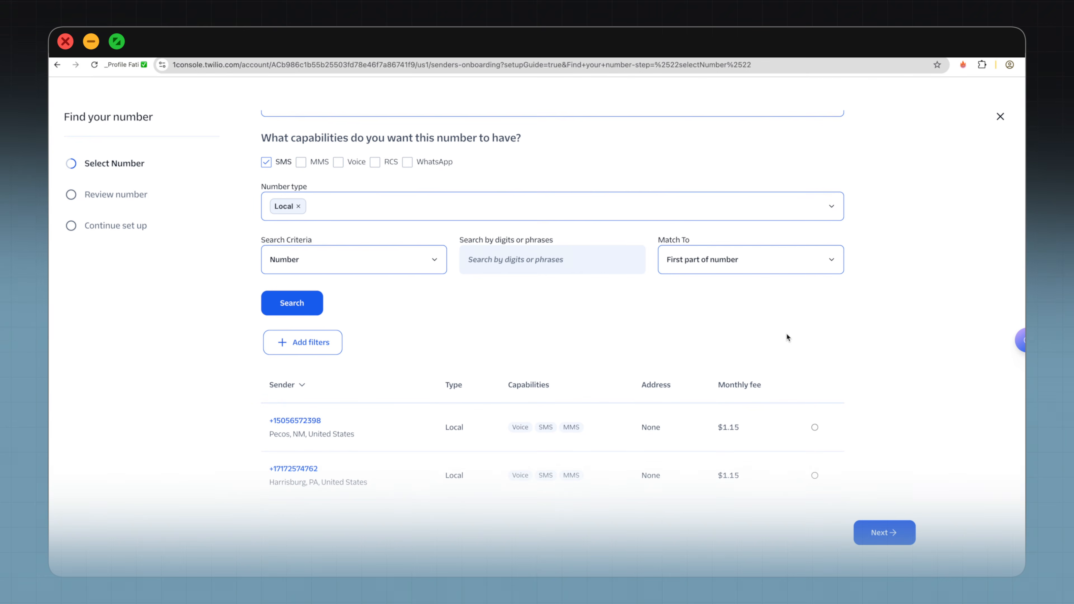
scroll(785, 333, down, 5)
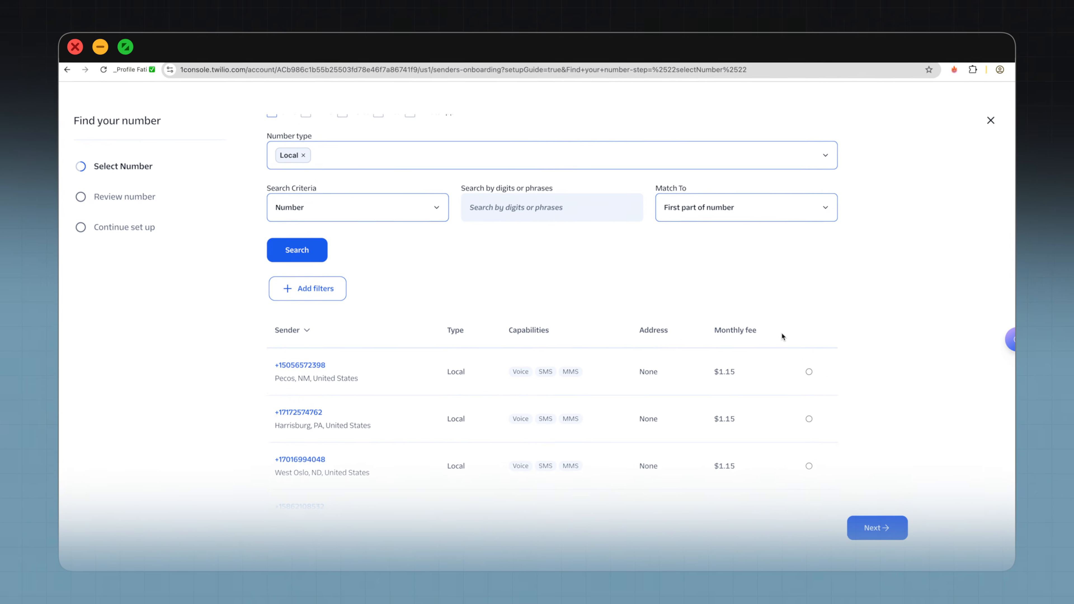
scroll(768, 332, down, 3)
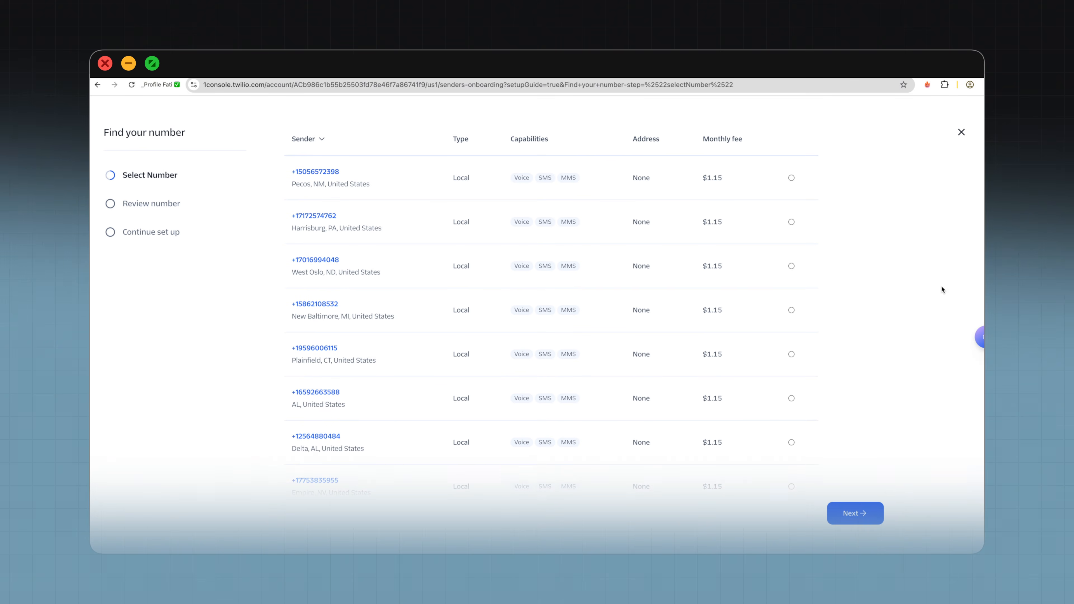
click(791, 178)
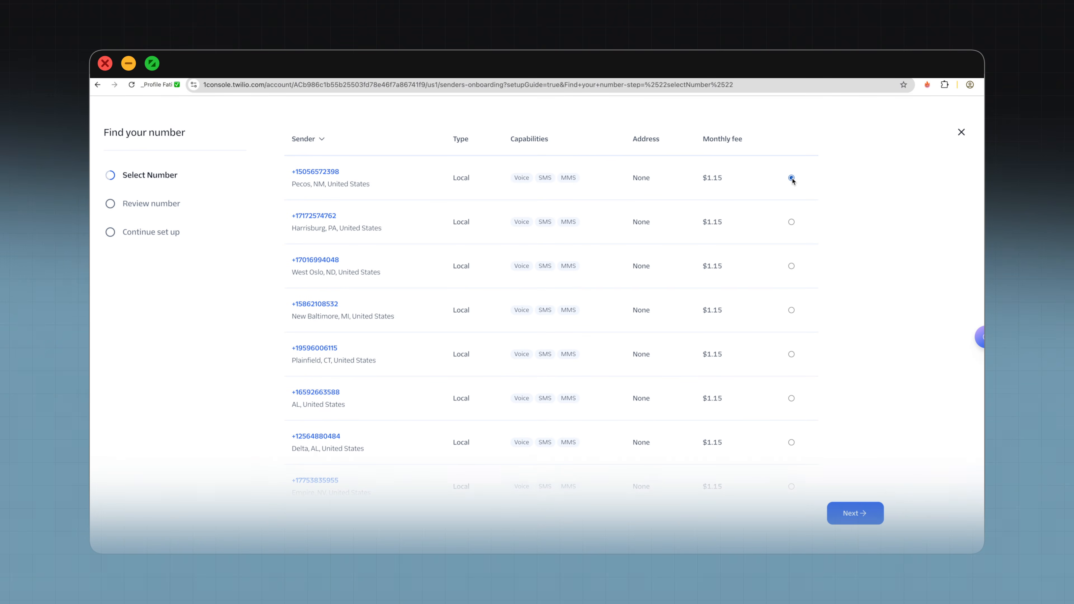
click(870, 519)
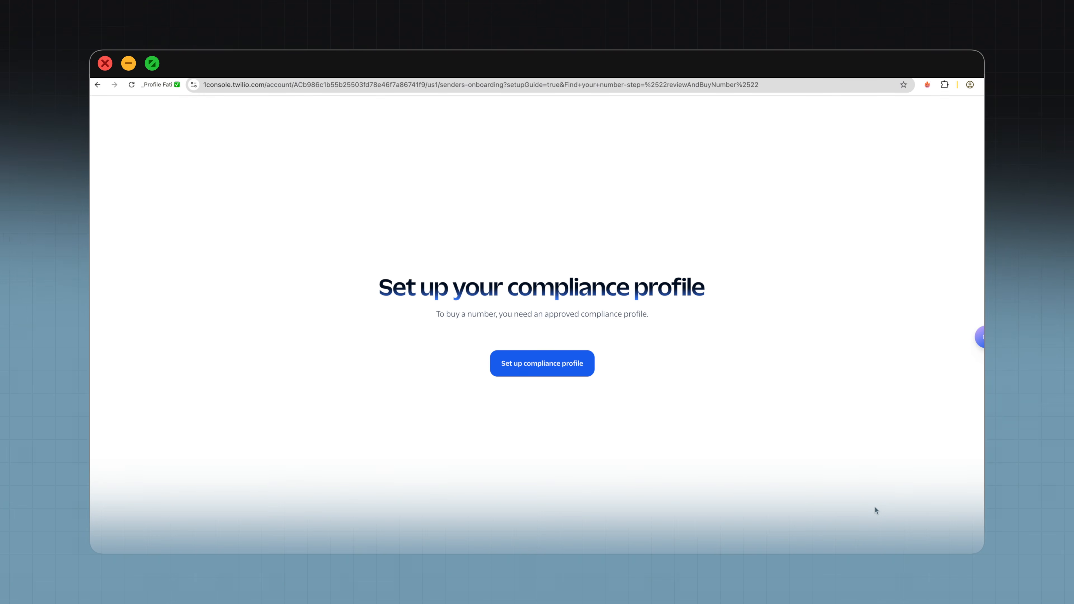
Step: Set up the compliance profile with National ID verification and continue once approved
click(578, 373)
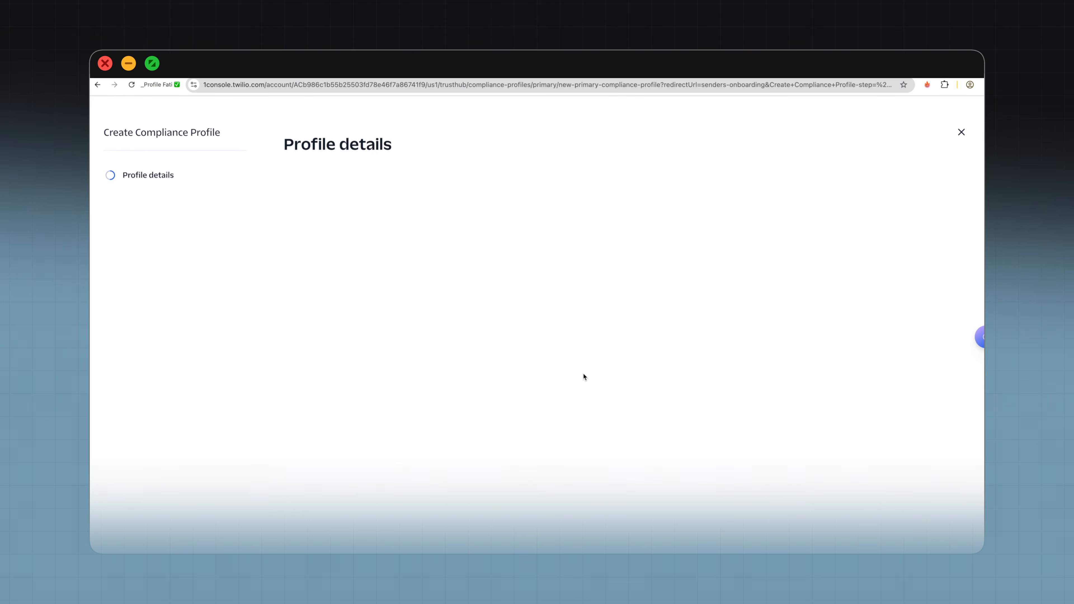
click(554, 282)
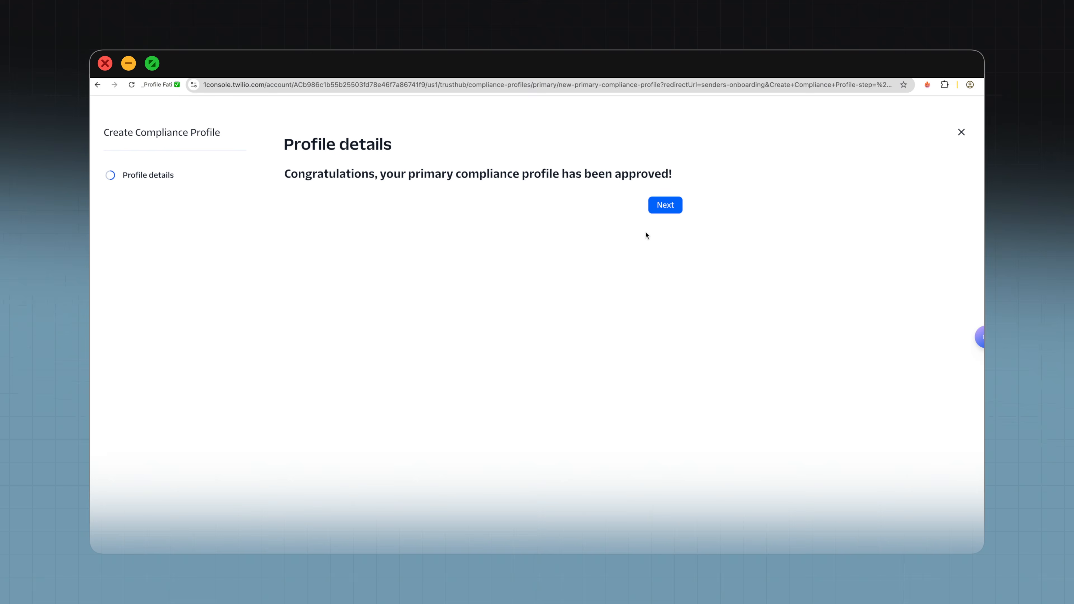
click(659, 209)
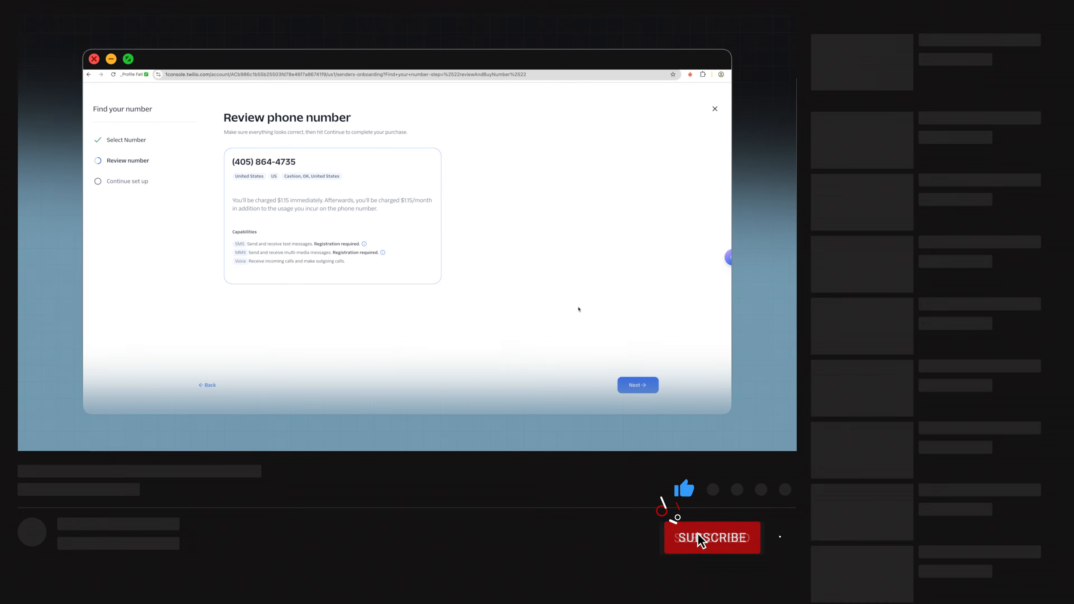
Step: Buy the Cashion, OK number, assign it to messaging, and return to the inventory
click(643, 385)
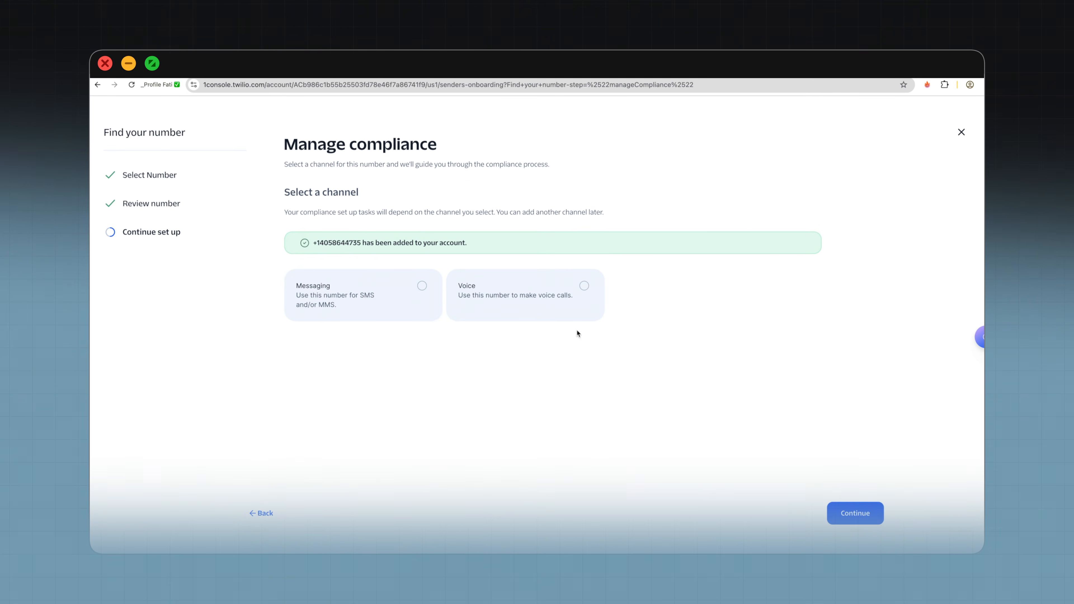
click(398, 290)
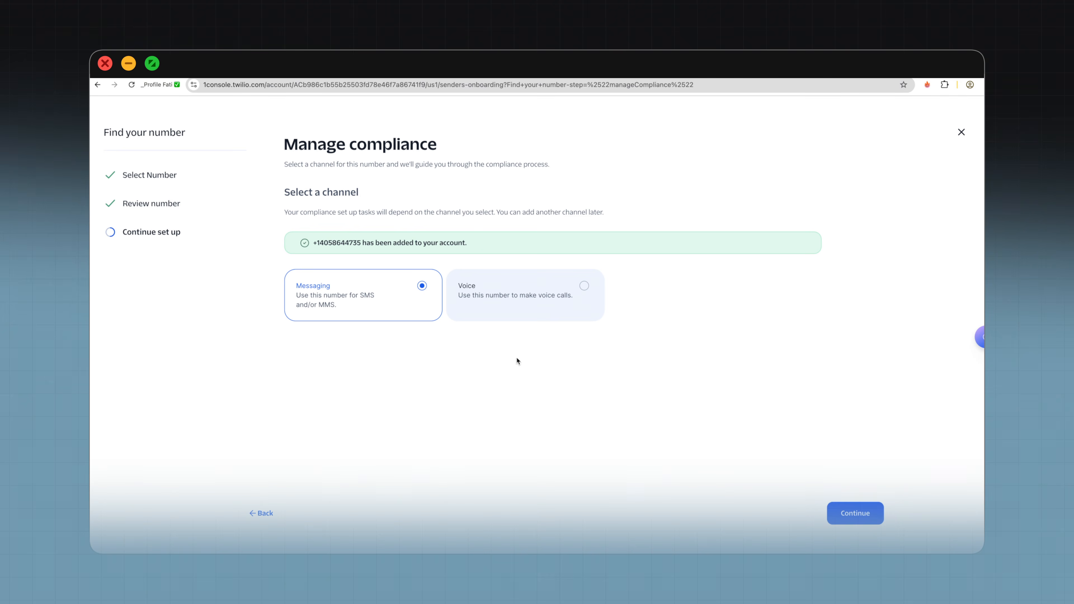
click(845, 509)
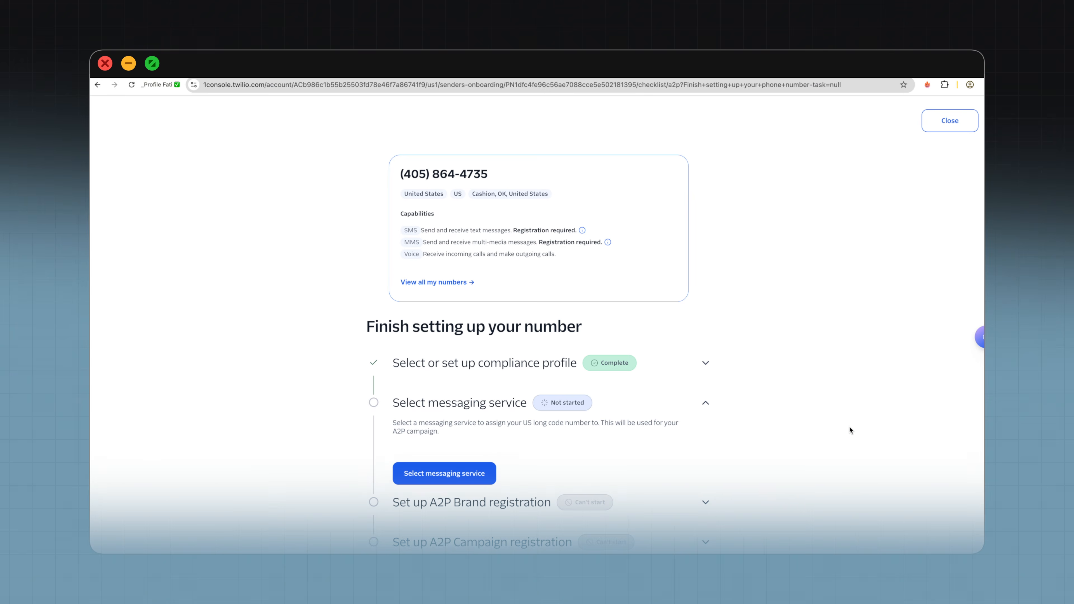
scroll(849, 430, down, 2)
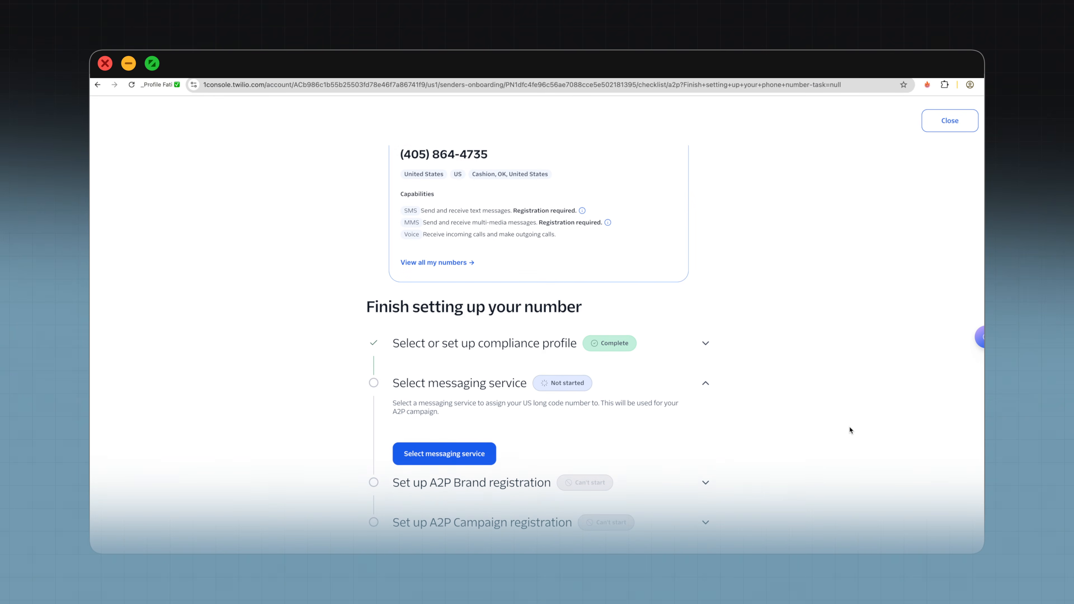
scroll(850, 429, down, 1)
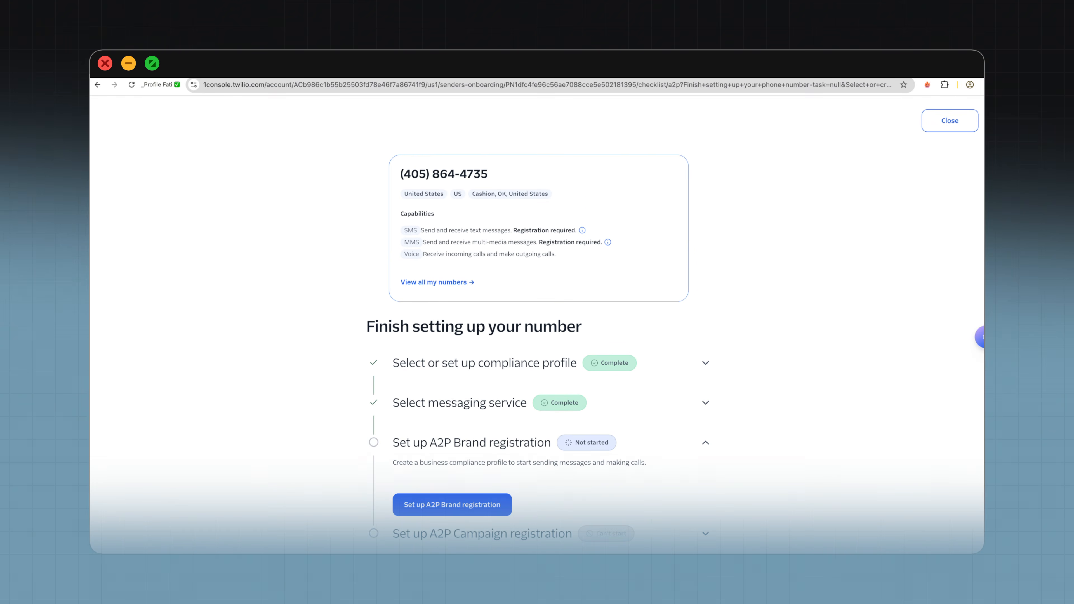
click(964, 121)
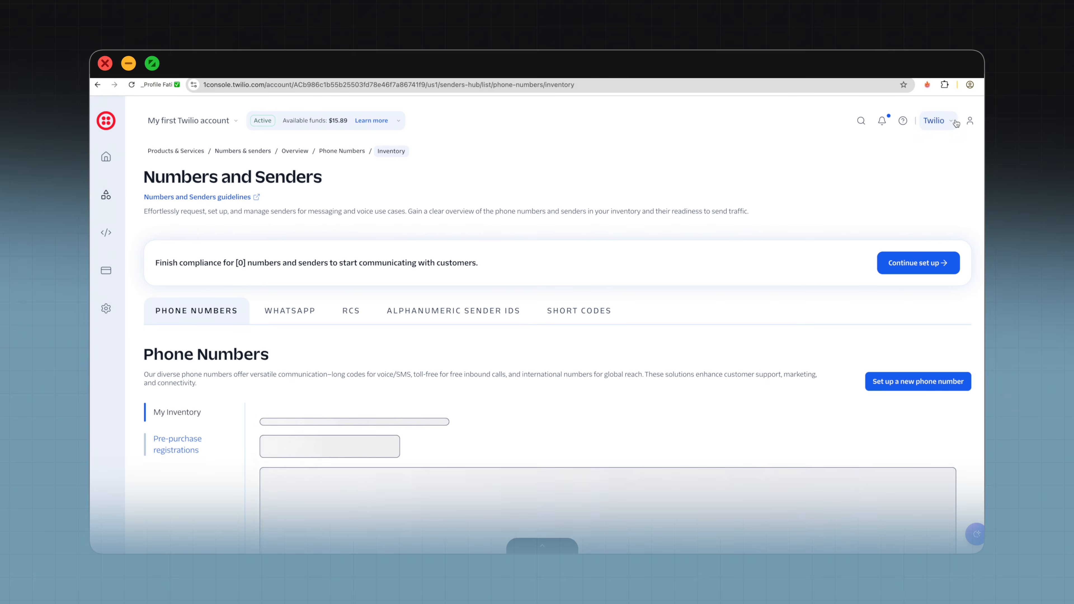
Step: Navigate from the console home to Develop > API keys & auth tokens
scroll(761, 360, down, 5)
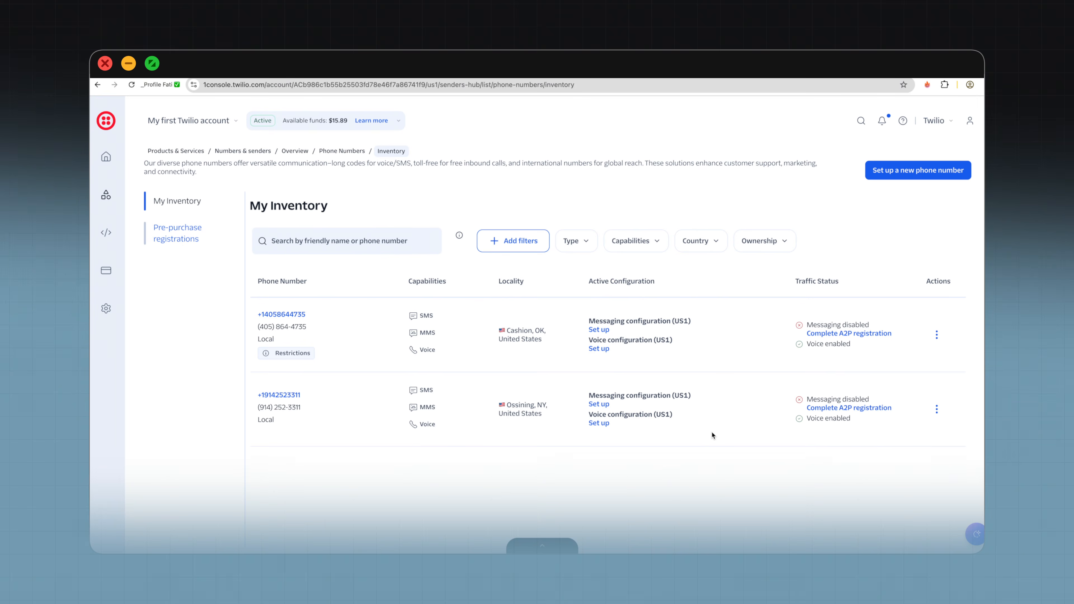
scroll(711, 432, up, 1)
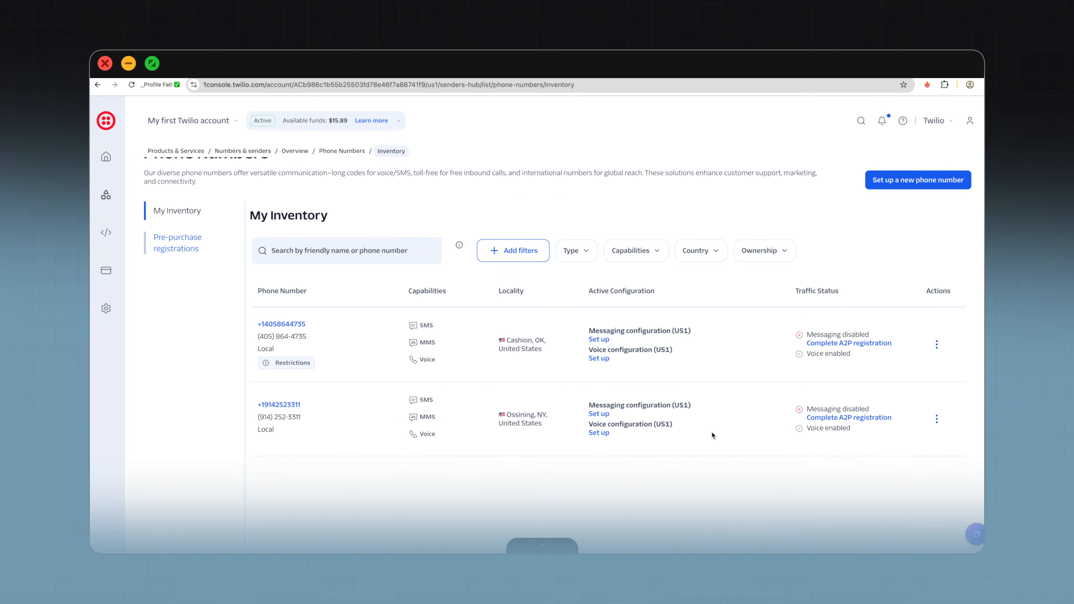
click(111, 161)
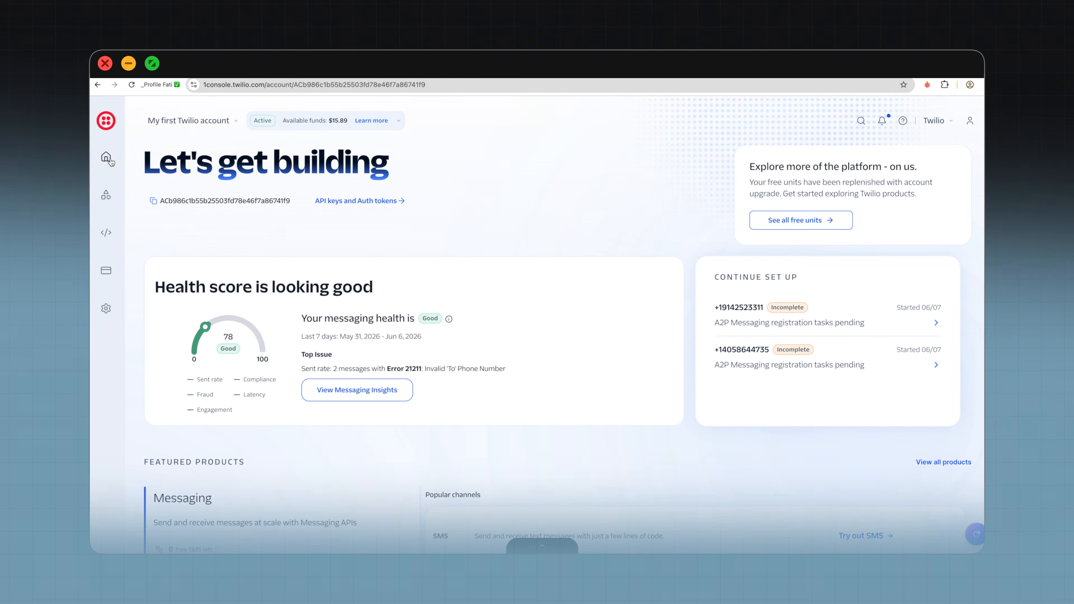
click(106, 233)
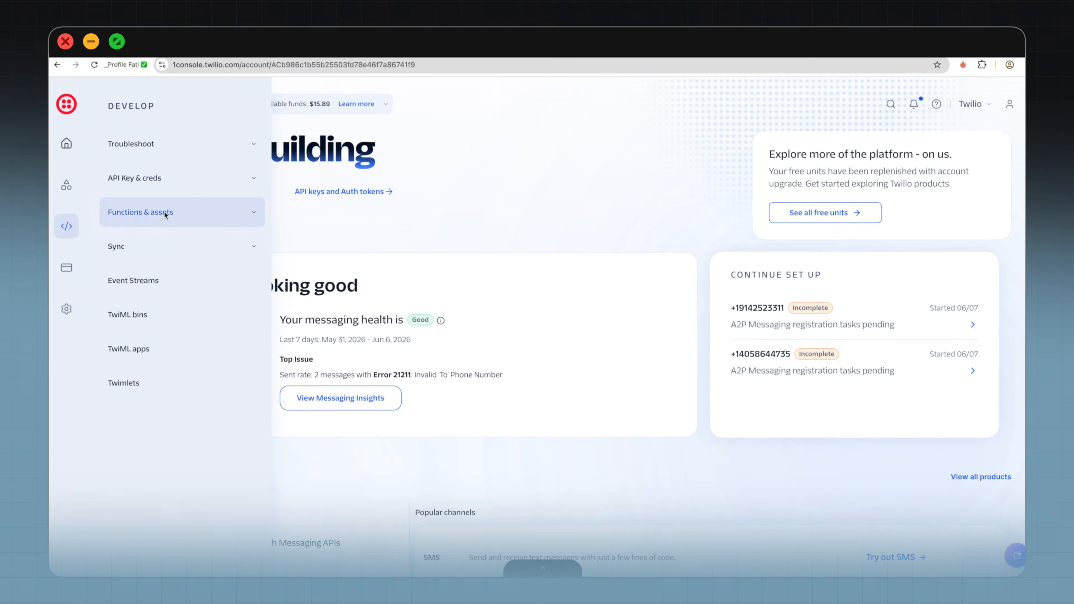
click(223, 180)
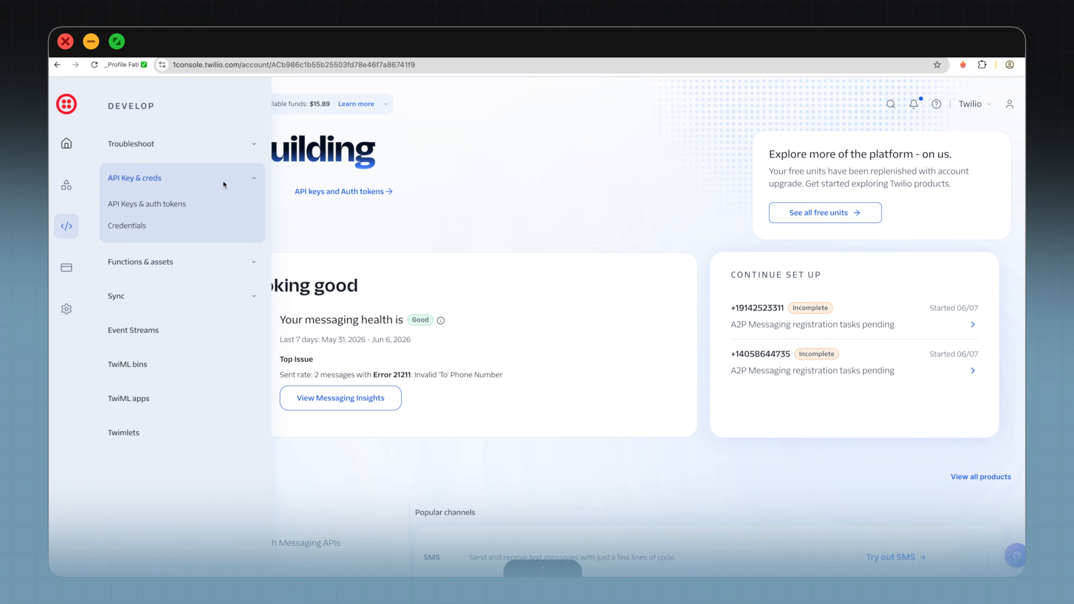
click(186, 205)
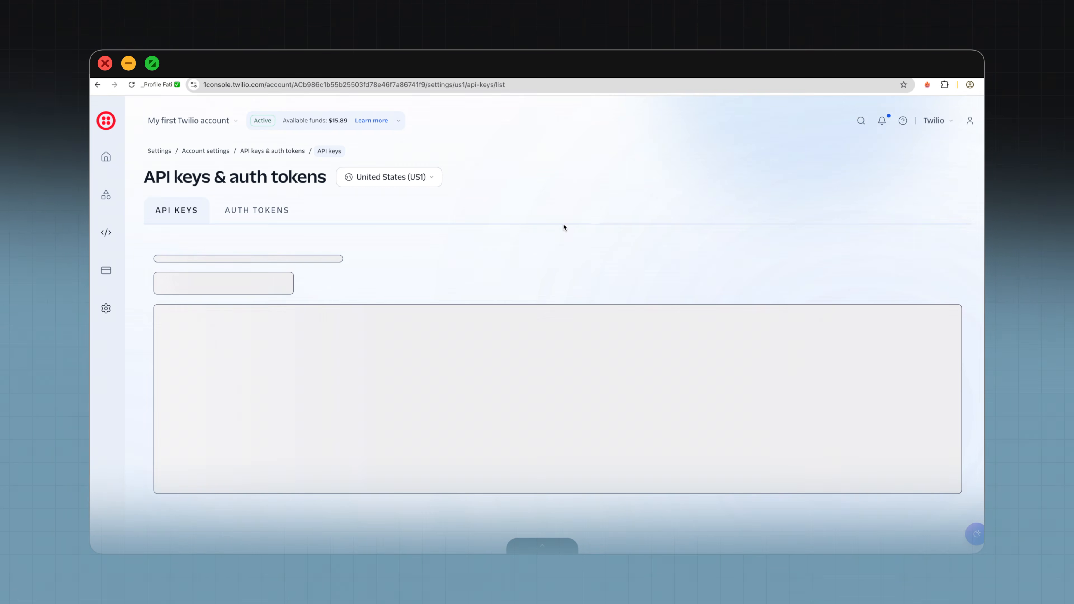
Step: Show the Auth Tokens tab with account SIDs alongside the Twilio credentials note
triple_click(271, 181)
key(super+c)
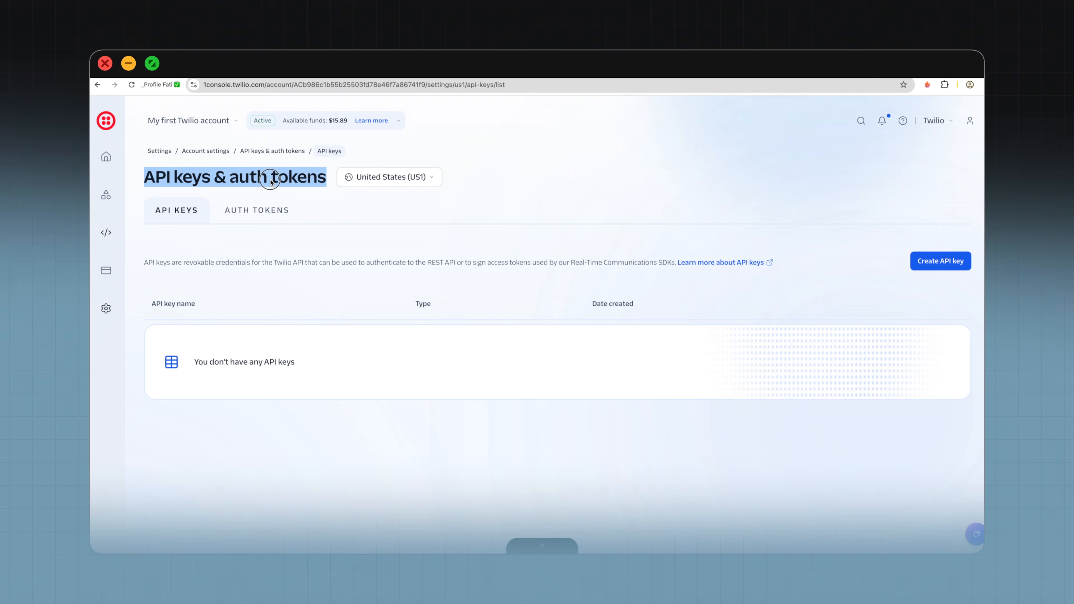
click(651, 154)
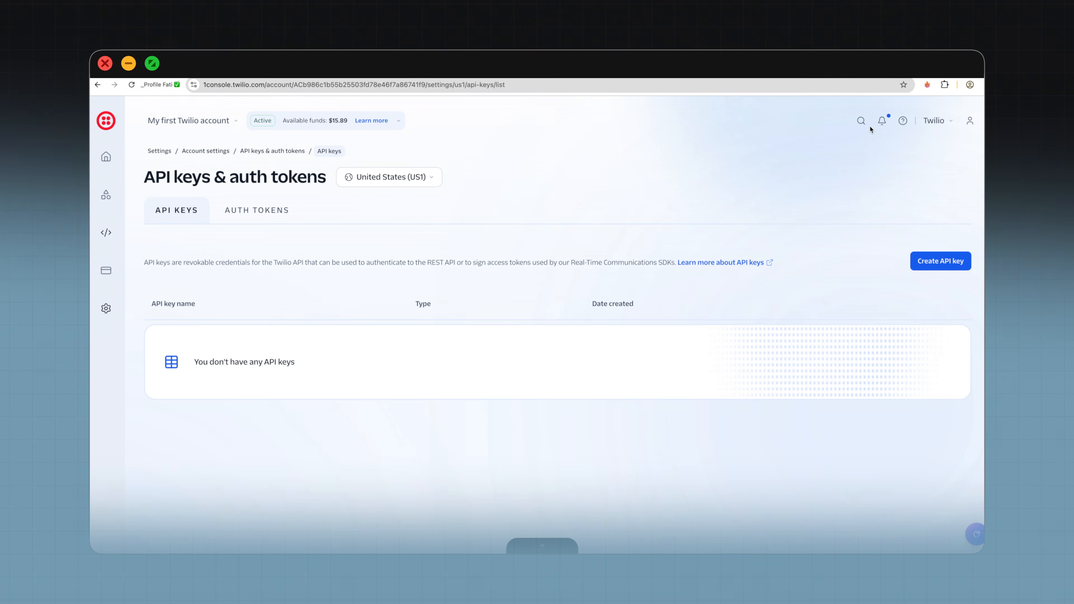
click(862, 121)
key(super+v)
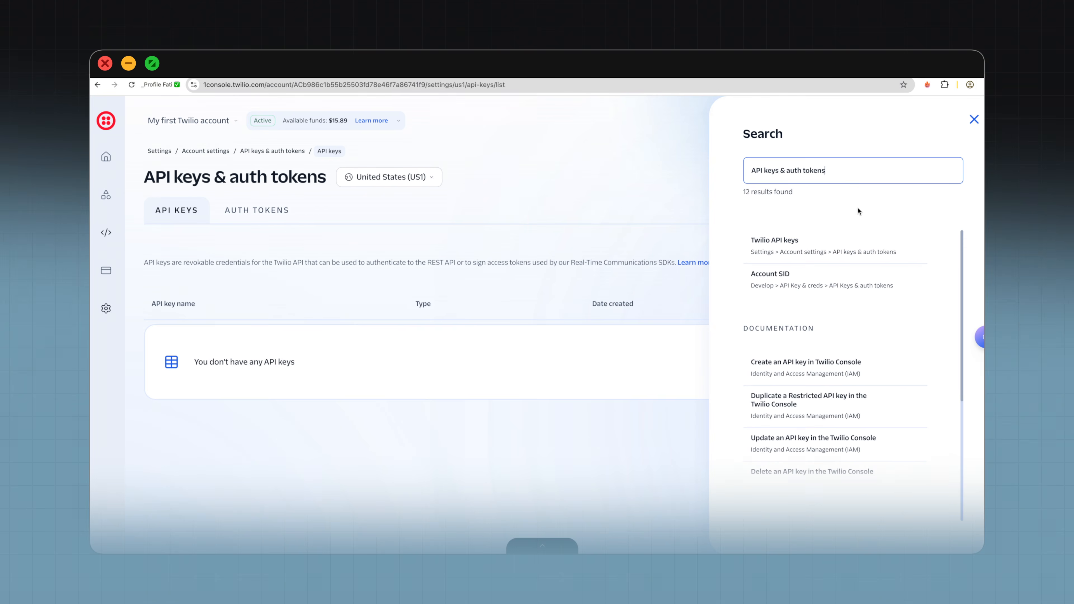
click(837, 241)
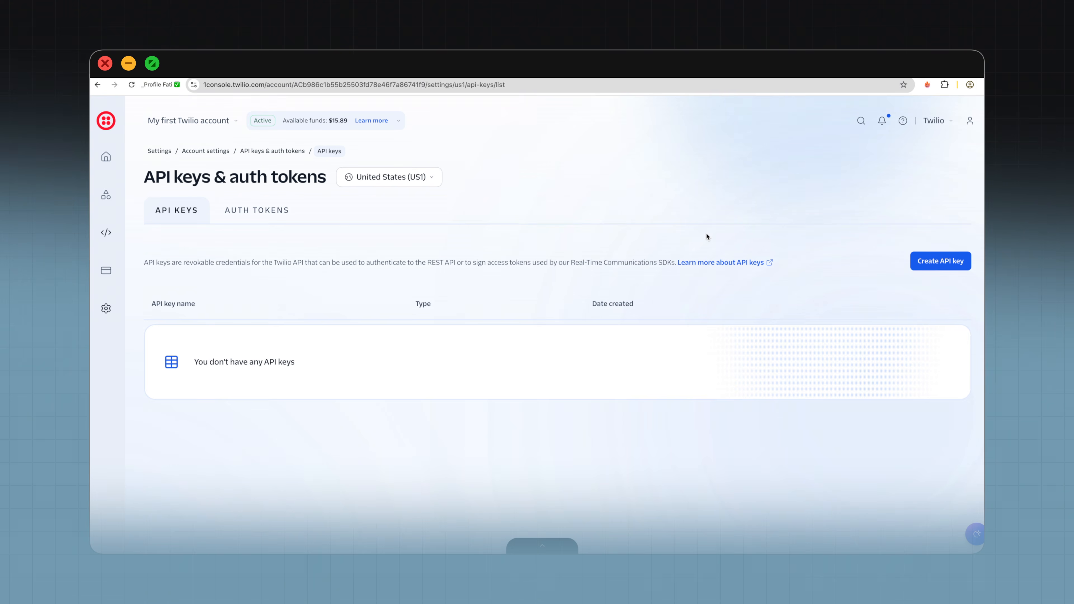
click(263, 214)
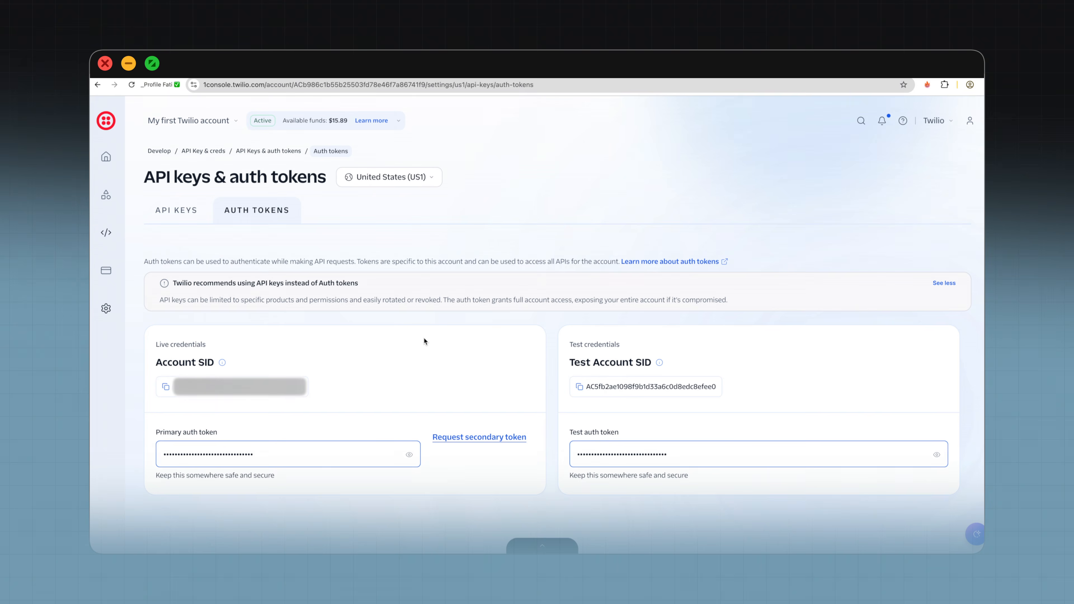
click(180, 212)
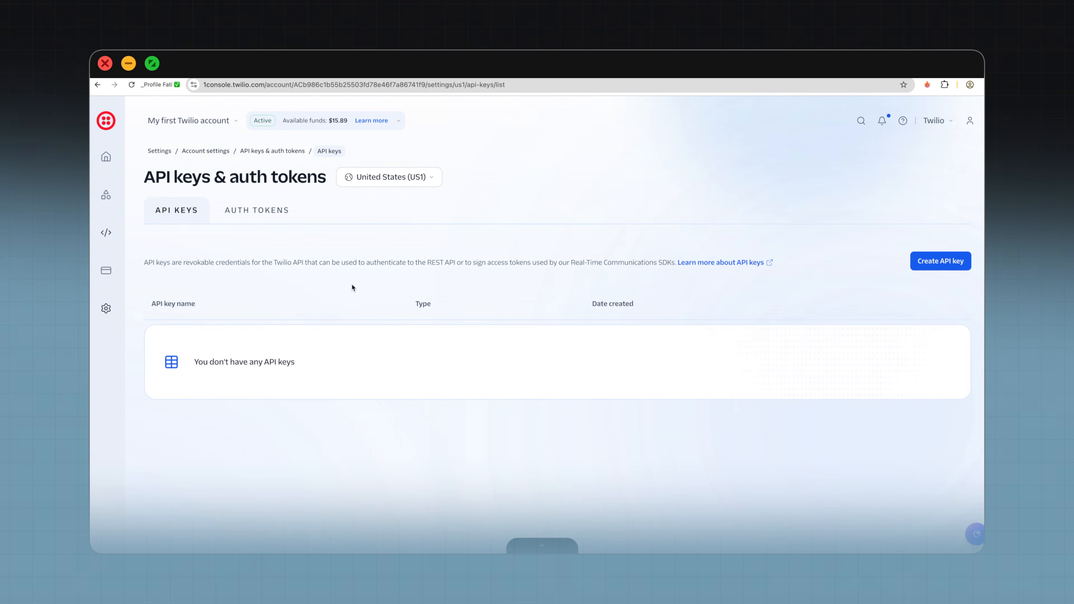
click(268, 212)
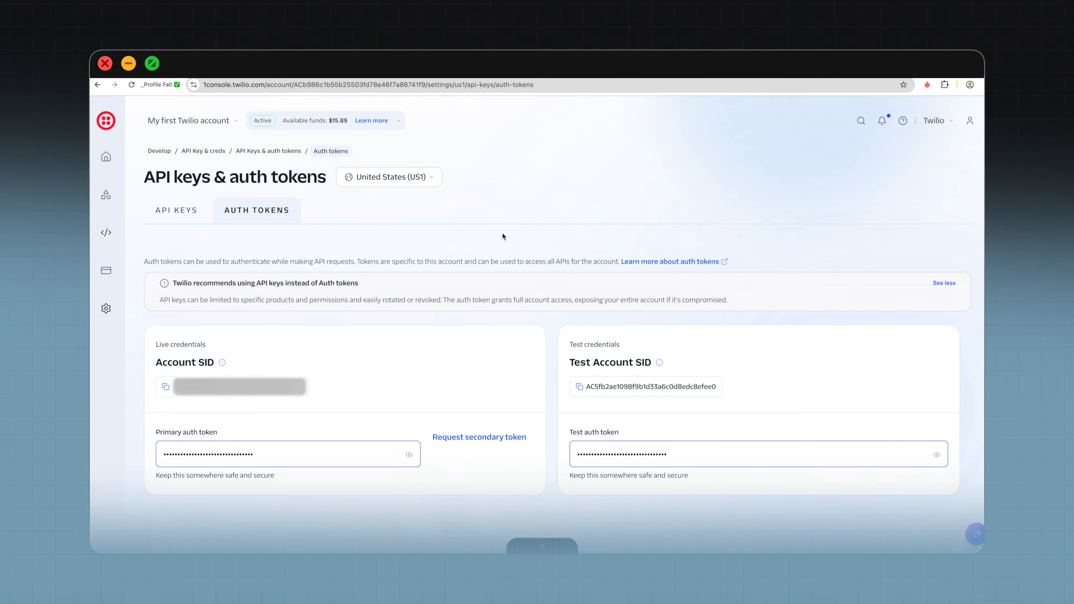
key(super+Tab)
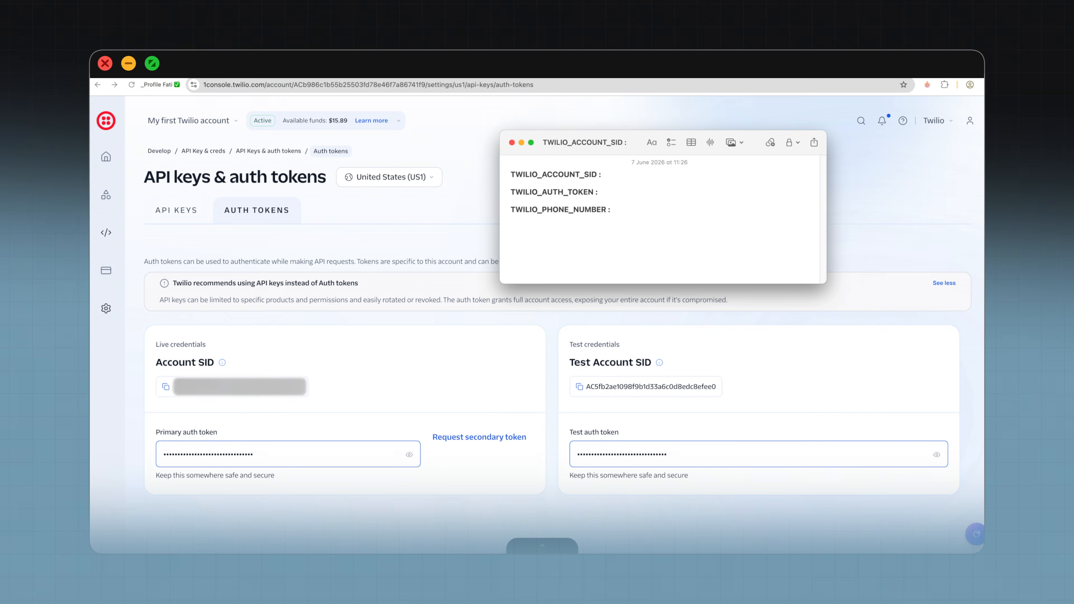
Step: Copy the live account SID and primary auth token into the credentials note
click(165, 387)
click(166, 387)
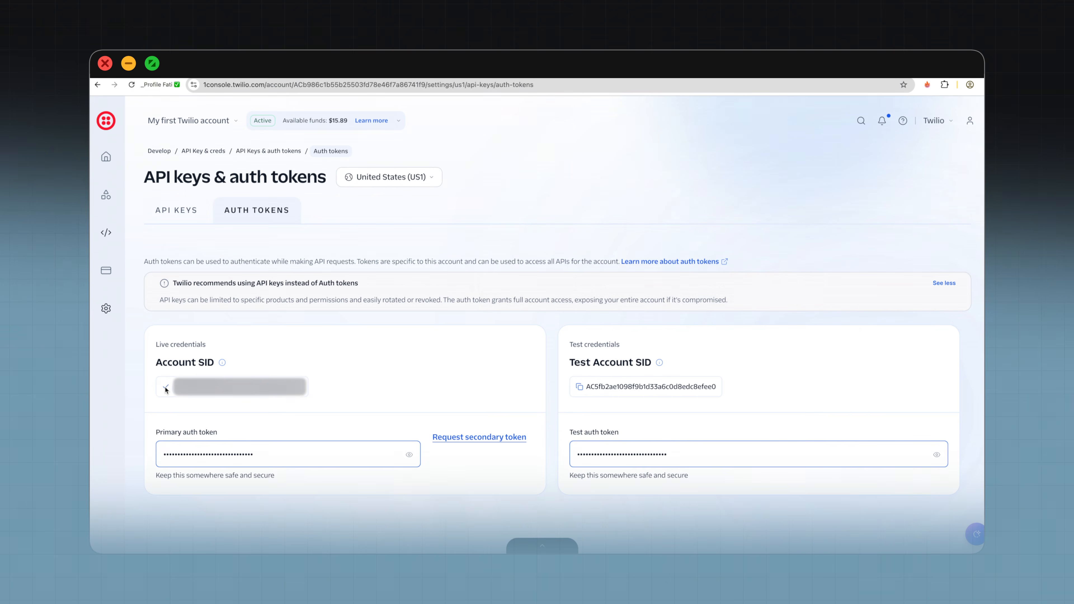
key(super+Tab)
key(super+v)
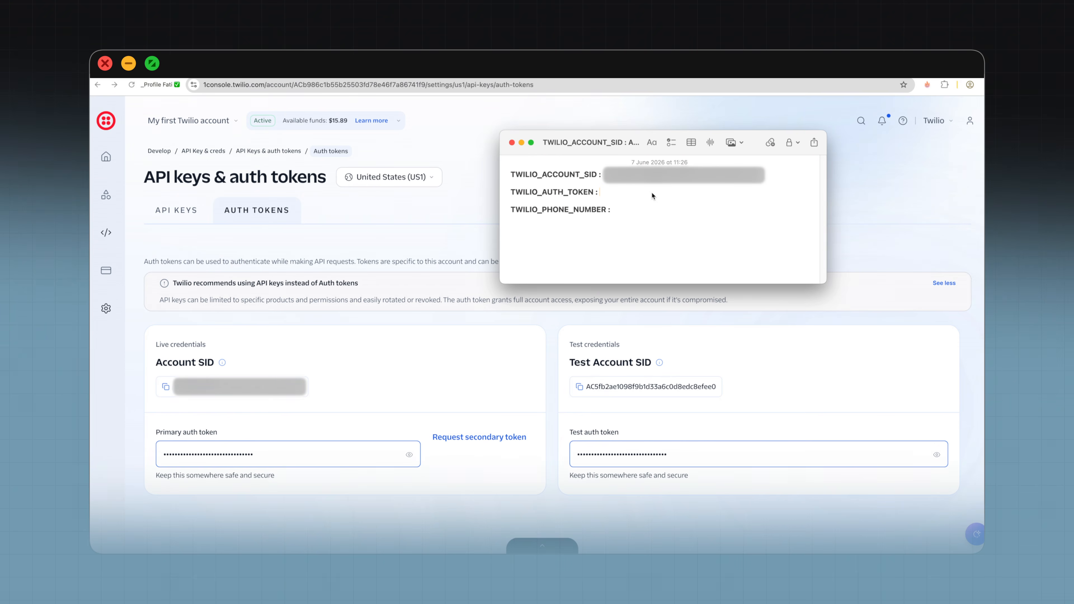
key(super+Tab)
click(409, 455)
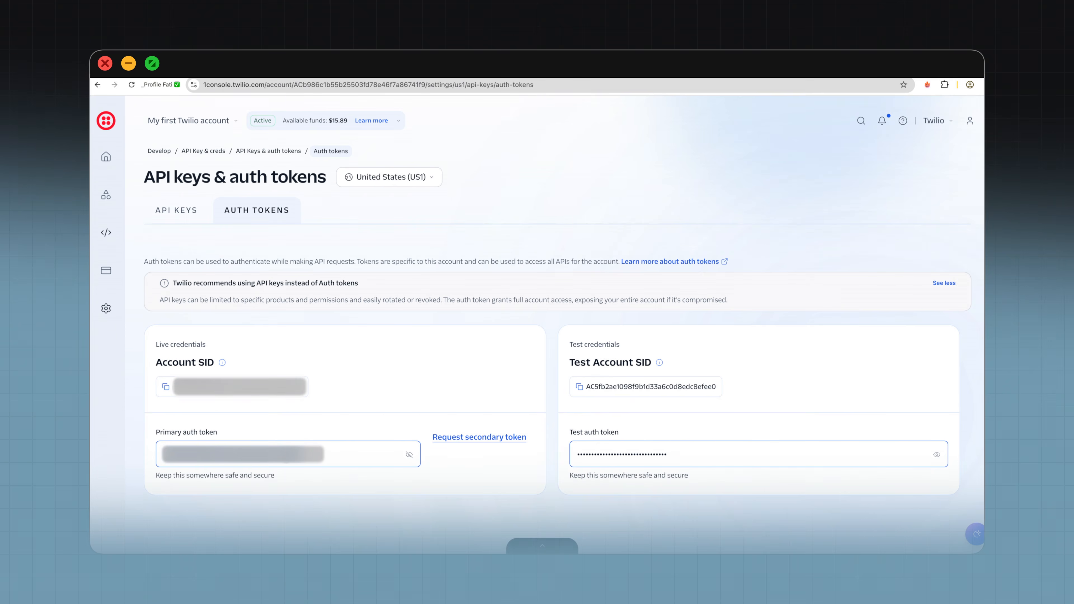
click(409, 455)
key(super+Tab)
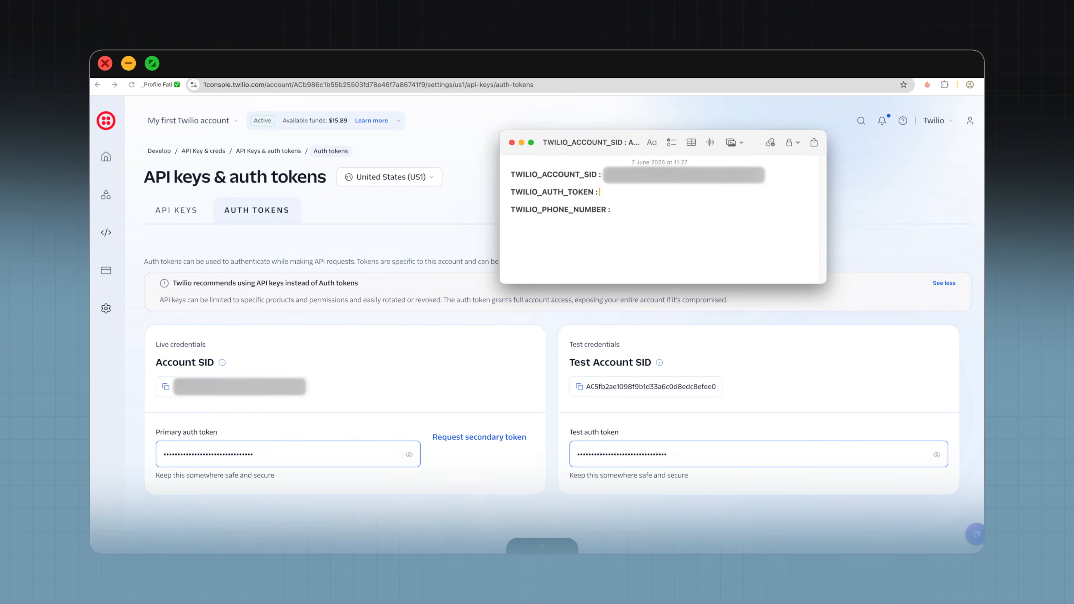
key(super+v)
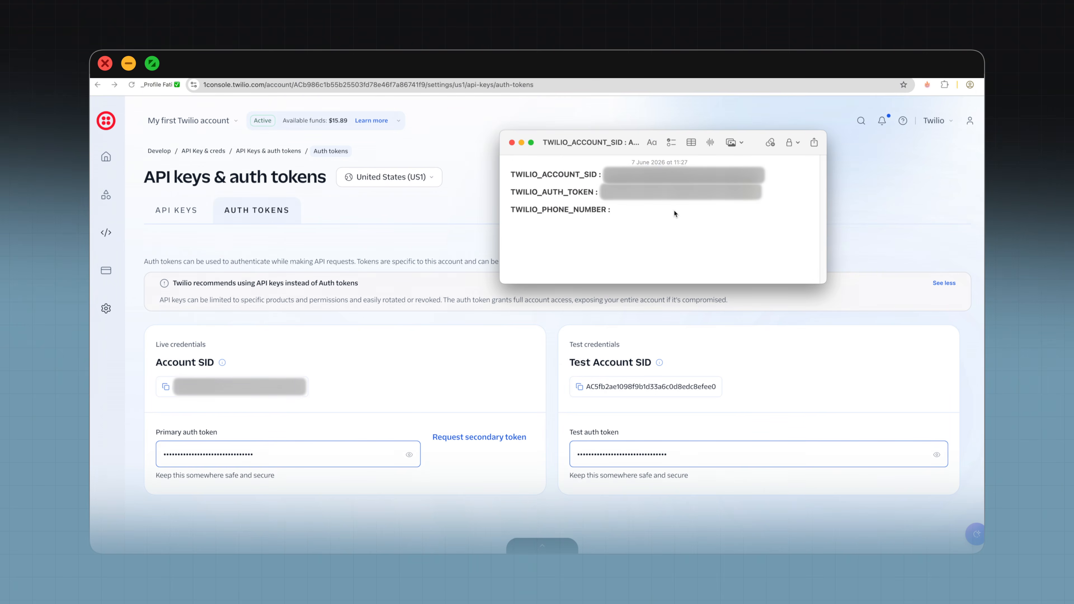
Step: Copy the purchased phone number from the Numbers and Senders inventory into the note
click(419, 239)
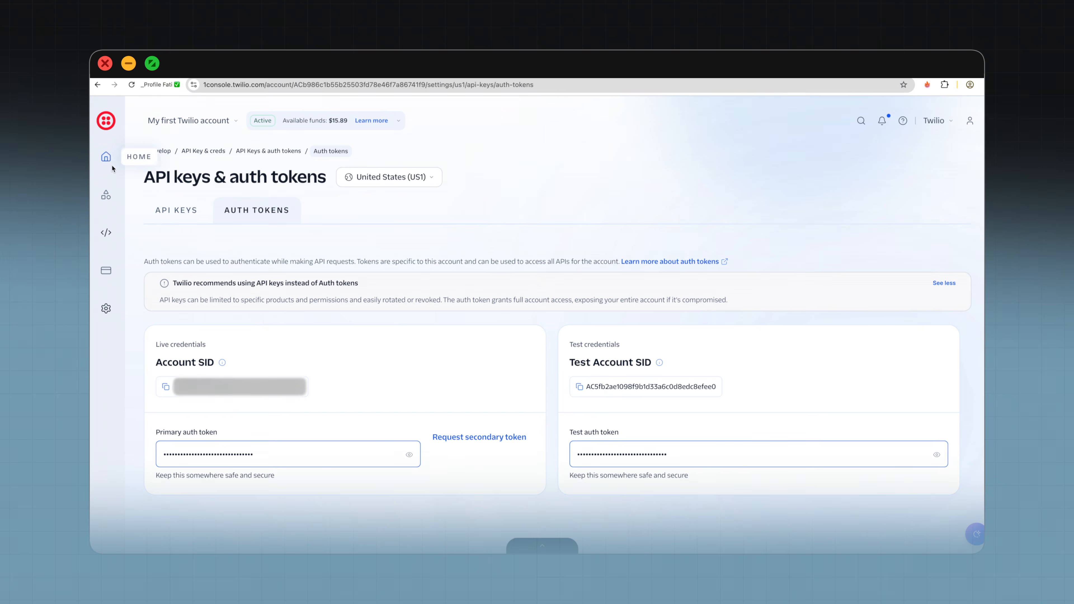
click(108, 201)
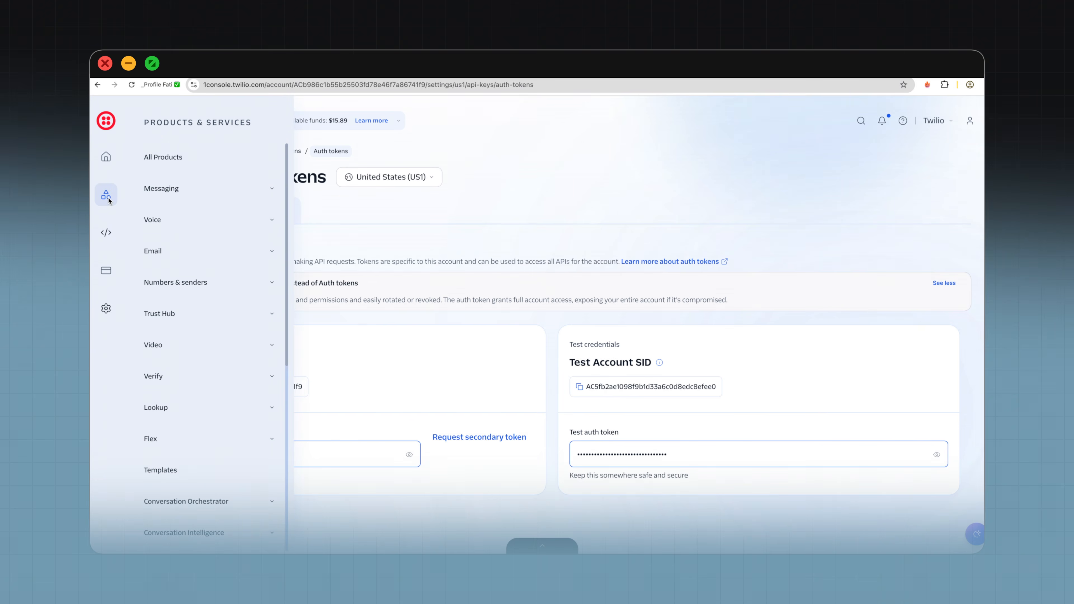
click(165, 281)
click(159, 306)
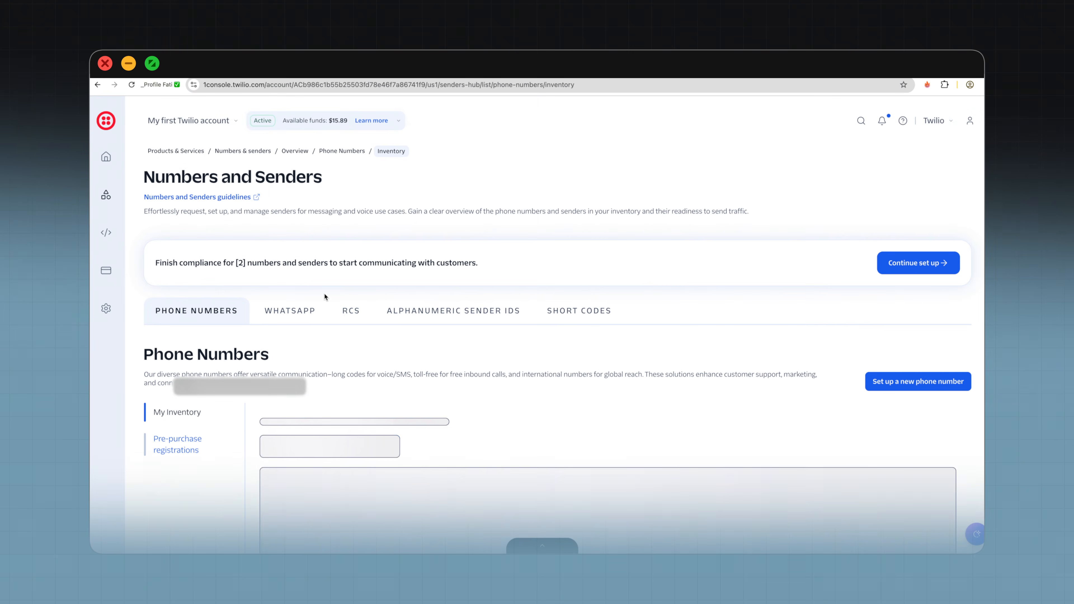
scroll(379, 369, down, 5)
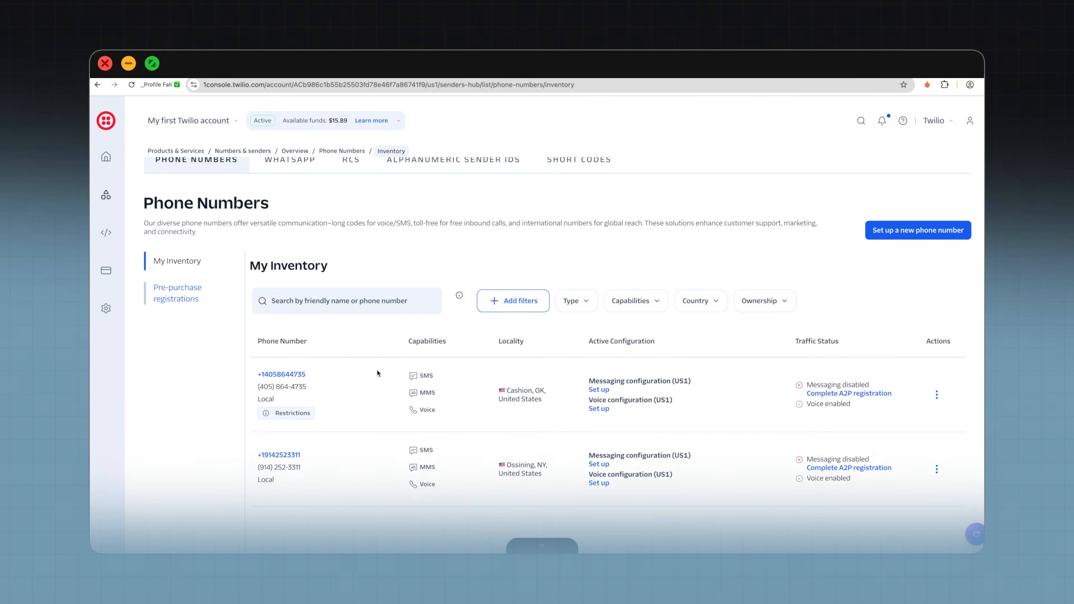
click(292, 381)
double_click(256, 177)
triple_click(256, 178)
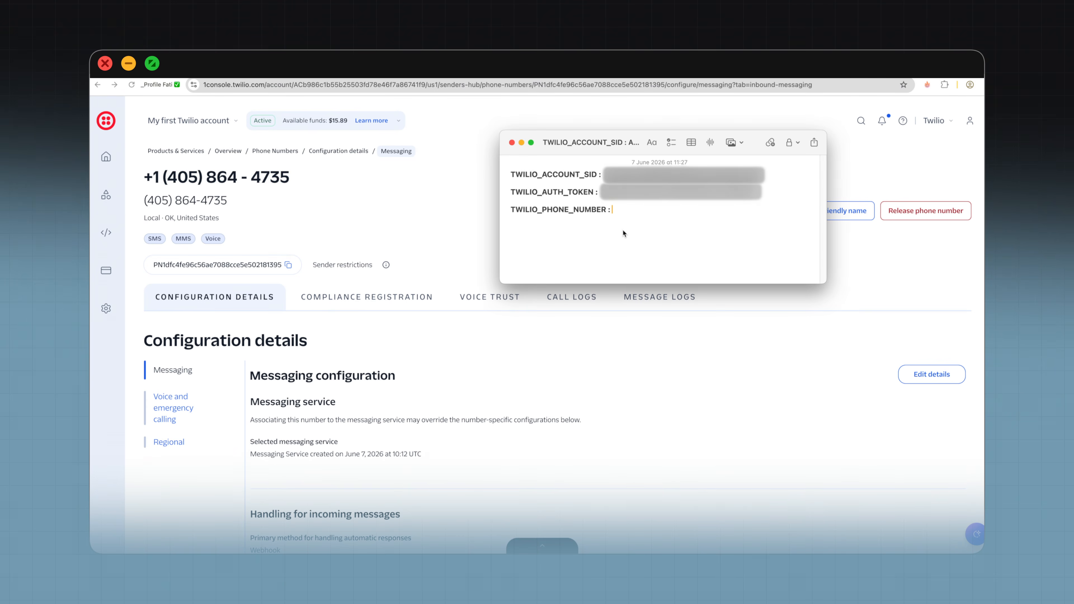
key(super+v)
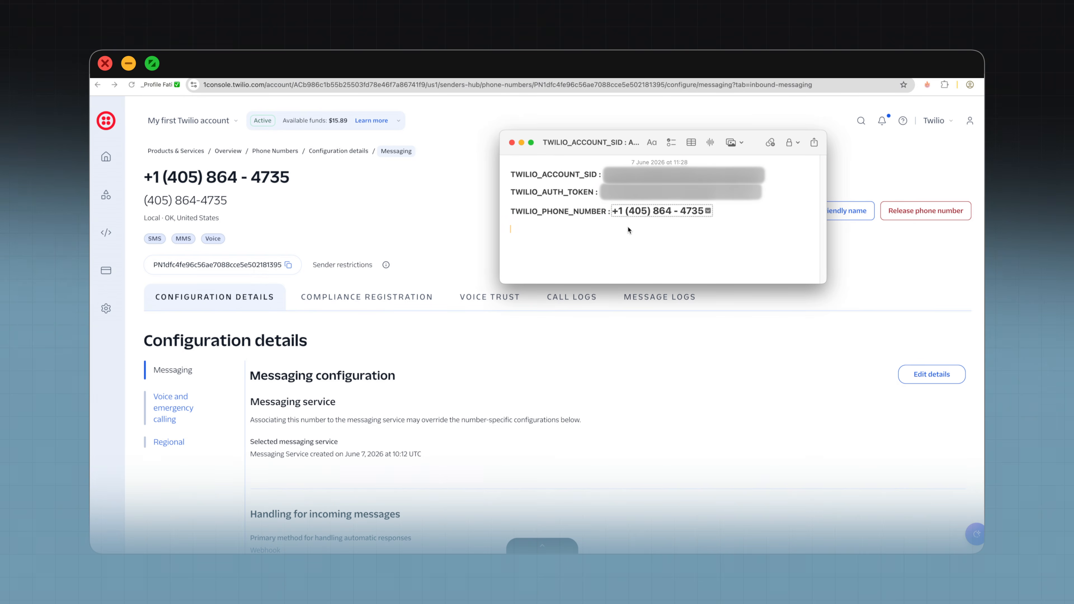
click(429, 211)
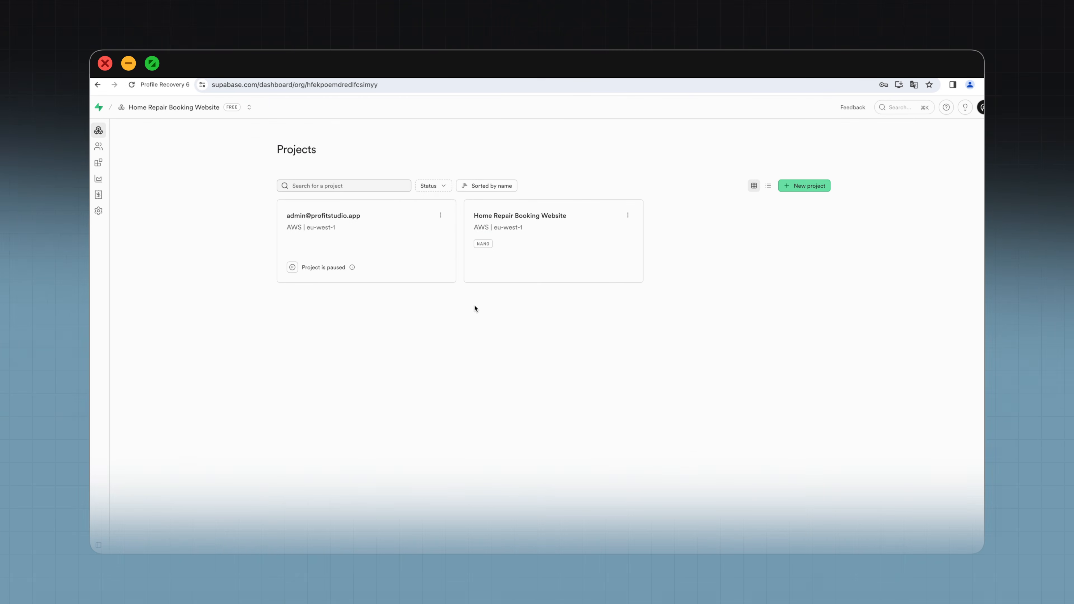
Step: Open the Home Repair Booking Website project's Edge Functions Secrets page
click(440, 215)
click(485, 358)
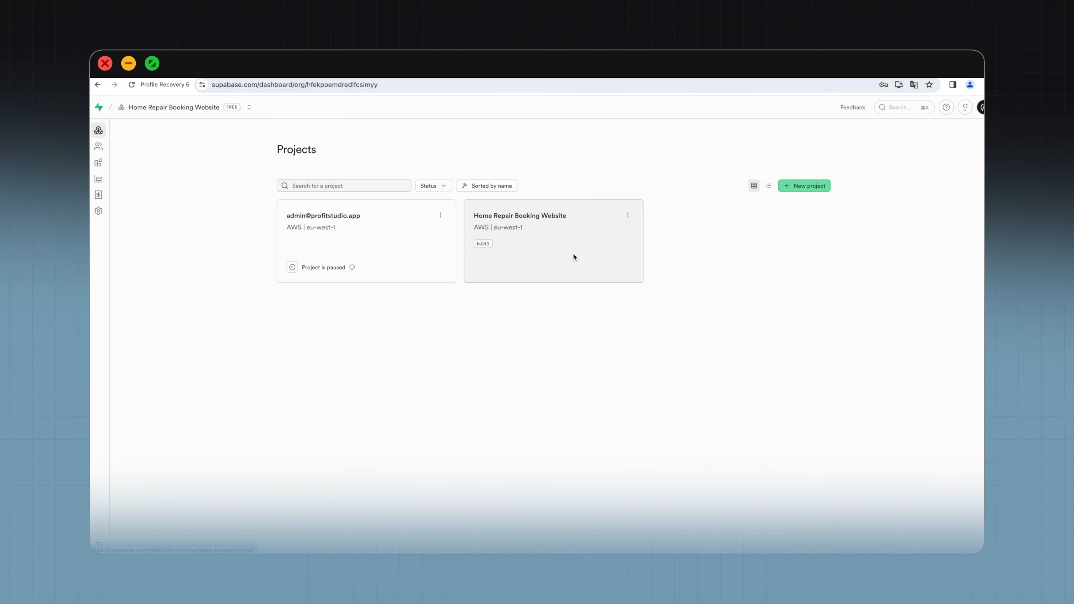
click(574, 254)
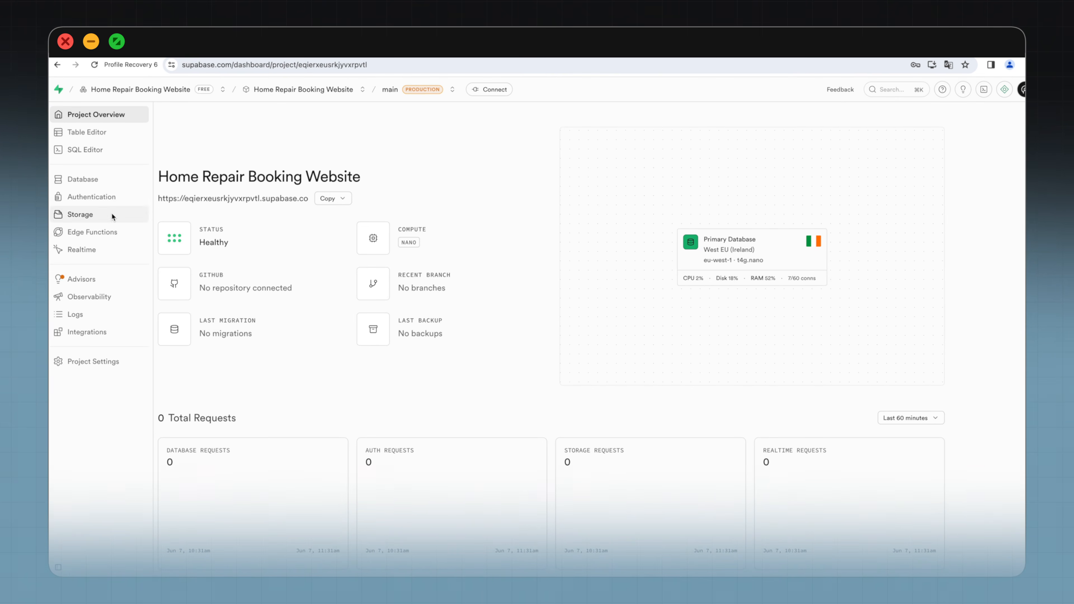
click(130, 231)
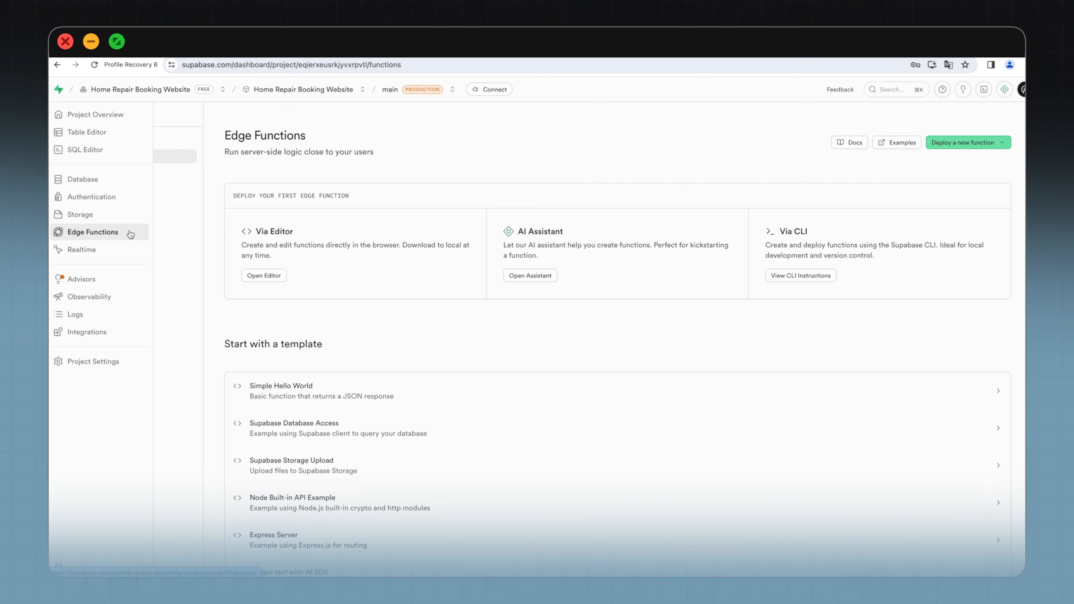
click(140, 171)
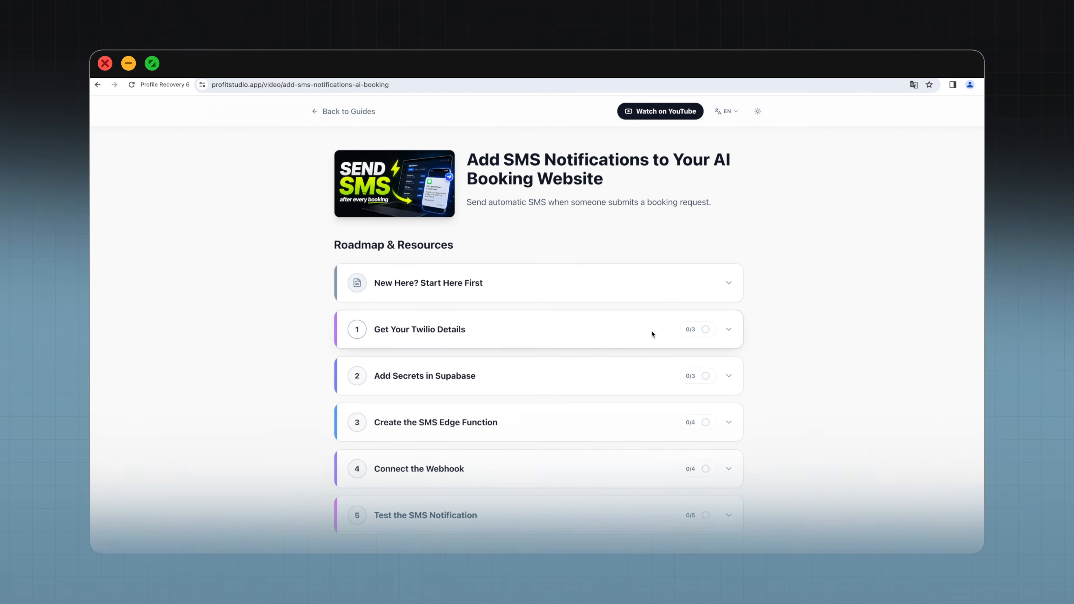
Step: Tick Create a Twilio account, Get these values and SMS-capable number as done, then expand Add Secrets in Supabase
click(650, 329)
scroll(645, 332, down, 2)
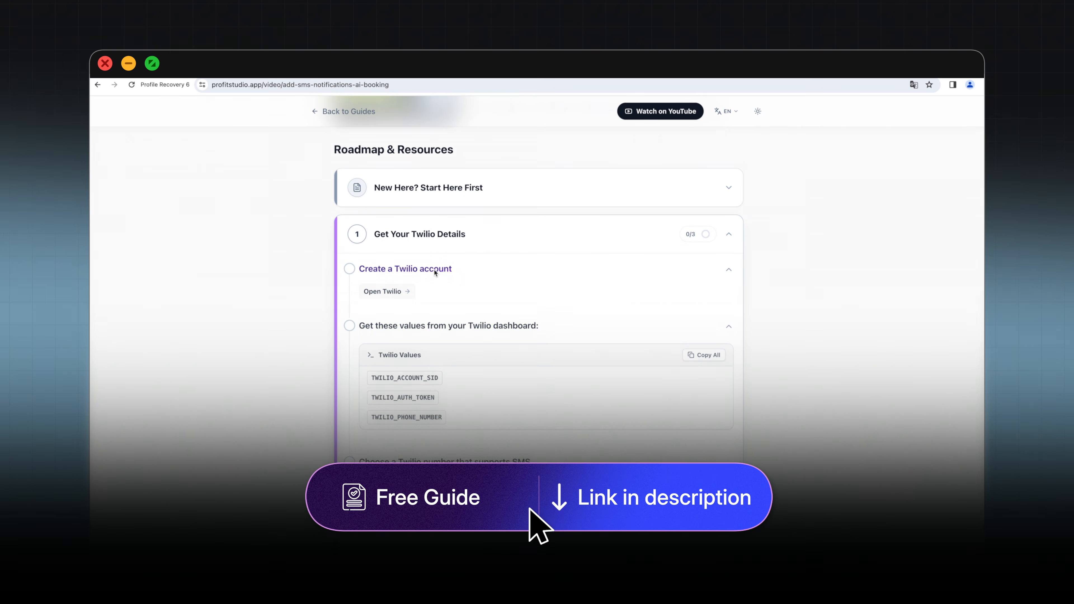
click(349, 269)
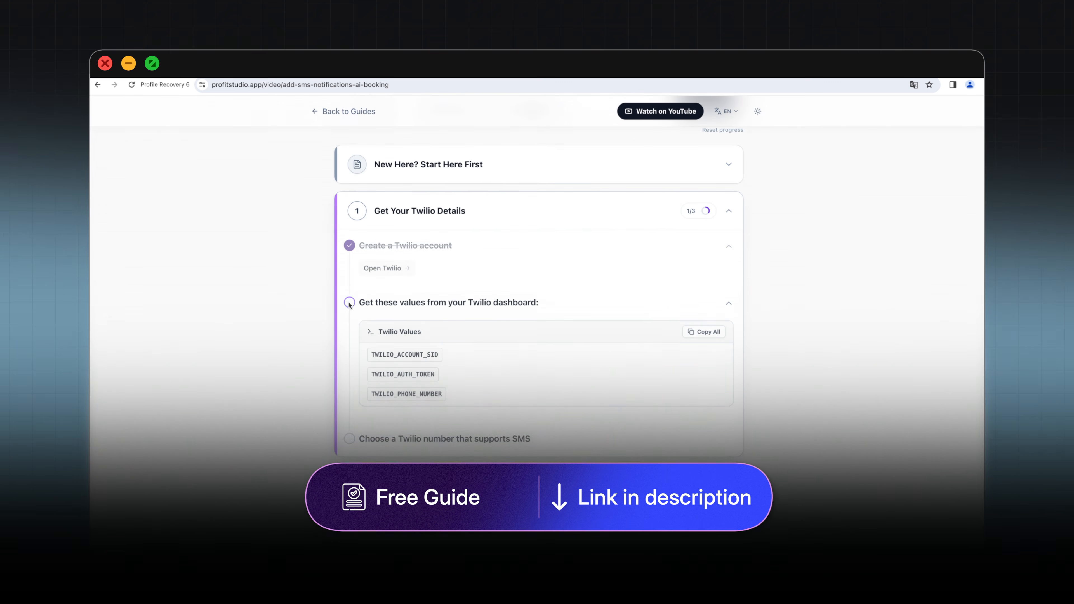
scroll(398, 408, down, 1)
click(349, 287)
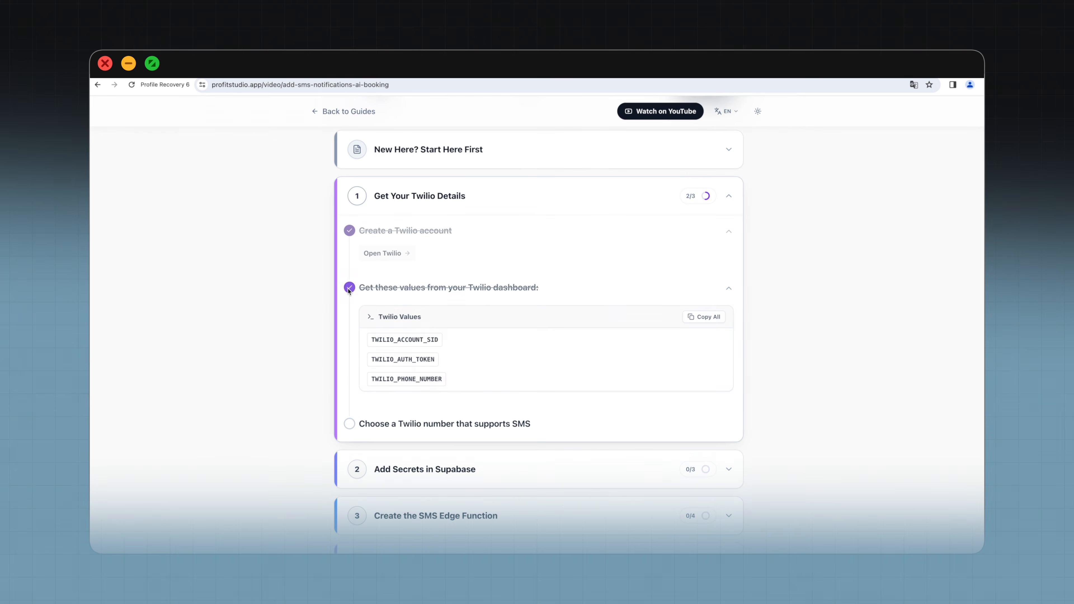
click(349, 424)
click(491, 390)
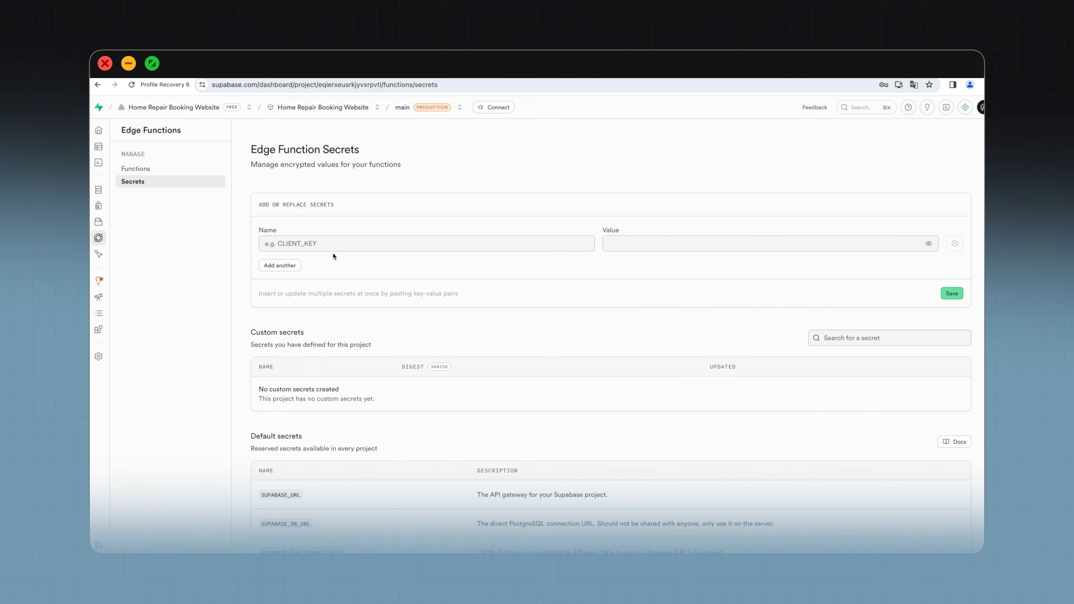
Step: Paste the three Twilio secret entries into the new secrets form and reveal their values
click(329, 244)
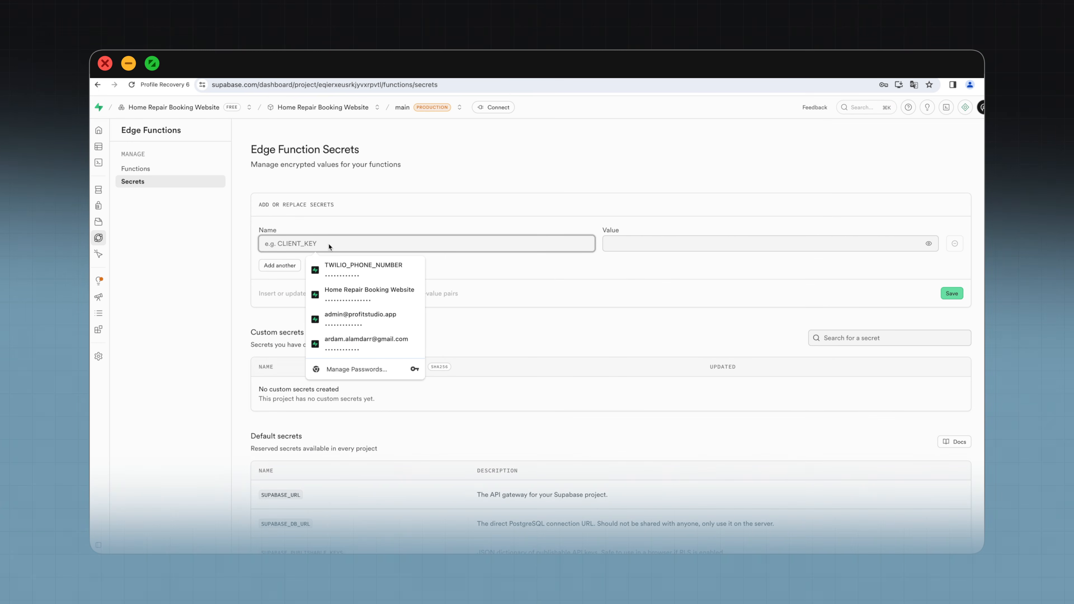
key(super+v)
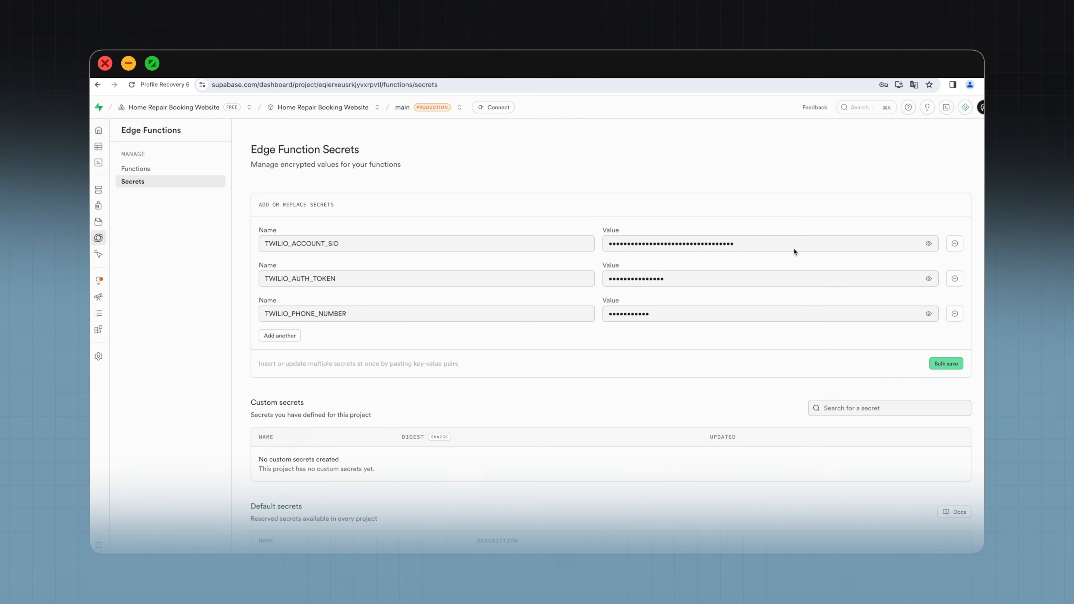
click(927, 244)
click(928, 279)
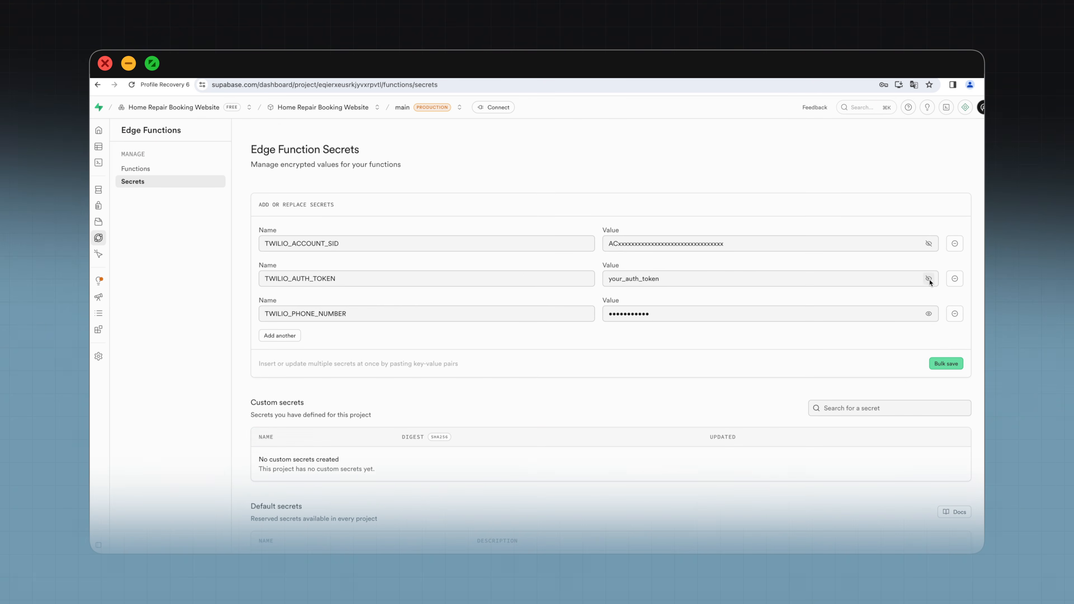
click(929, 314)
Step: Replace the placeholder account SID with the real one from the credentials note, then mask it
key(super+Tab)
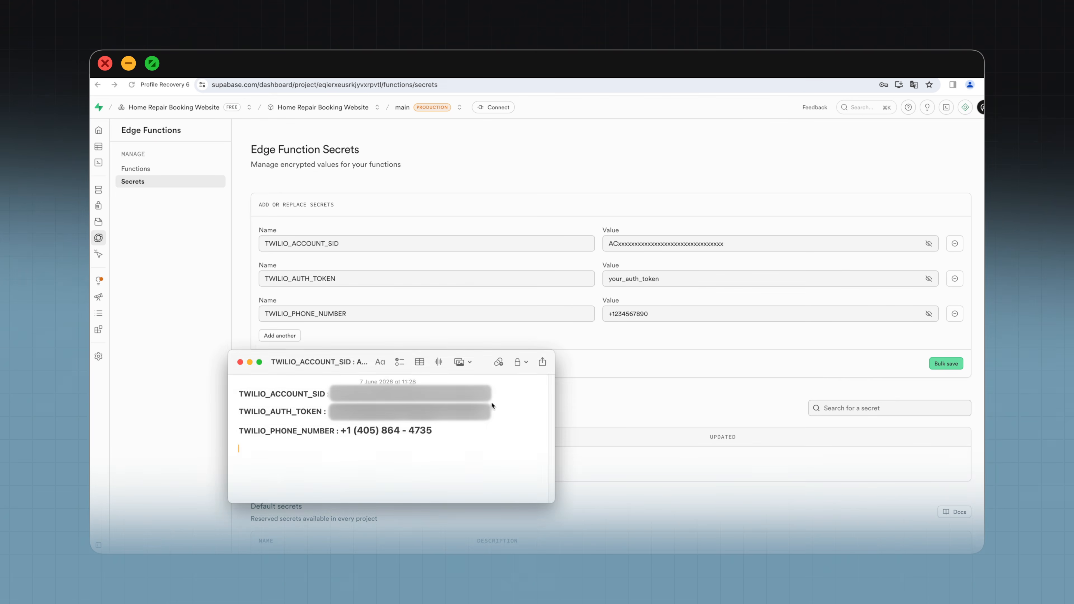
drag(493, 395, 330, 395)
double_click(625, 243)
key(super+v)
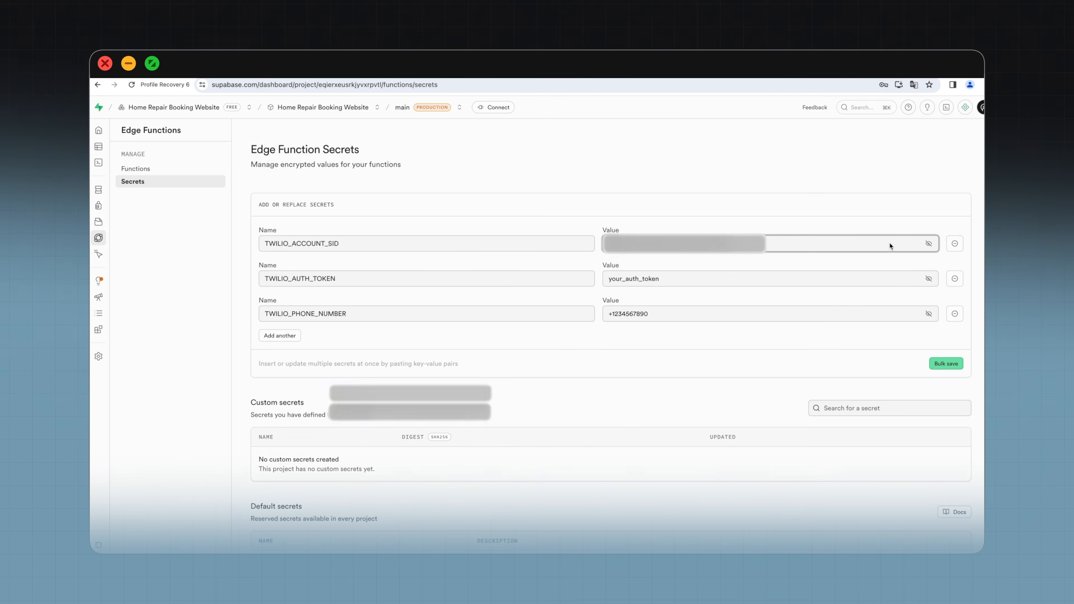
click(928, 243)
Step: Replace the placeholder auth token with the real token and mask it
key(super+Tab)
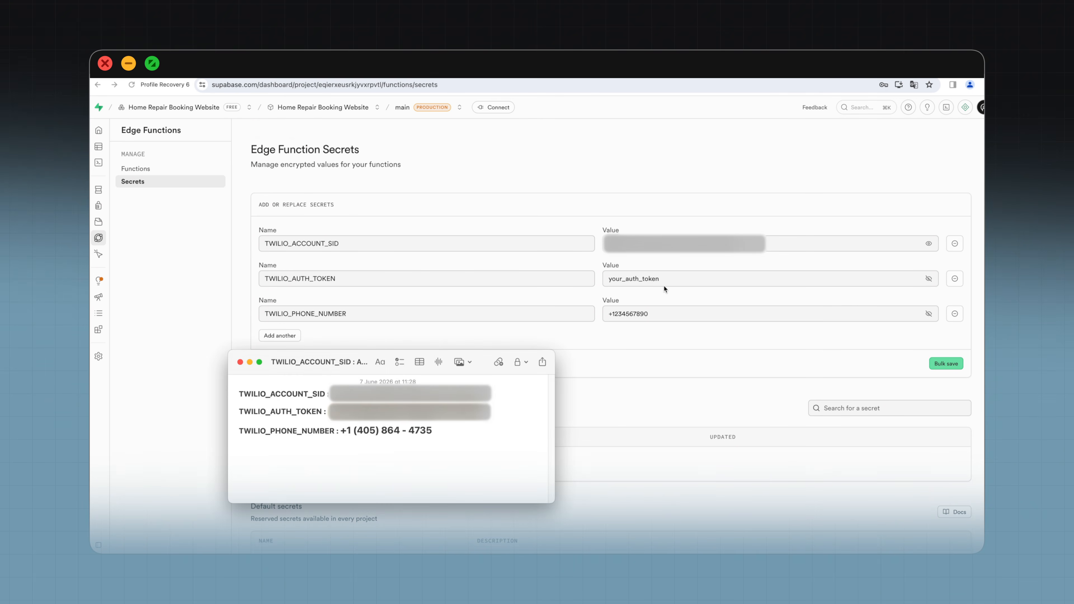
click(664, 289)
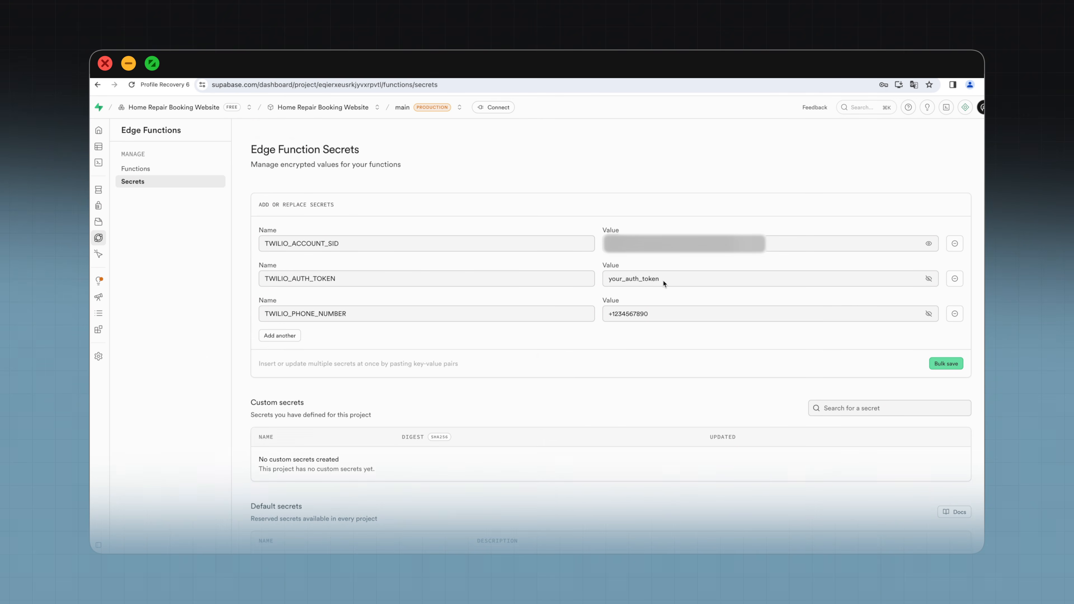
double_click(802, 282)
key(super+v)
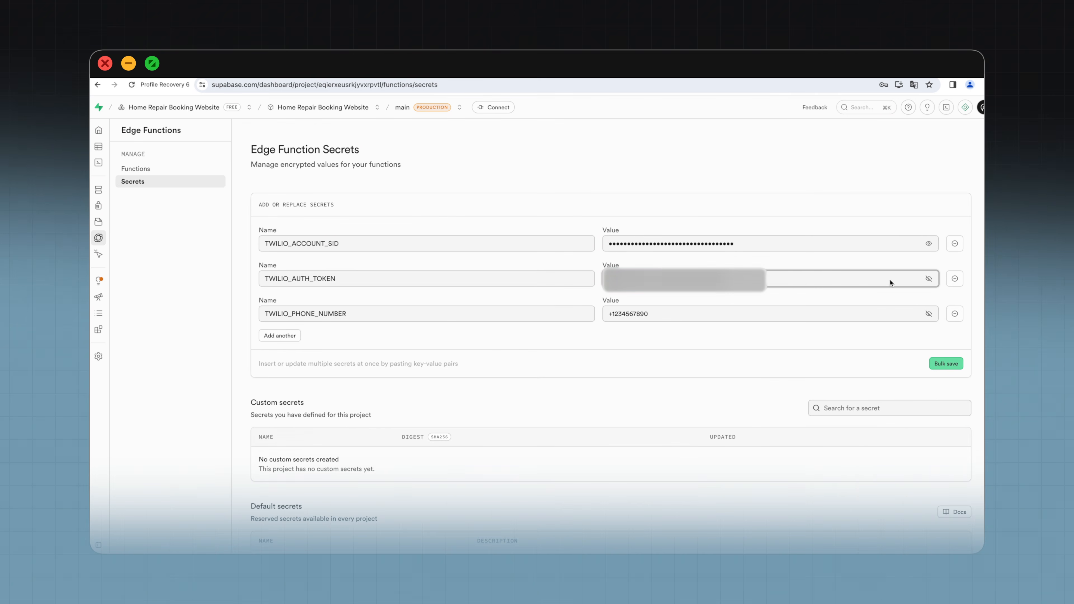
click(928, 279)
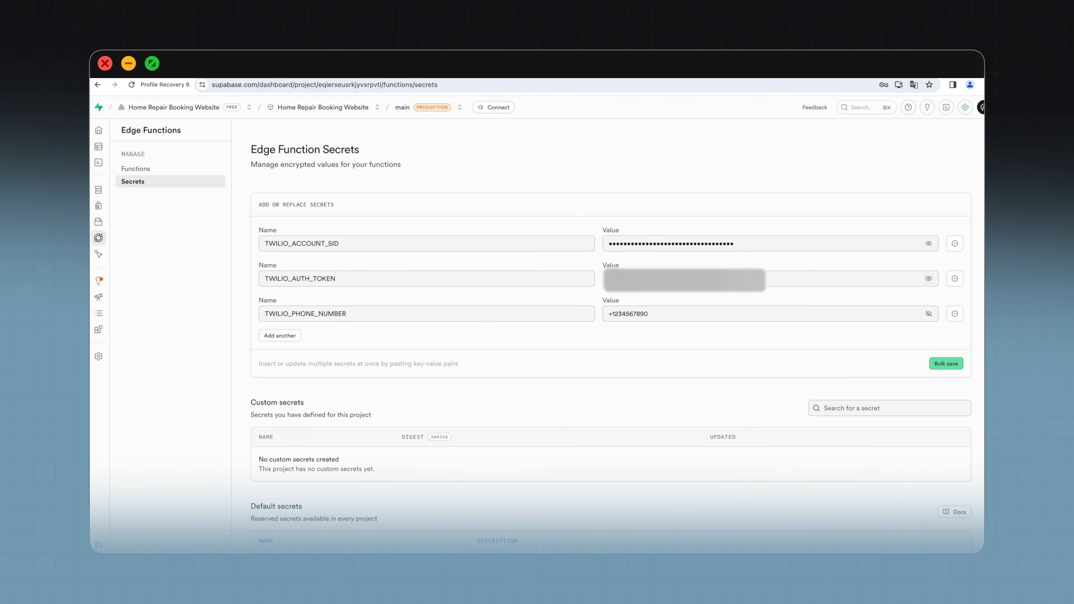
Step: Paste the real Twilio number into TWILIO_PHONE_NUMBER, strip its space and dash, then mask it
key(super+Tab)
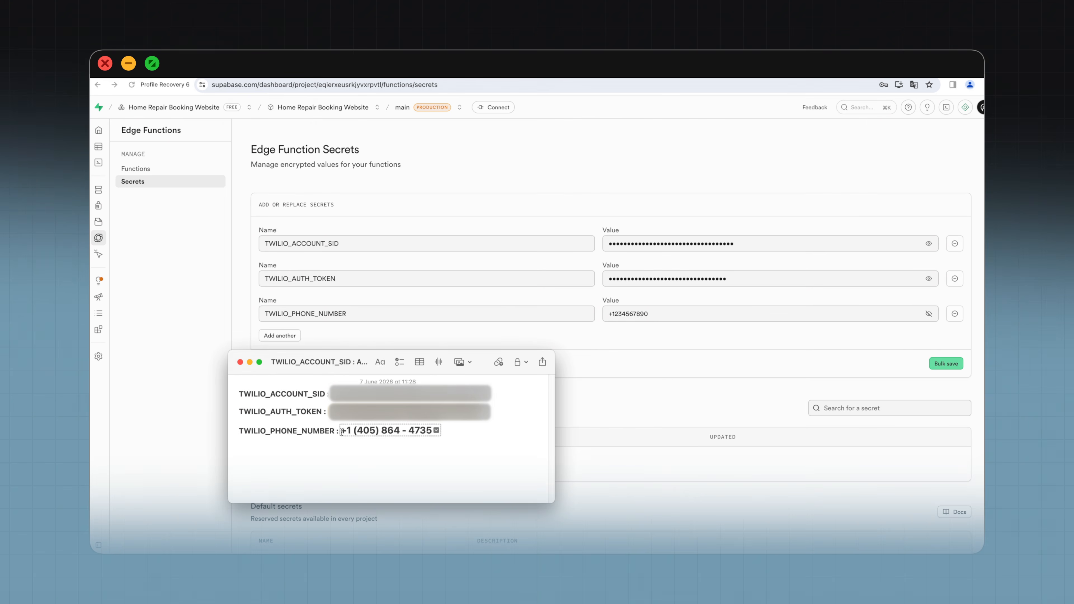
drag(341, 430, 431, 432)
key(super+c)
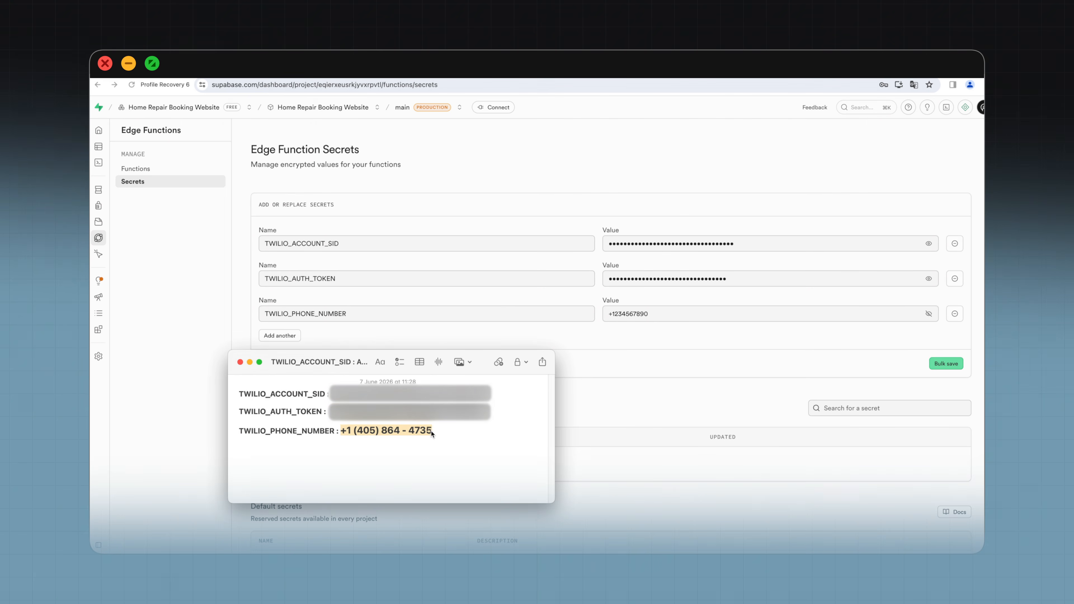
triple_click(698, 313)
key(super+v)
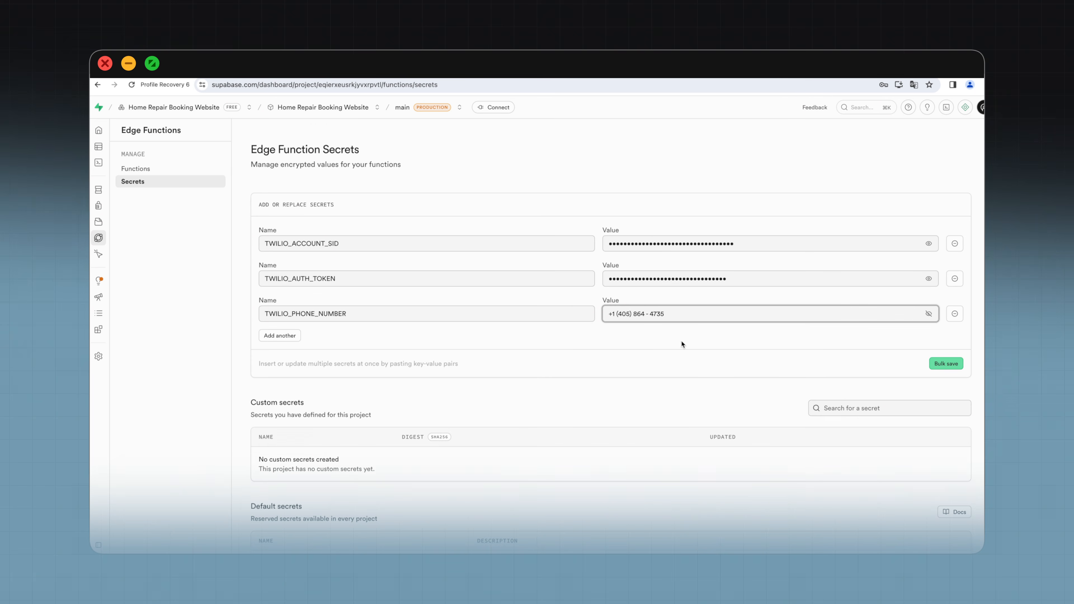
key(BackSpace)
click(643, 314)
key(BackSpace)
key(BackSpace)
key(BackSpace)
click(928, 314)
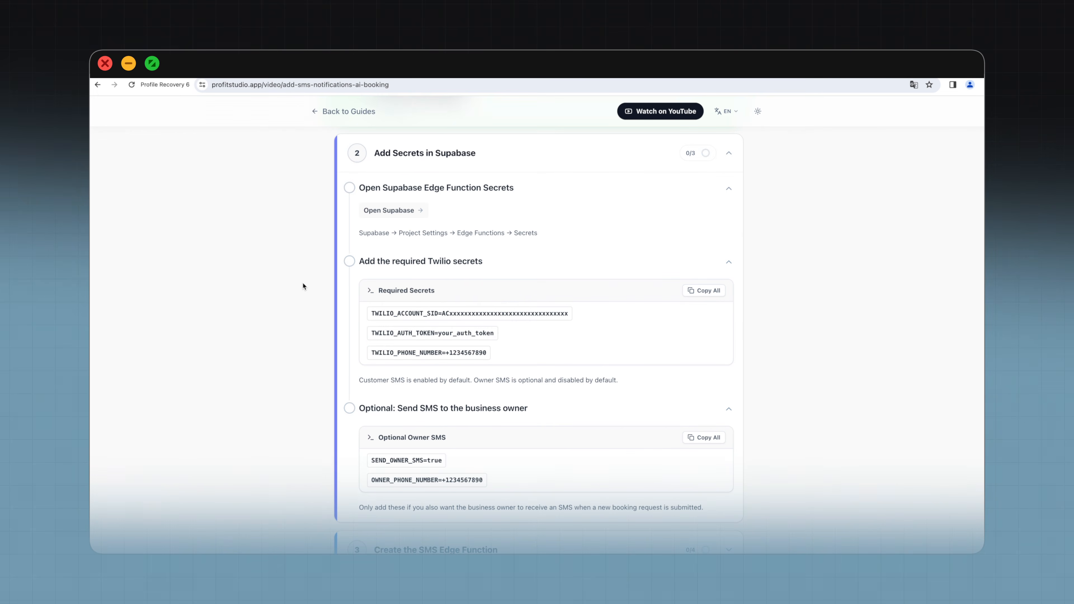
Step: Scroll the guide to the Optional: Send SMS to the business owner block
scroll(302, 283, down, 1)
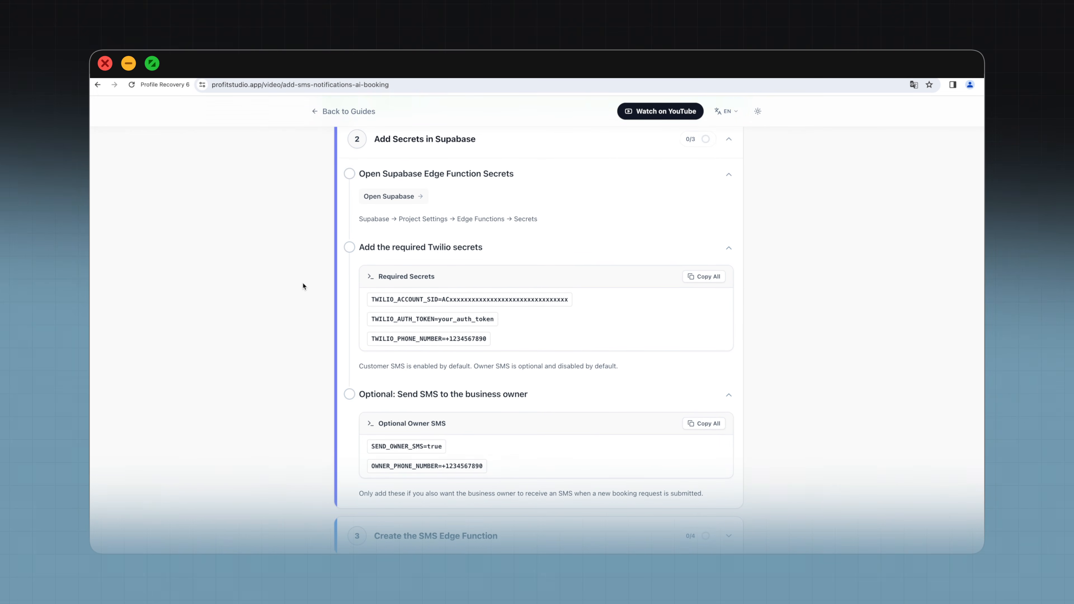
scroll(303, 283, down, 1)
scroll(302, 285, up, 1)
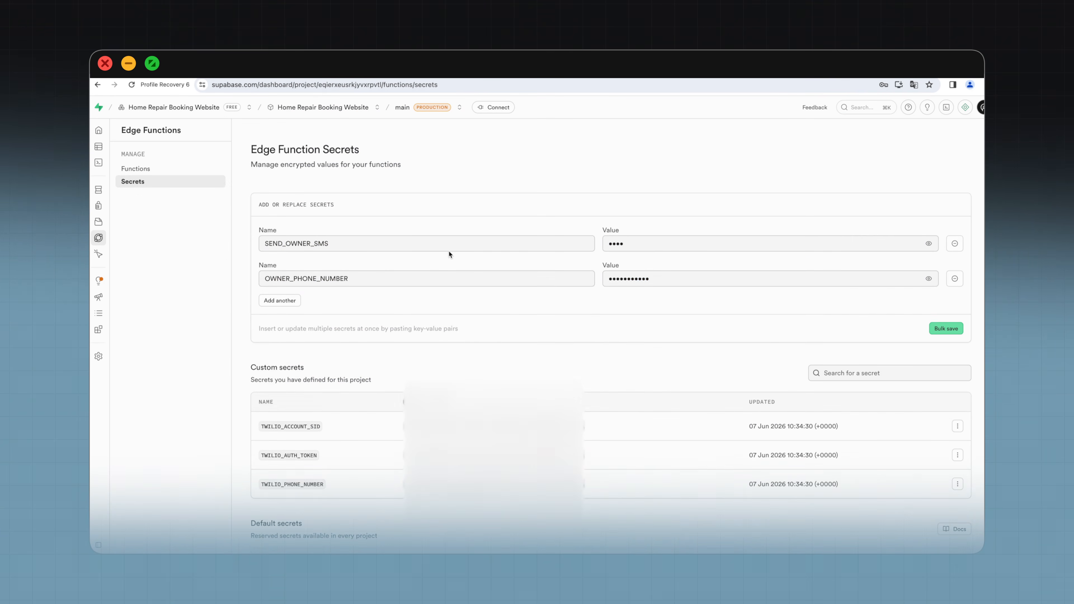
Step: Check the SEND_OWNER_SMS and OWNER_PHONE_NUMBER values, bulk save them, and return to the guide
click(926, 244)
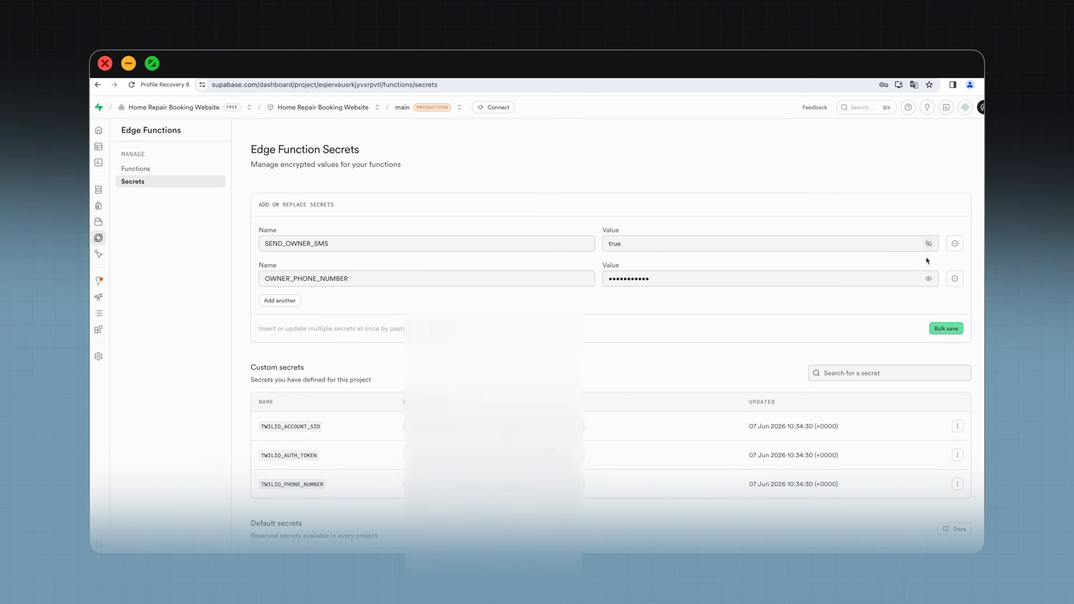
click(928, 279)
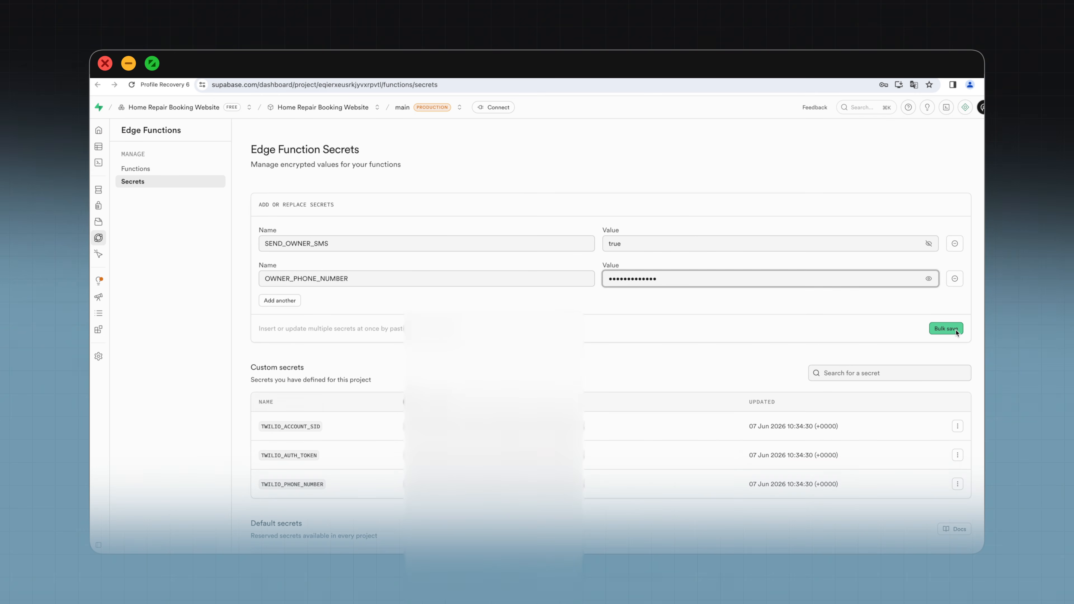
click(955, 329)
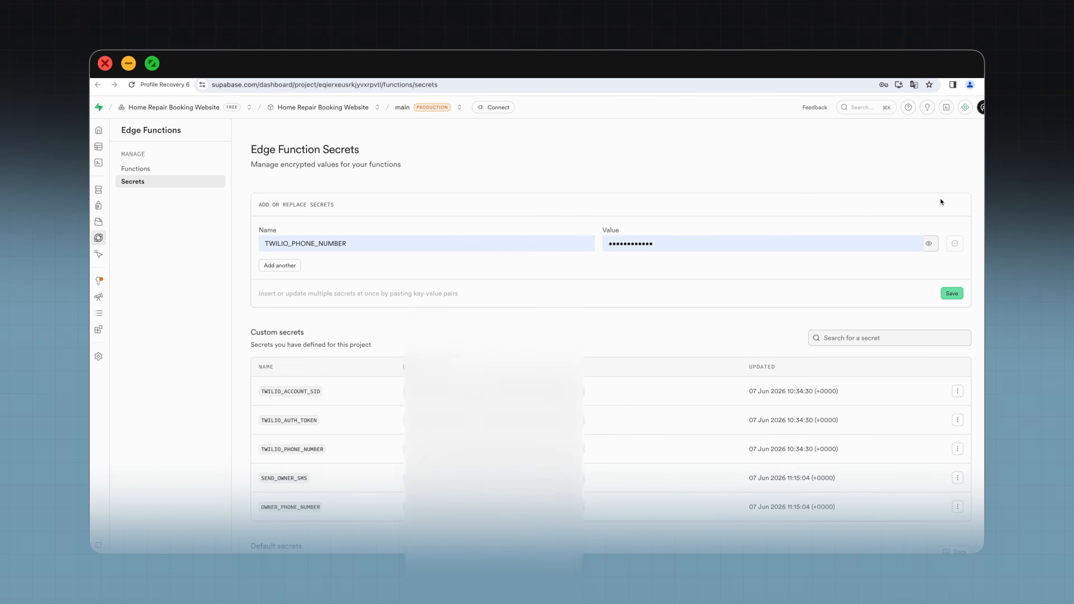
click(596, 66)
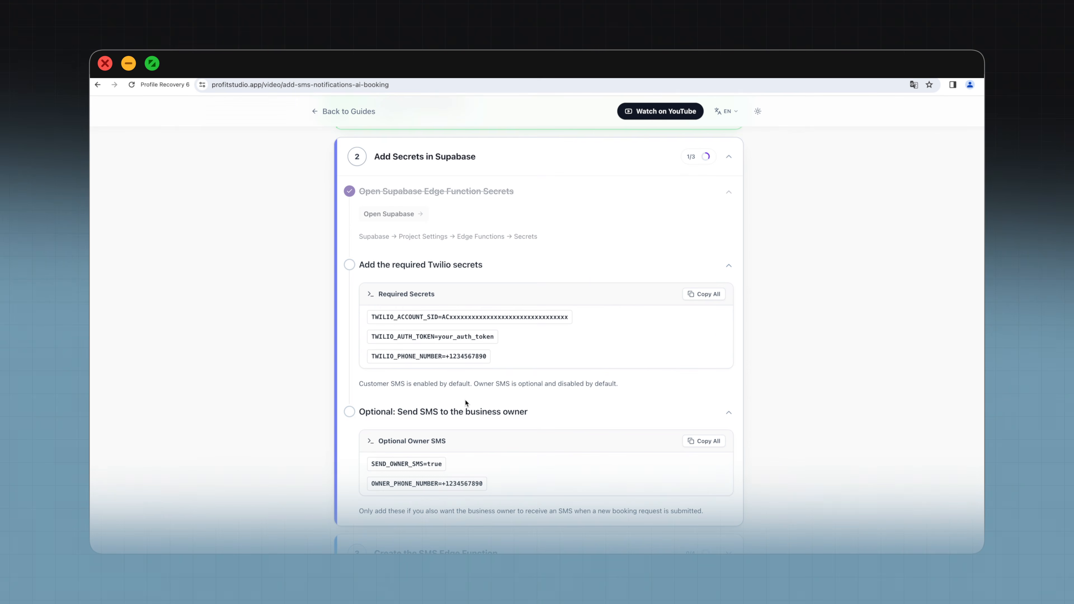
Step: Tick the required Twilio secrets and optional owner SMS checkboxes, then expand Create the SMS Edge Function
click(349, 265)
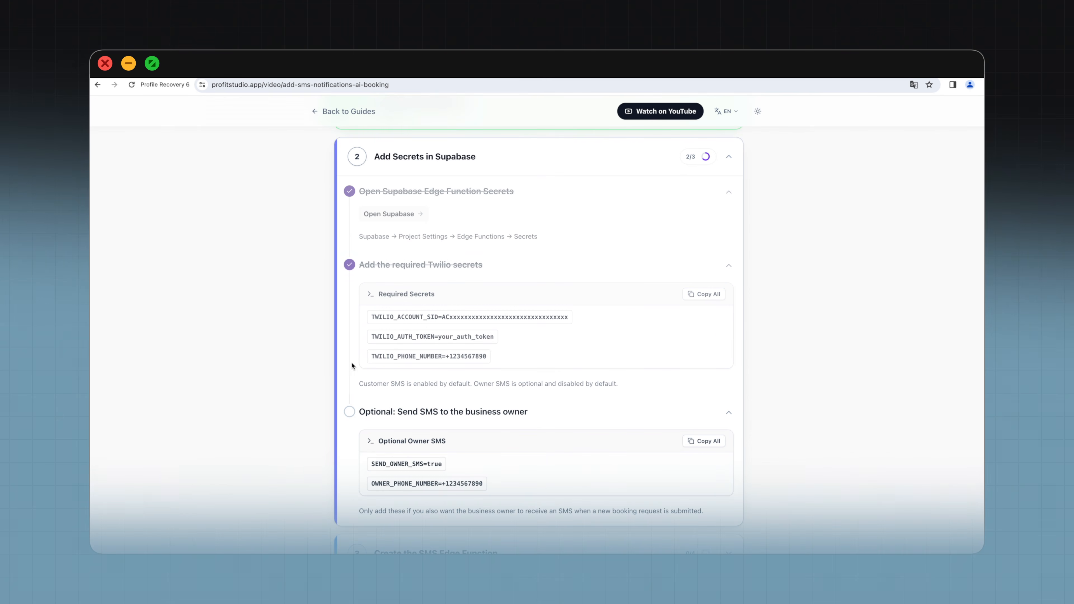
click(349, 412)
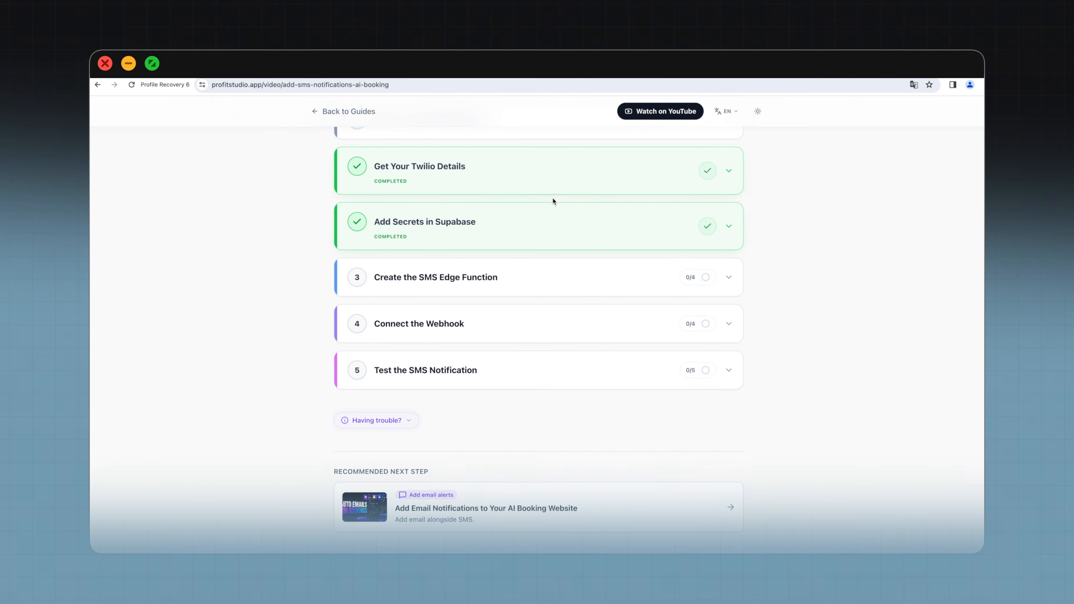
click(589, 281)
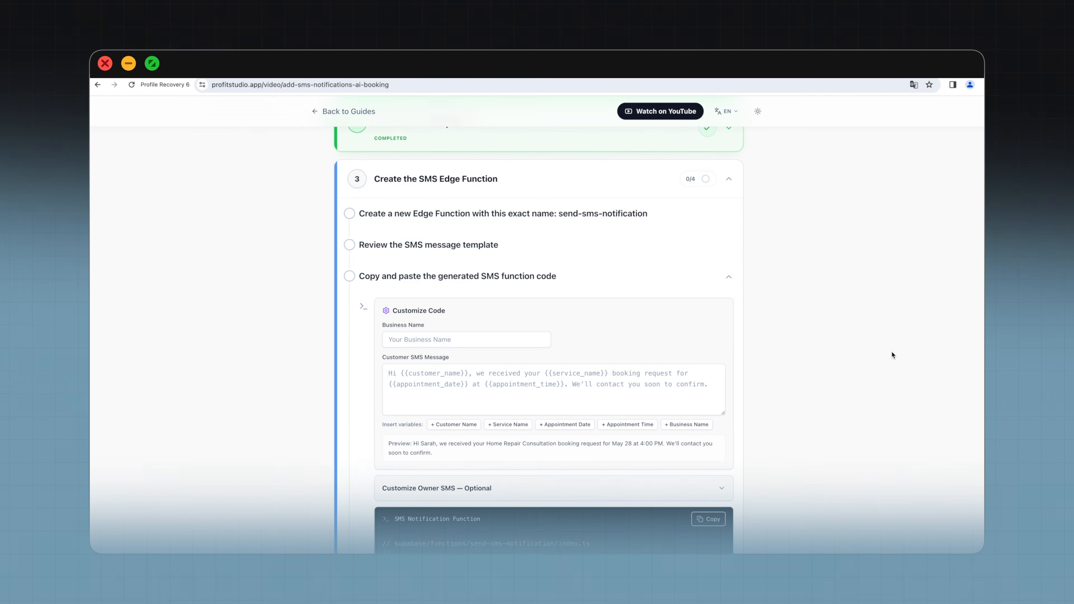
scroll(891, 353, down, 2)
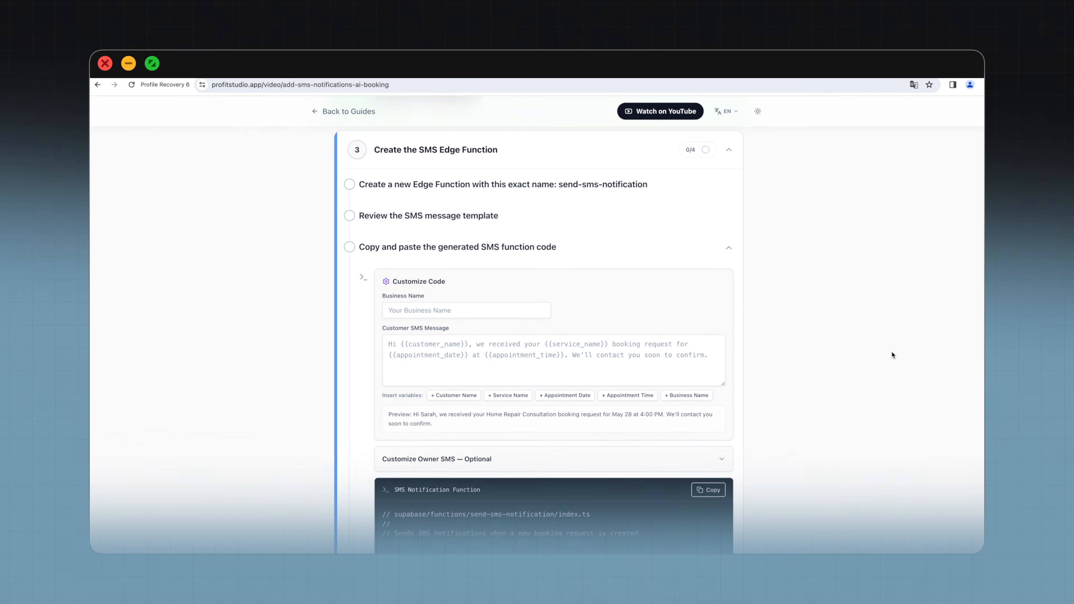
Step: Enter 'Home Repair Pro' as the business name after previewing the SMS function code
scroll(892, 353, up, 1)
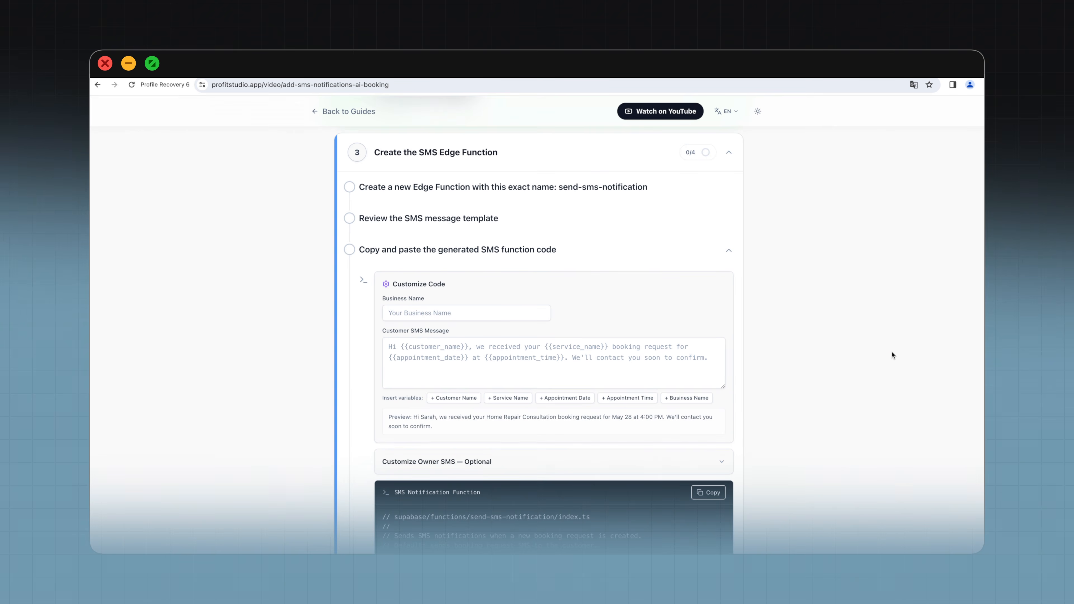
click(493, 315)
scroll(880, 315, down, 2)
click(543, 505)
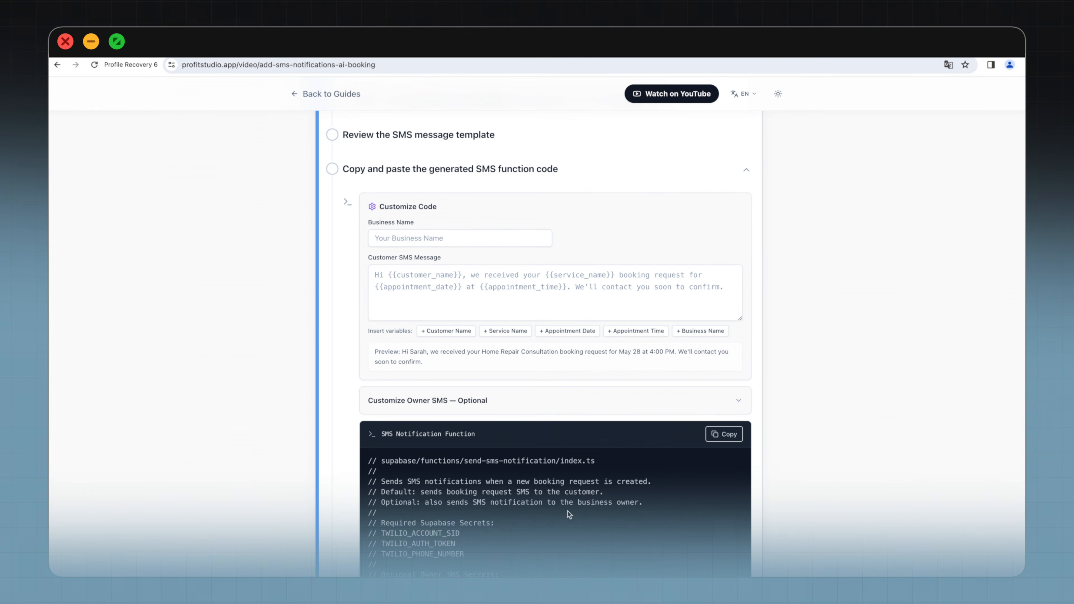
scroll(609, 482, down, 20)
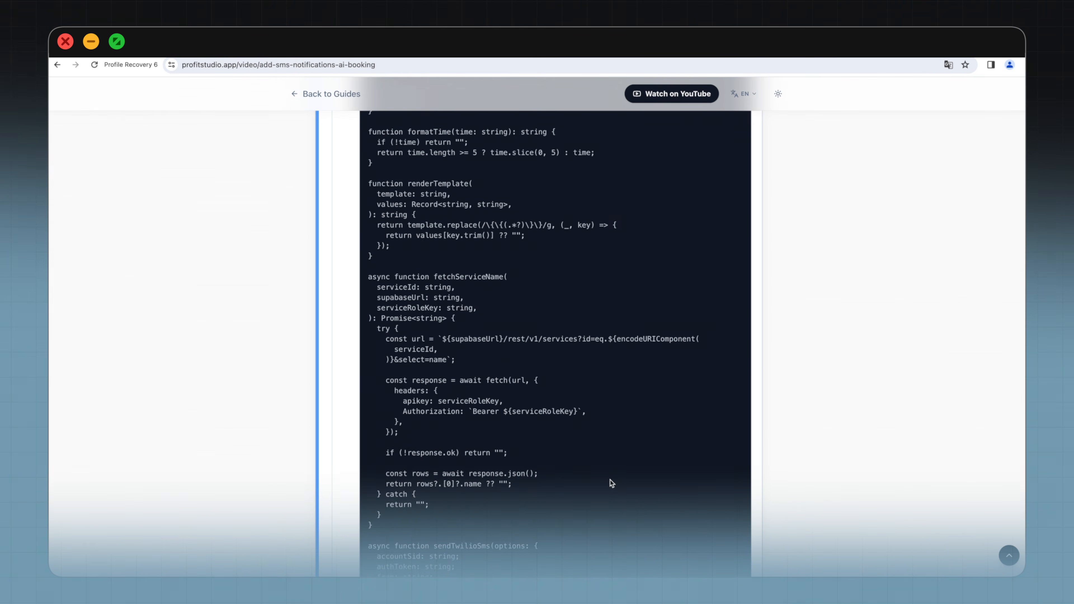
scroll(610, 480, down, 15)
click(559, 513)
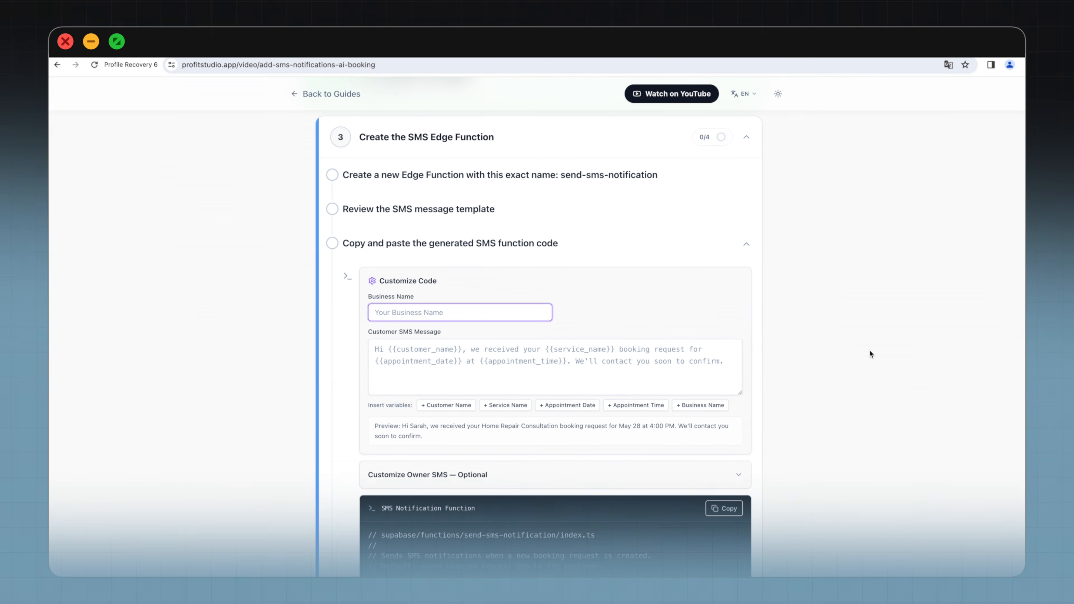
text(Home Repair Pro)
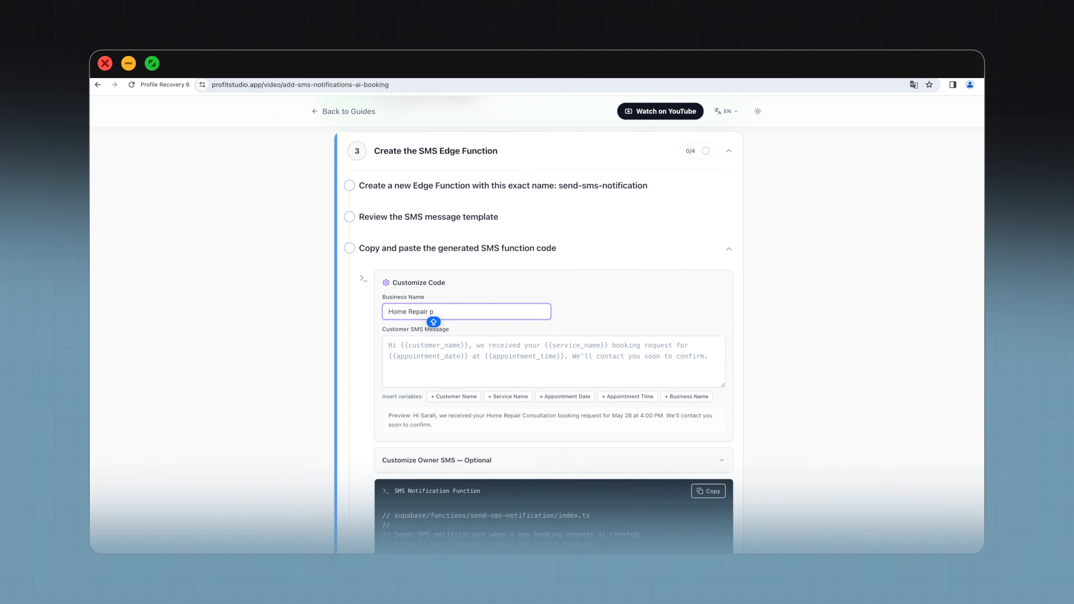
key(Tab)
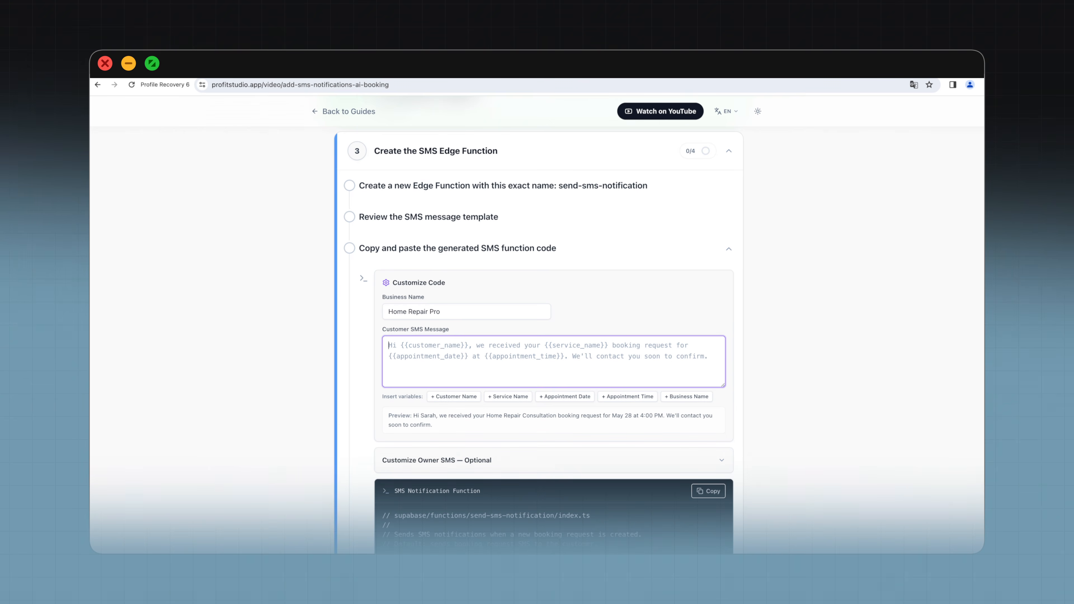
Step: Write the customer SMS greeting with customer name, service, date and {{appointment_time}} variables, ending 'We'll contact you soon to confirm'
text(Hi)
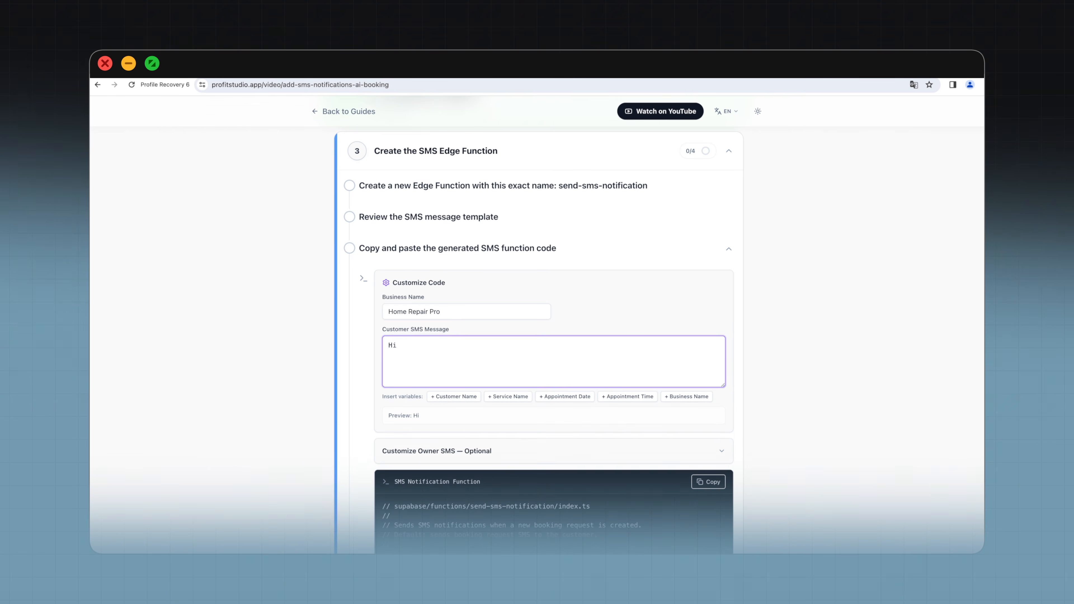
click(453, 396)
text(, we received)
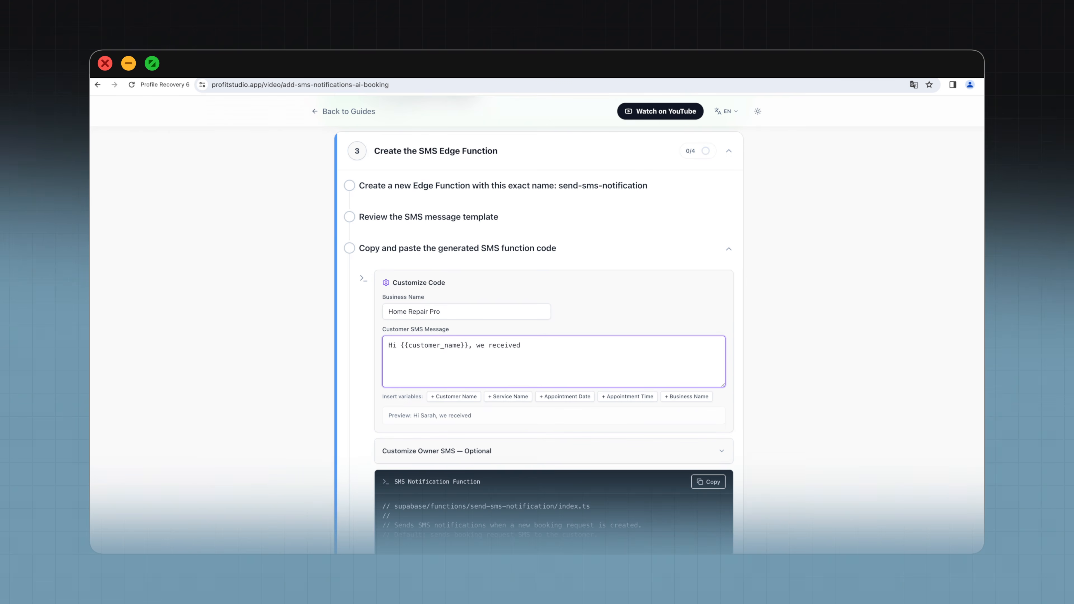
text( your)
click(508, 395)
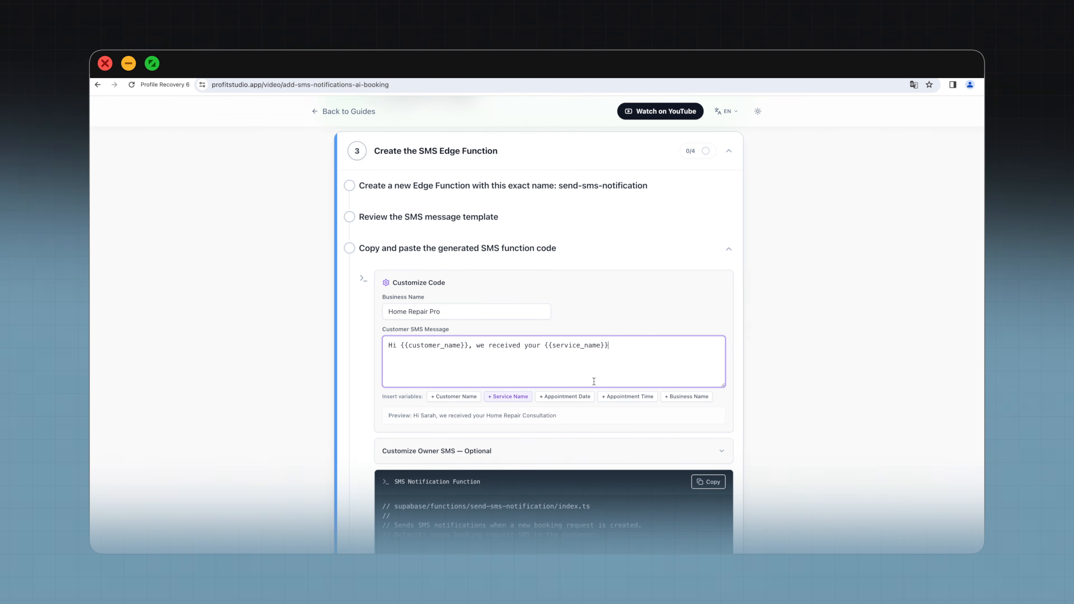
text(booking requ)
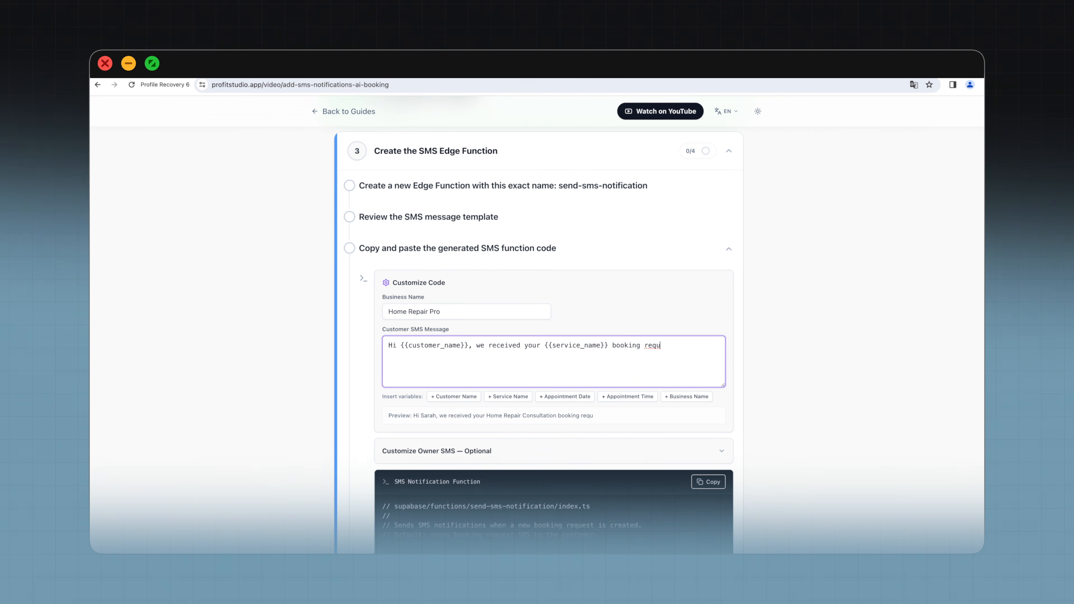
text(est for)
click(567, 396)
text(appointment_date}} at )
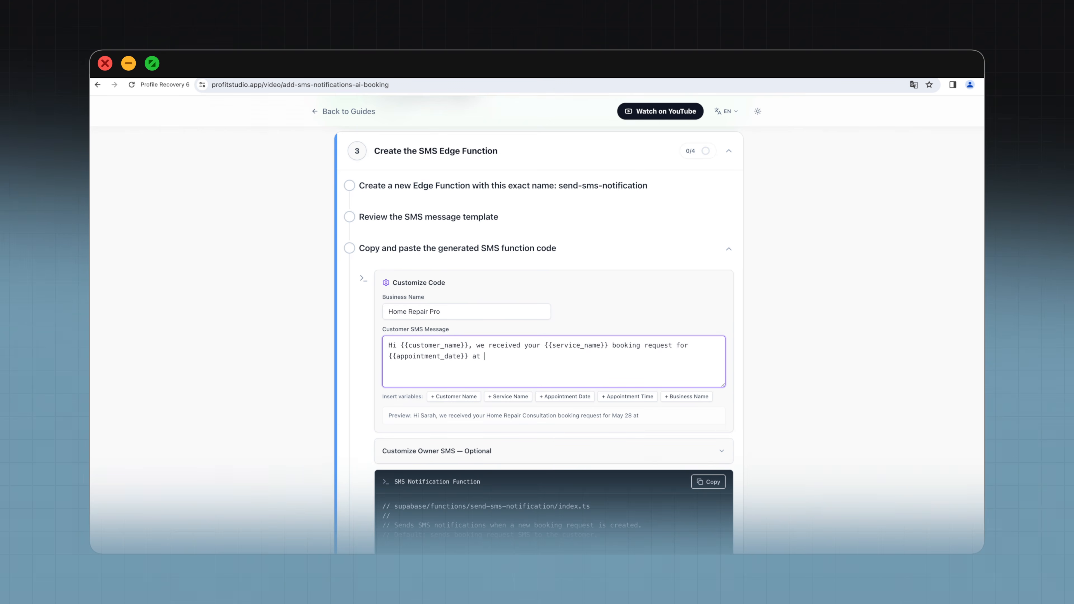
text({{appointment_time}}. We'll contac)
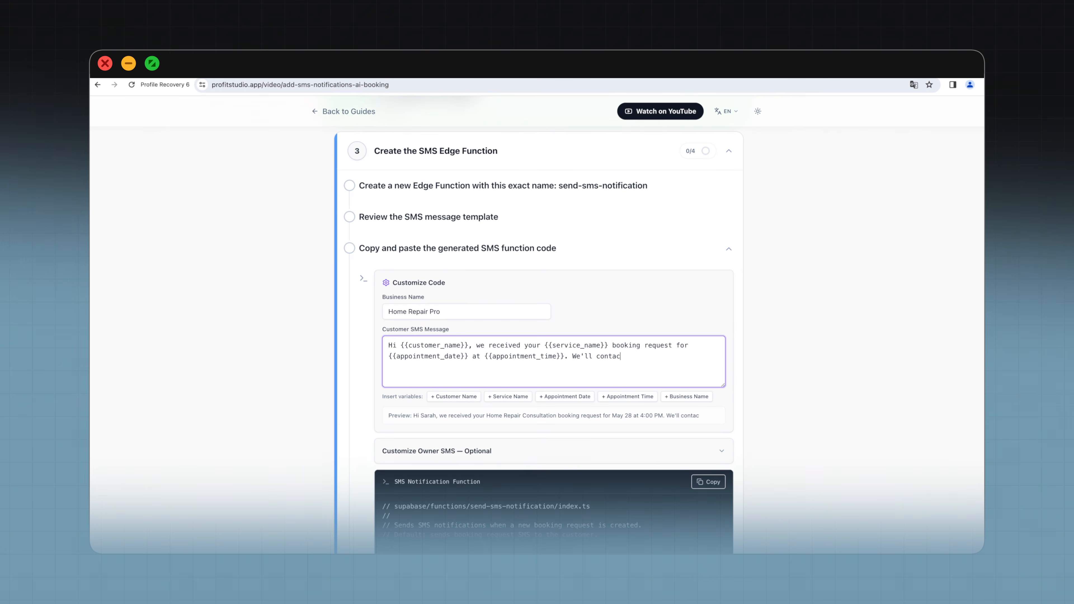
text(t you soon to confirm.)
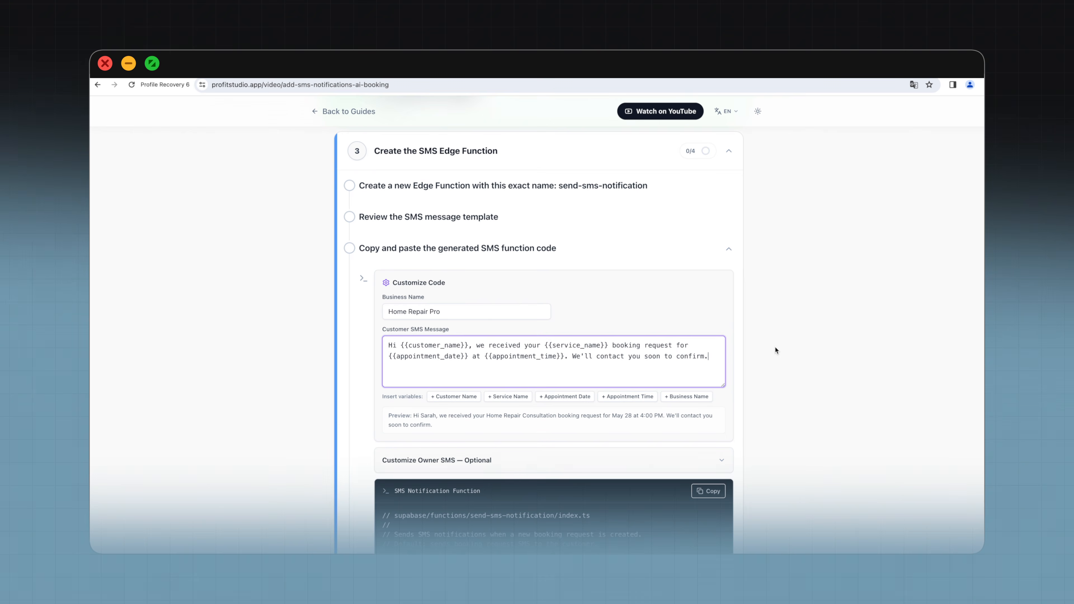
click(814, 303)
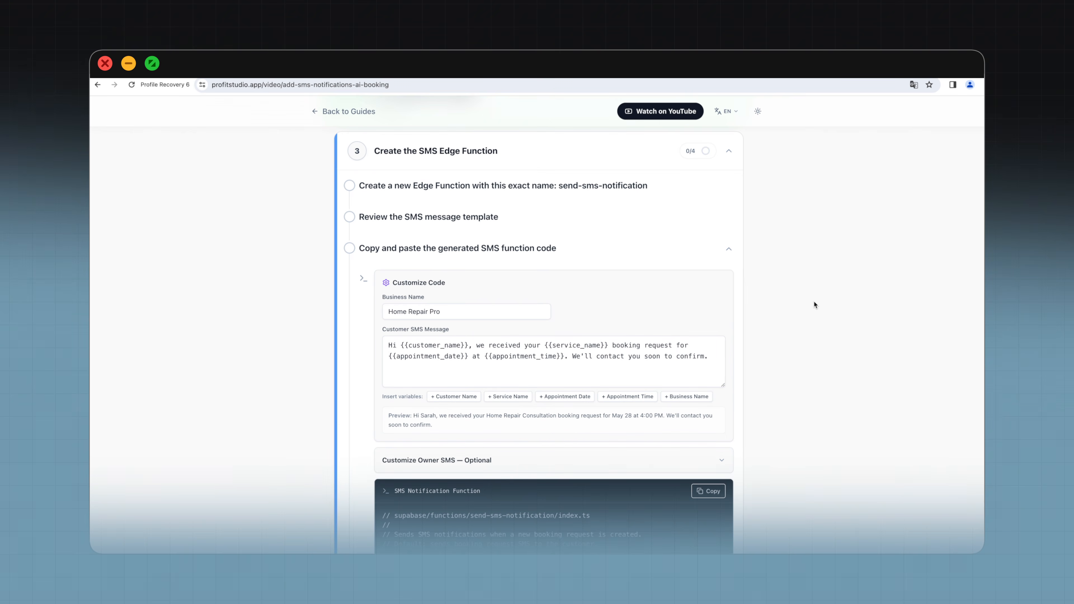
Step: Look over the optional owner SMS settings and message, then collapse them
scroll(813, 302, down, 4)
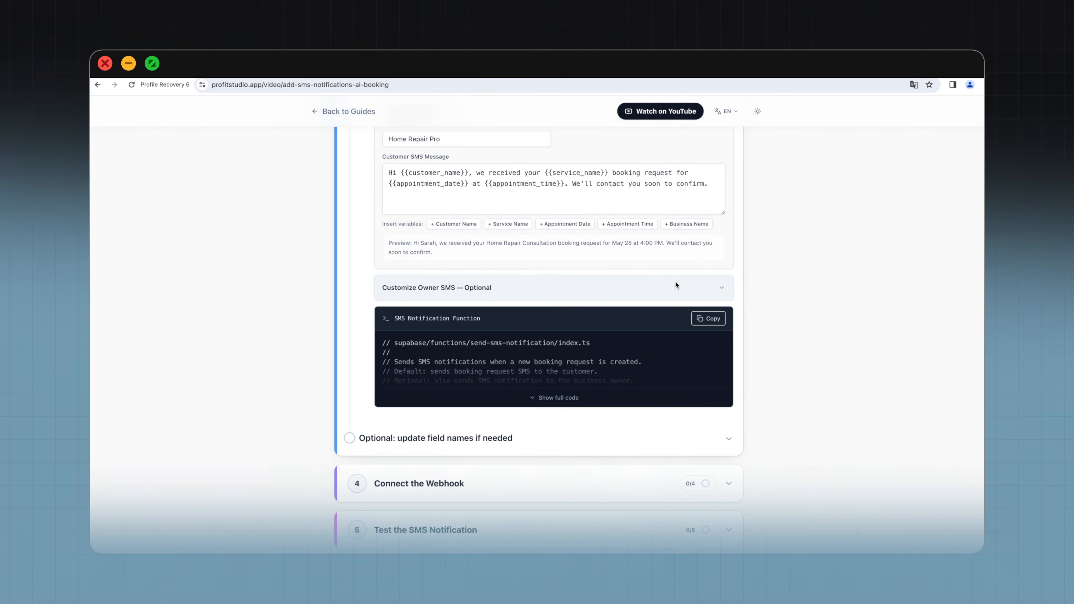
click(690, 285)
scroll(748, 295, down, 2)
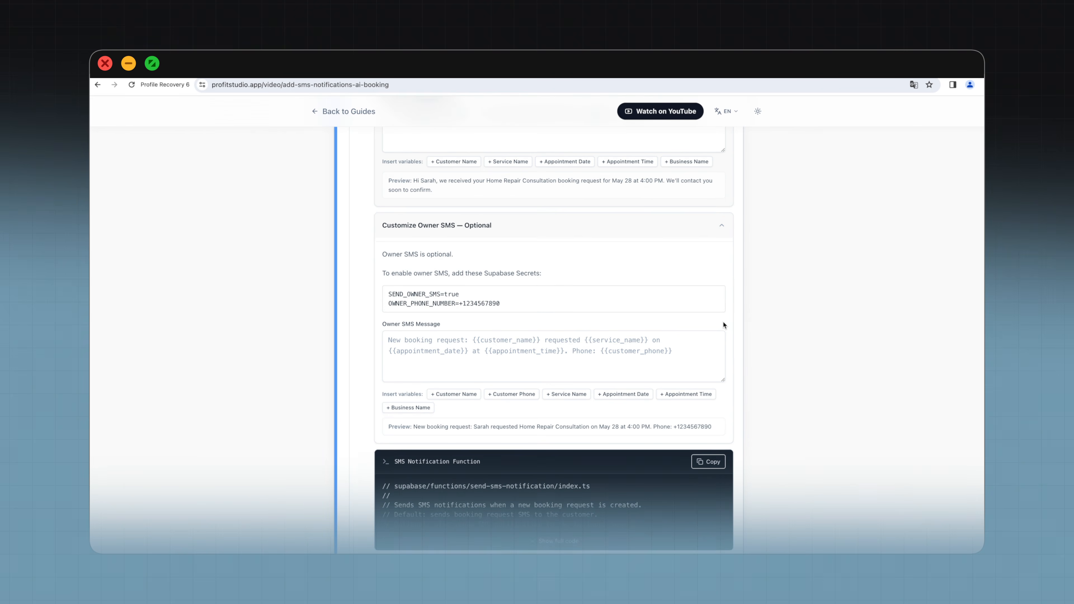
scroll(723, 321, down, 1)
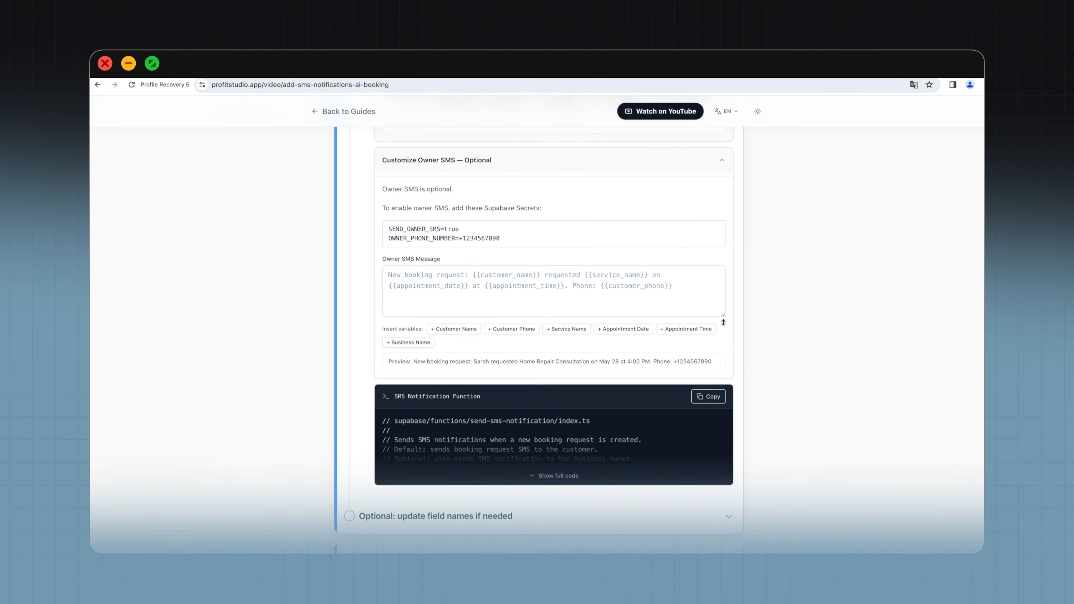
click(570, 282)
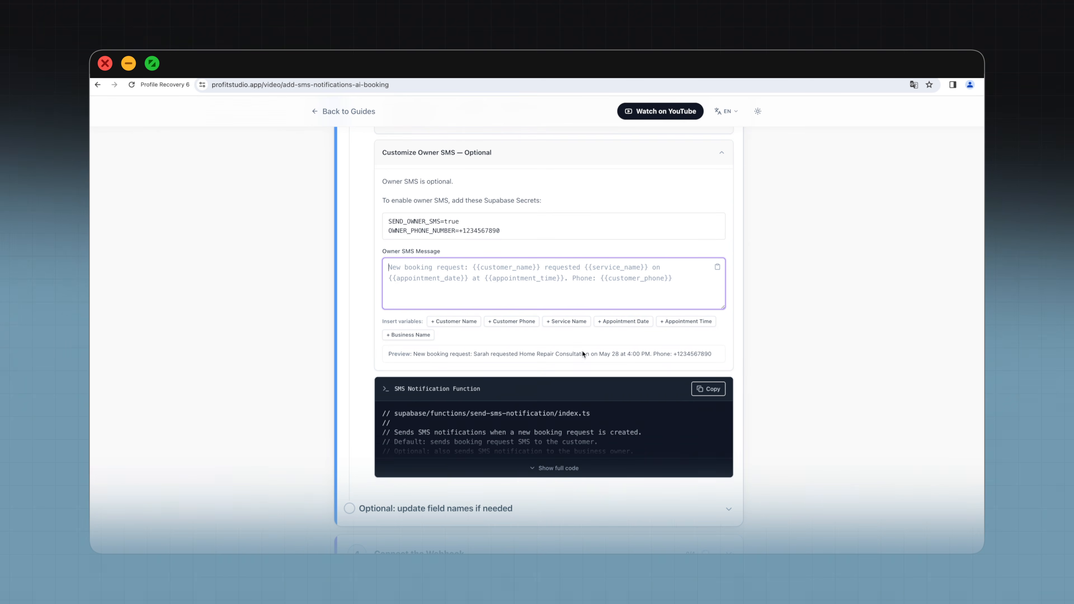
click(587, 157)
Step: Copy the generated SMS Notification Function code block
scroll(886, 251, up, 1)
scroll(887, 251, up, 3)
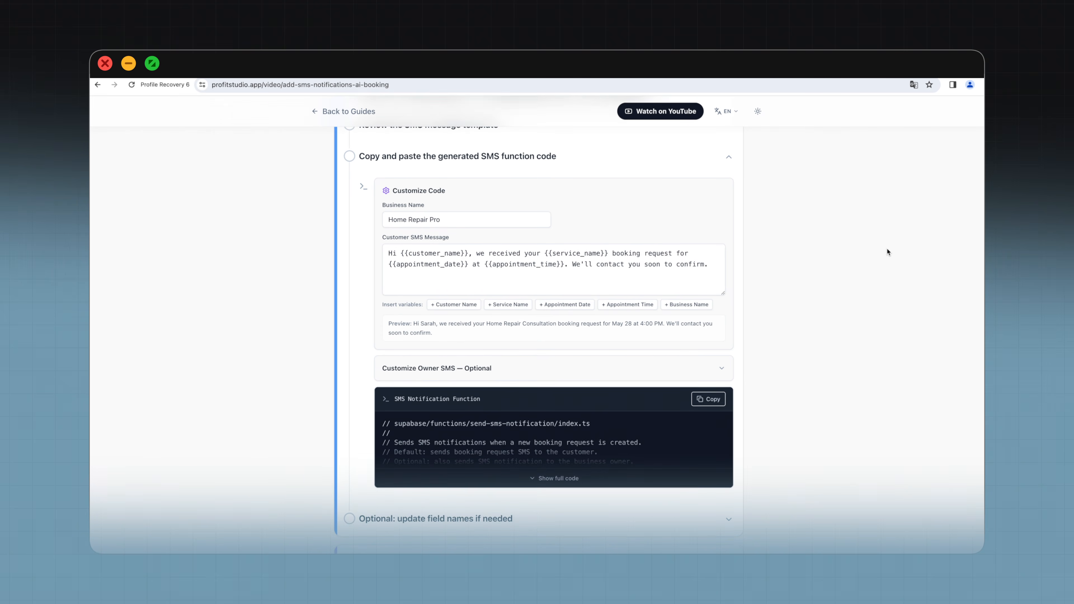
scroll(887, 252, up, 1)
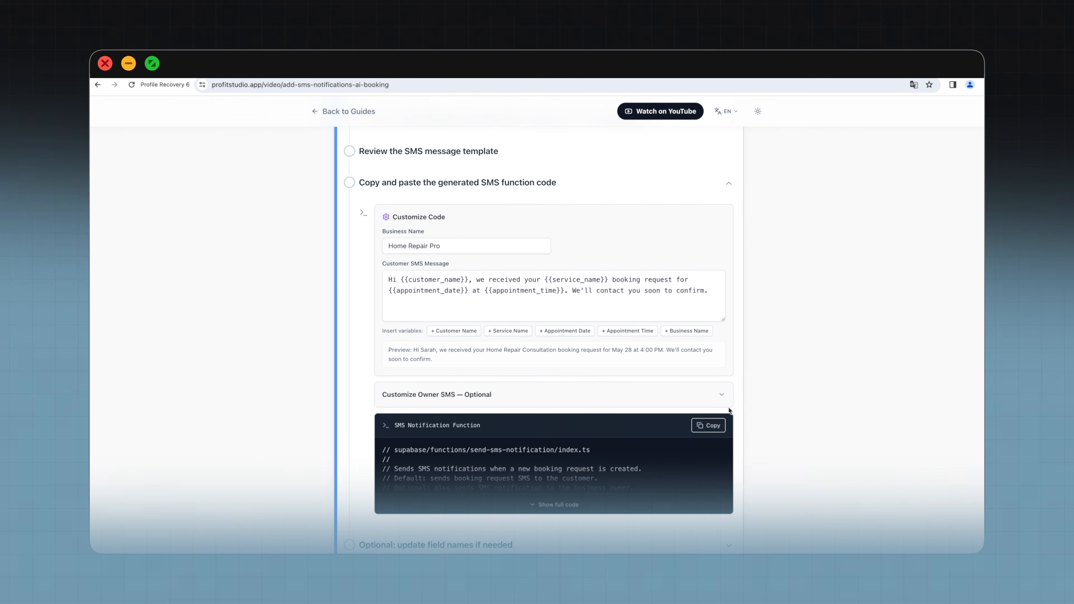
click(710, 428)
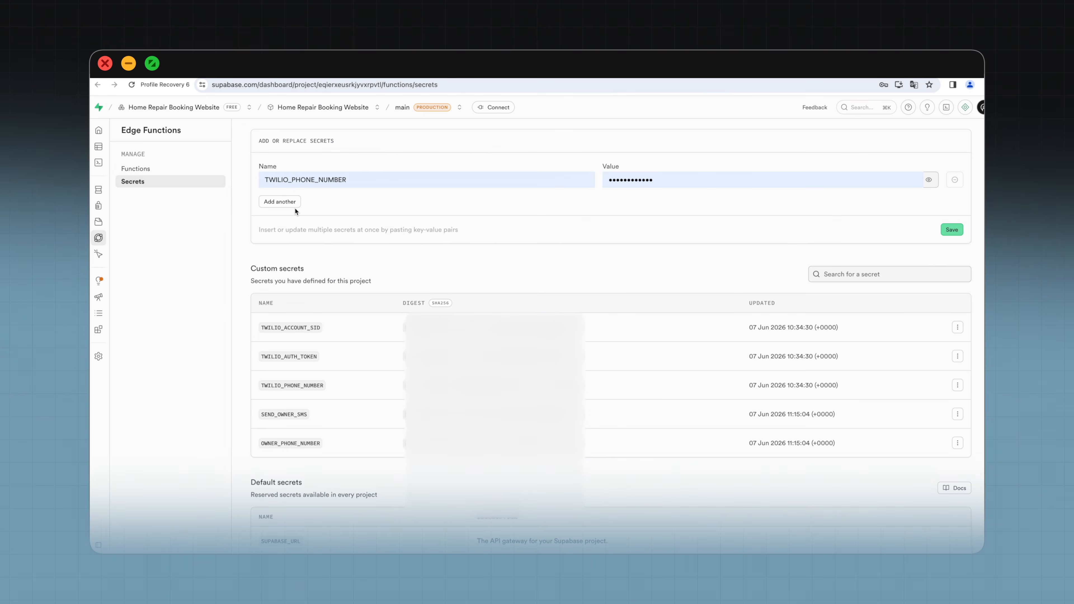
Step: Create a function in the browser editor with the copied SMS code, name it send-sms-notification, and deploy it
click(182, 169)
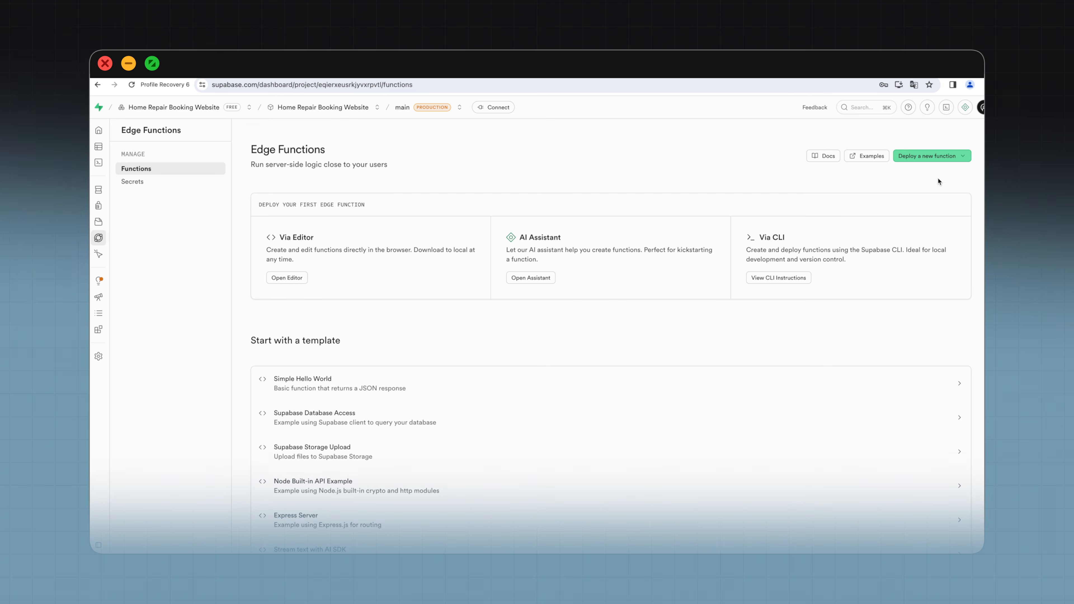
click(939, 156)
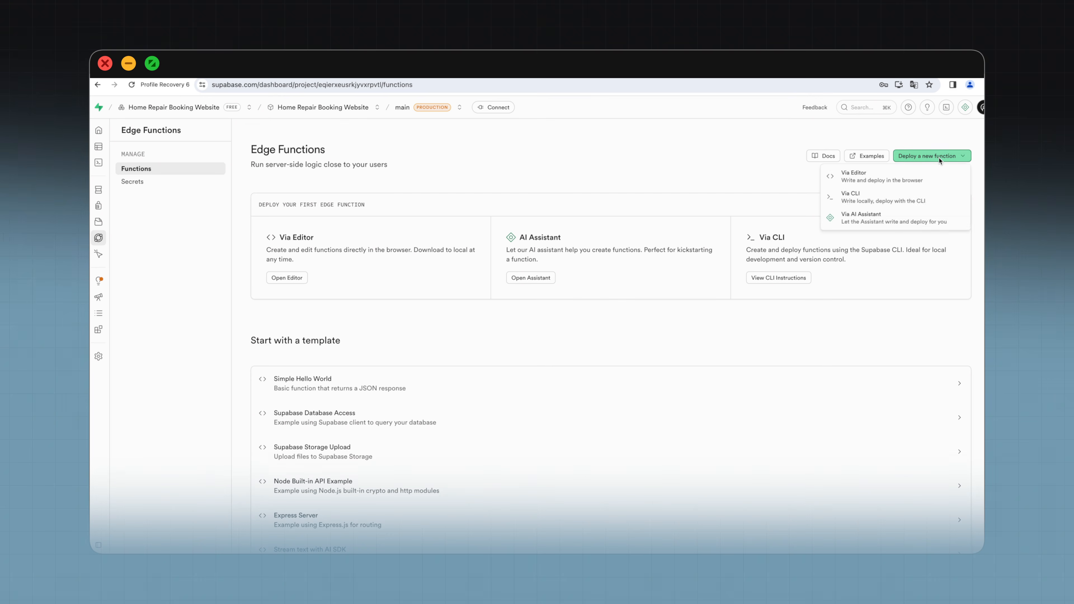
click(933, 177)
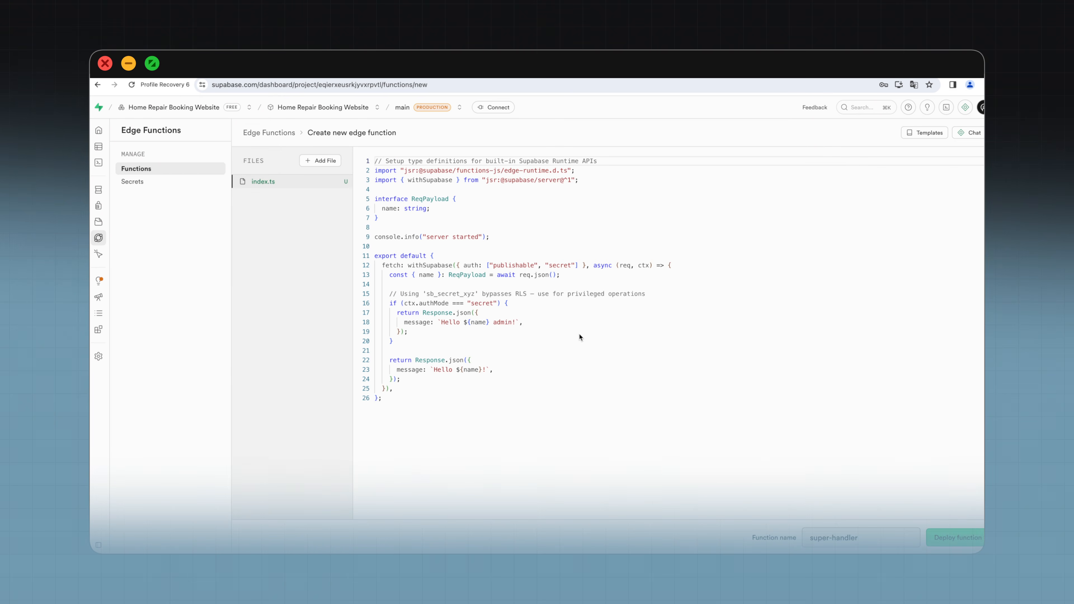
click(577, 343)
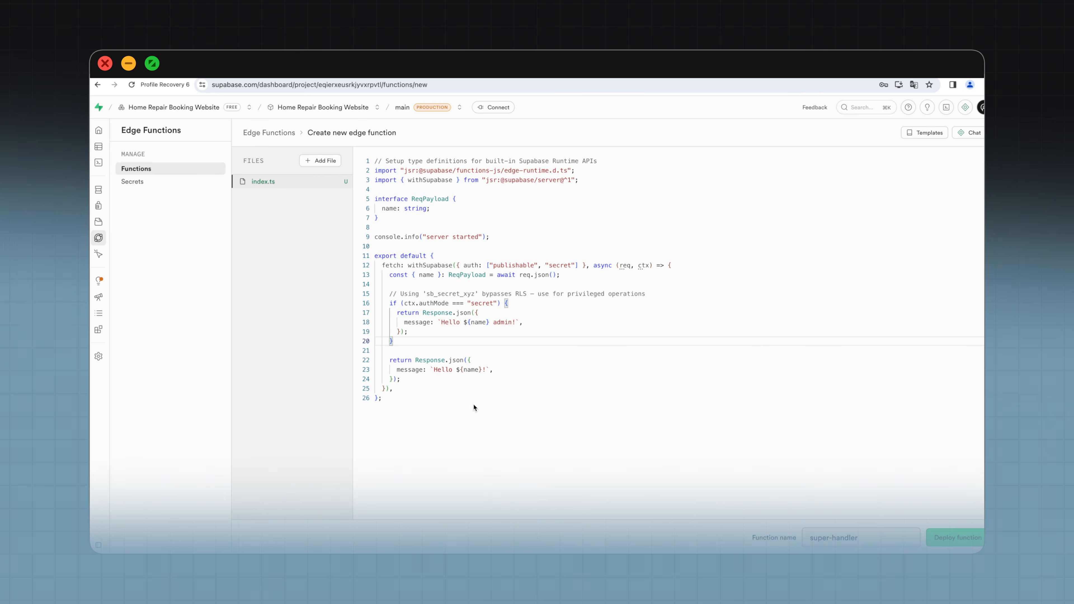
drag(395, 403, 367, 144)
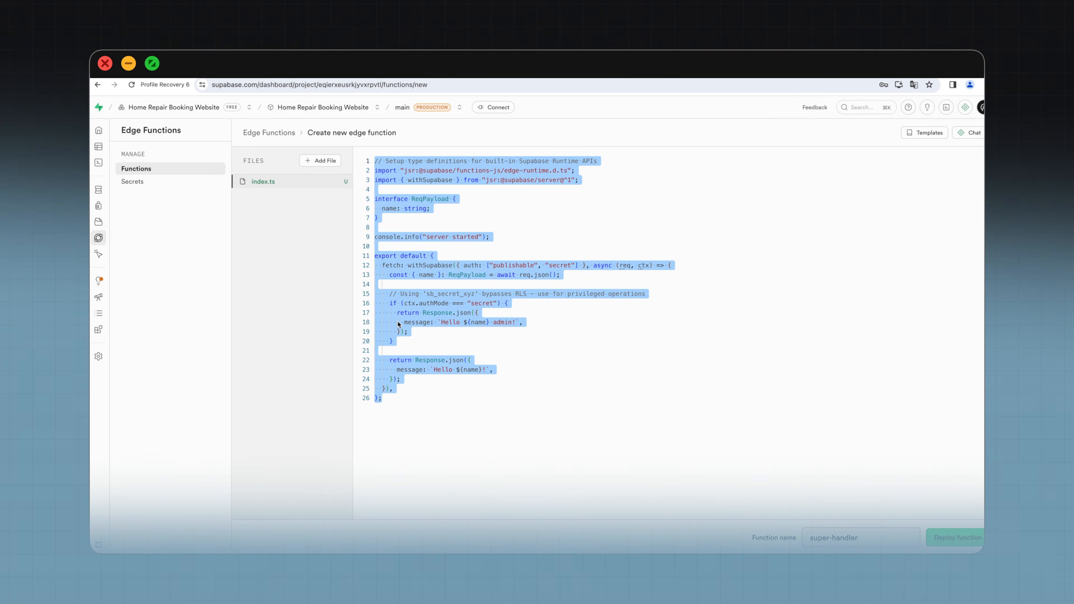
key(BackSpace)
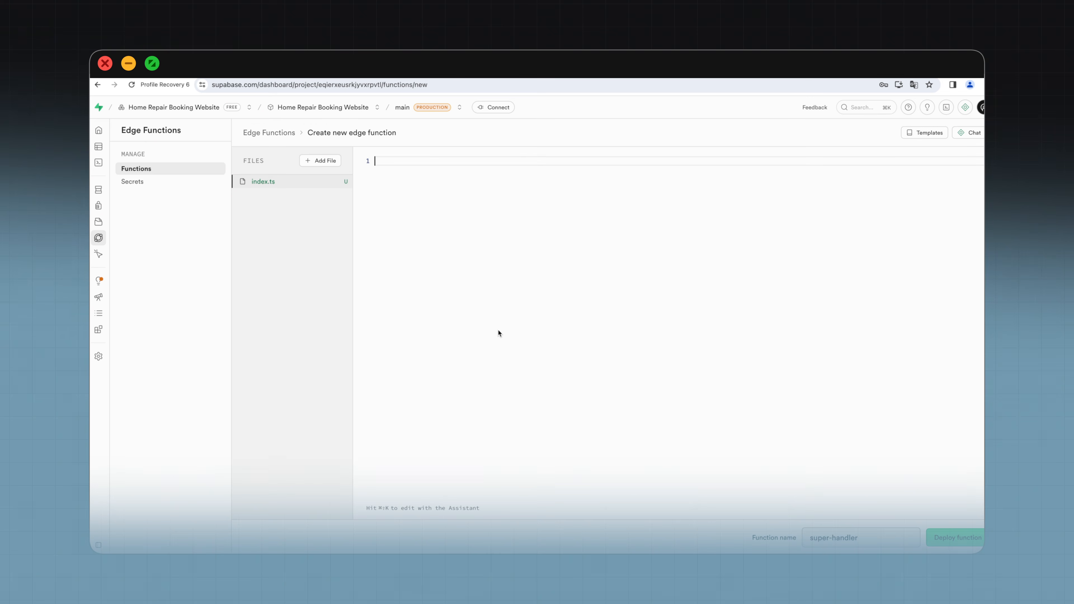
key(super+v)
scroll(581, 310, up, 20)
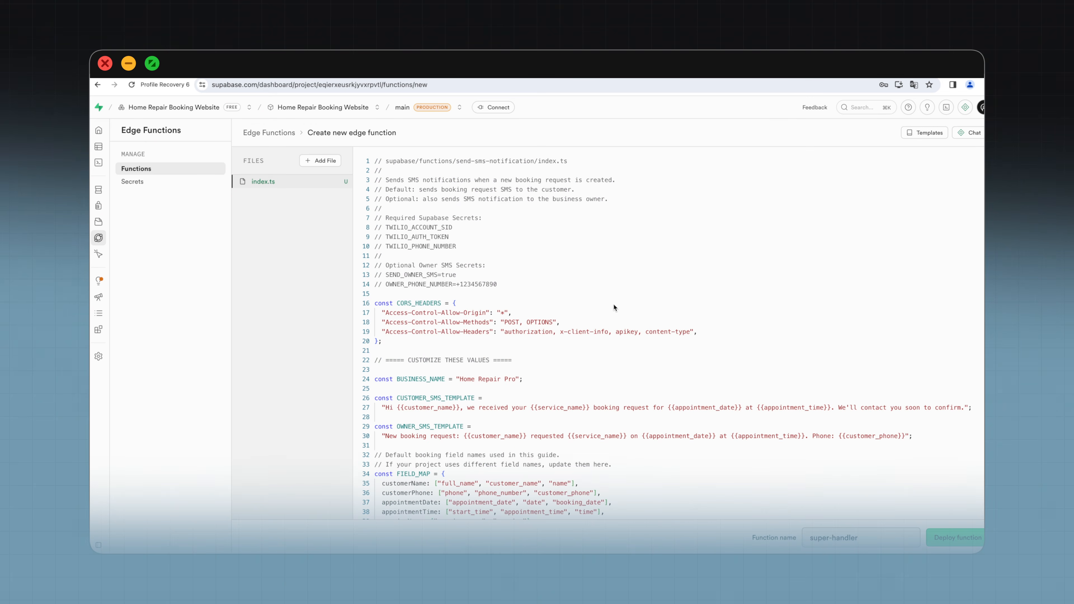
triple_click(834, 538)
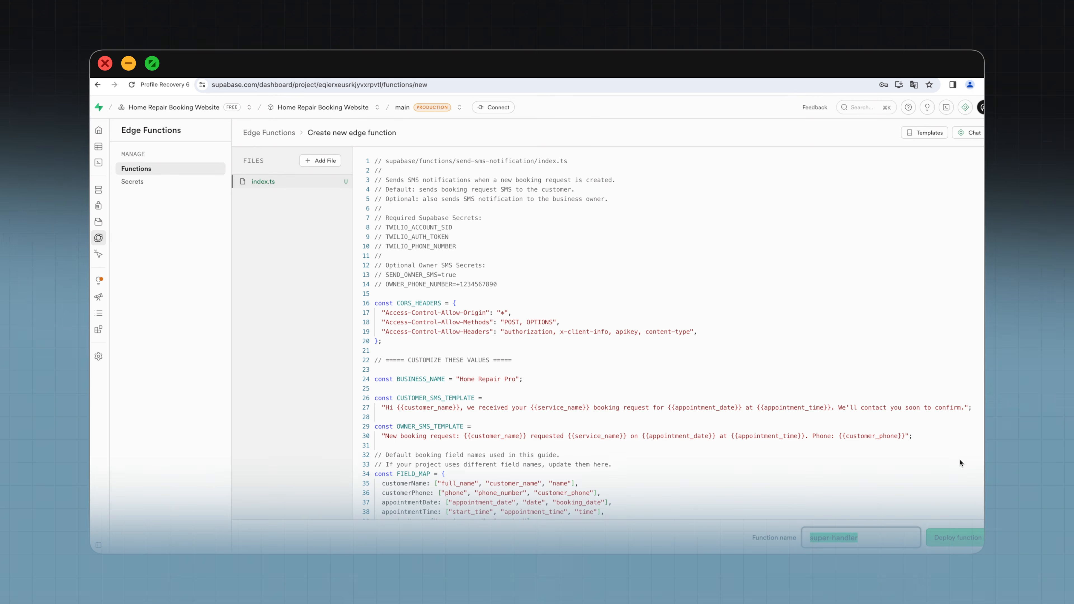
text(sen)
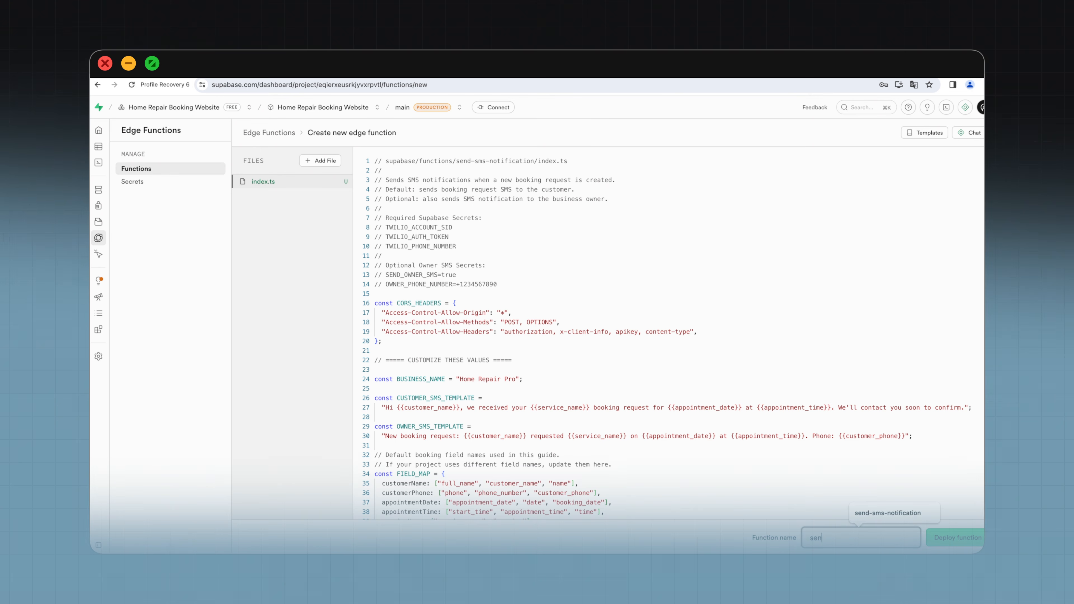
text(d-sms-notification)
click(932, 538)
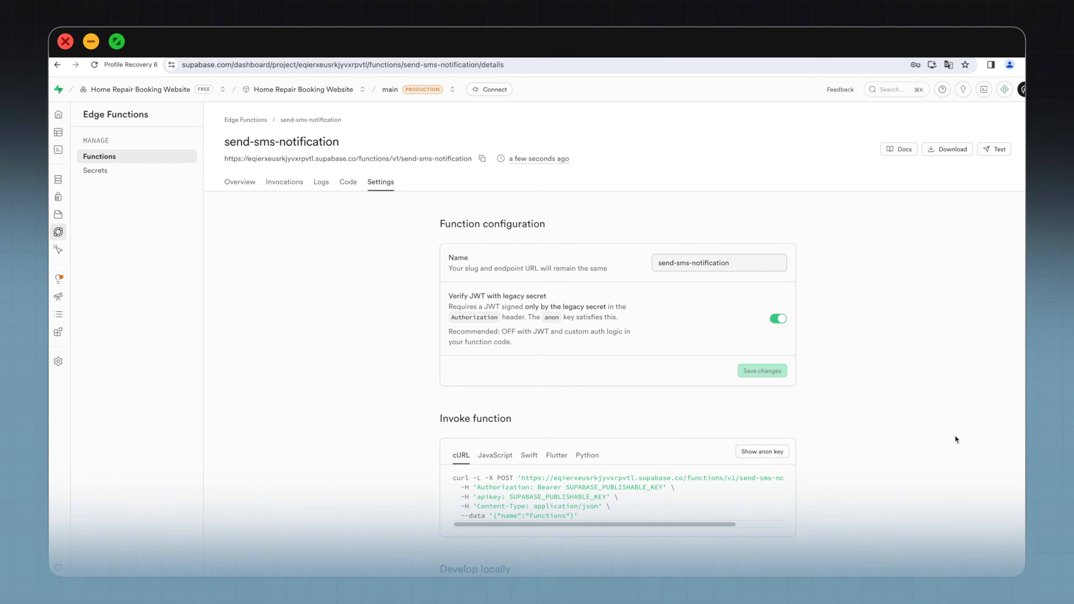
Step: Switch off 'Verify JWT with legacy secret' for send-sms-notification and save the change
click(777, 318)
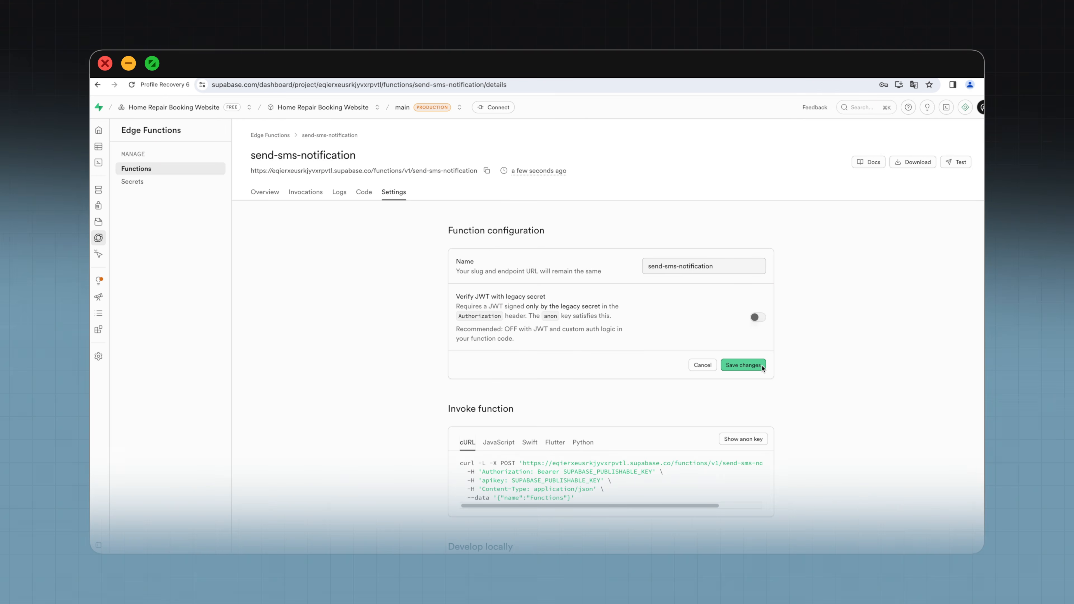
click(761, 367)
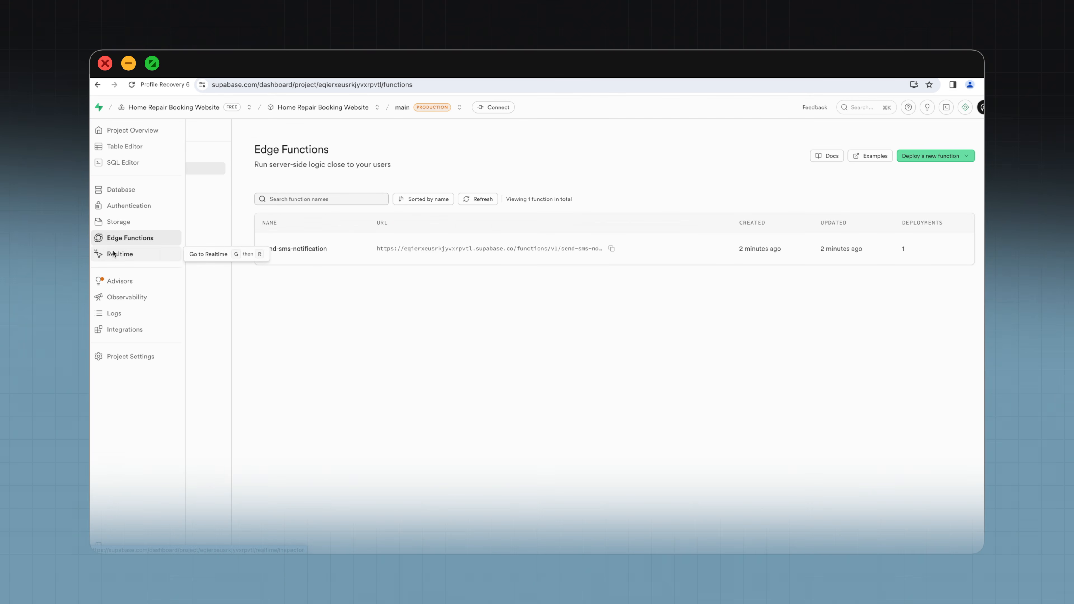
Step: Search Integrations for 'Webhook', open Database Webhooks, and start a new hook from the Webhooks list
click(160, 330)
click(326, 200)
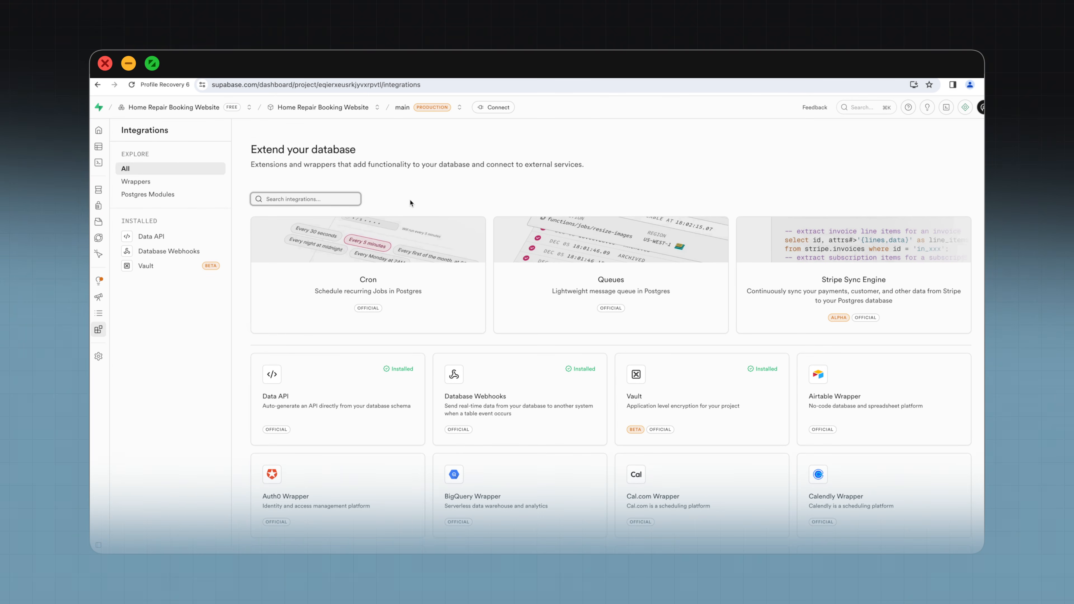
text(Webhook)
click(458, 267)
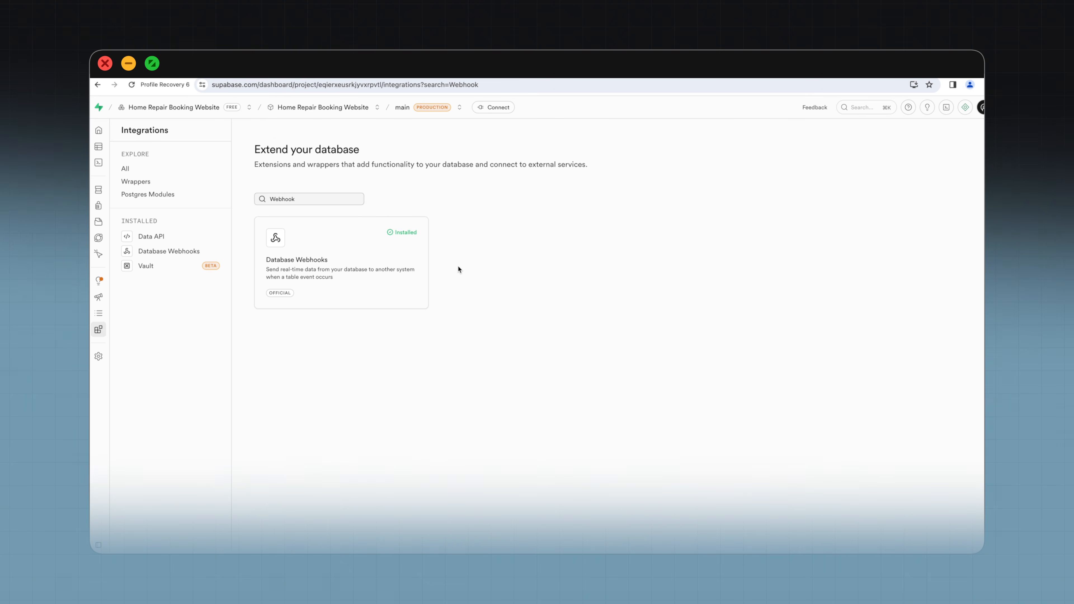
click(403, 252)
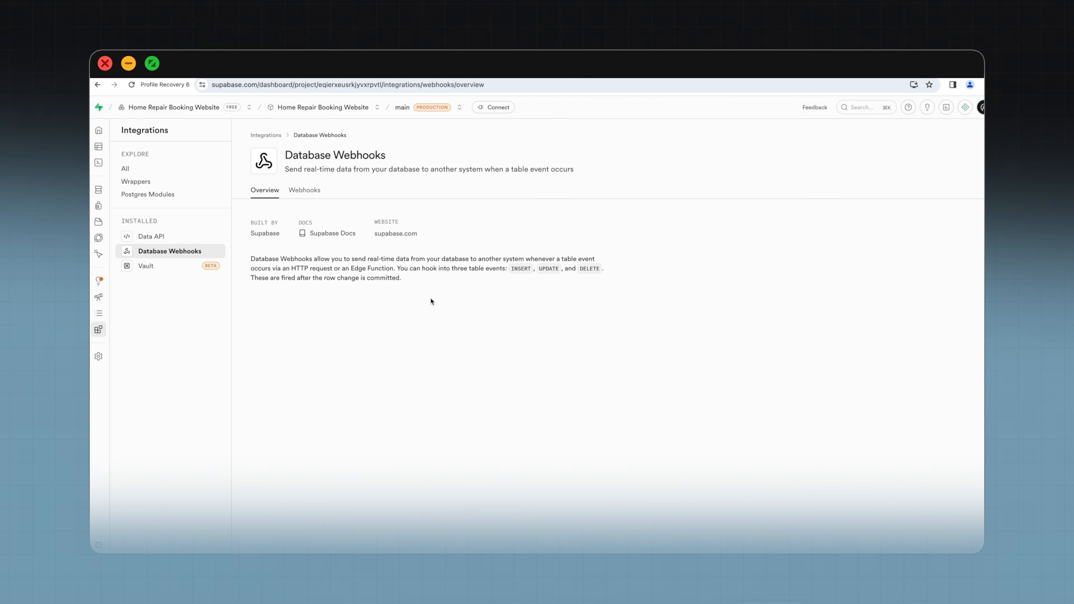
click(304, 191)
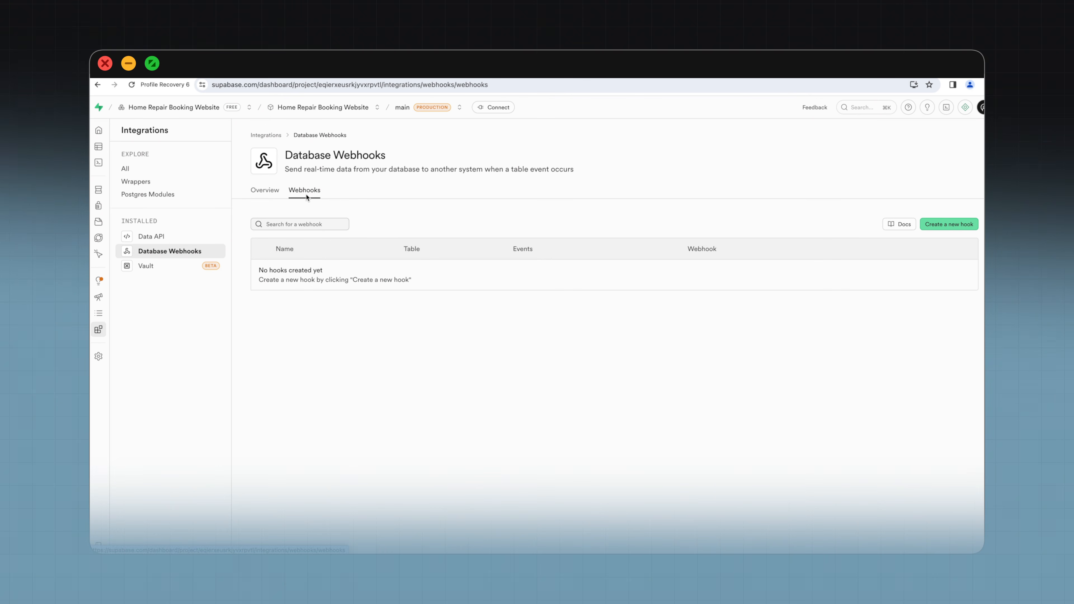
click(952, 225)
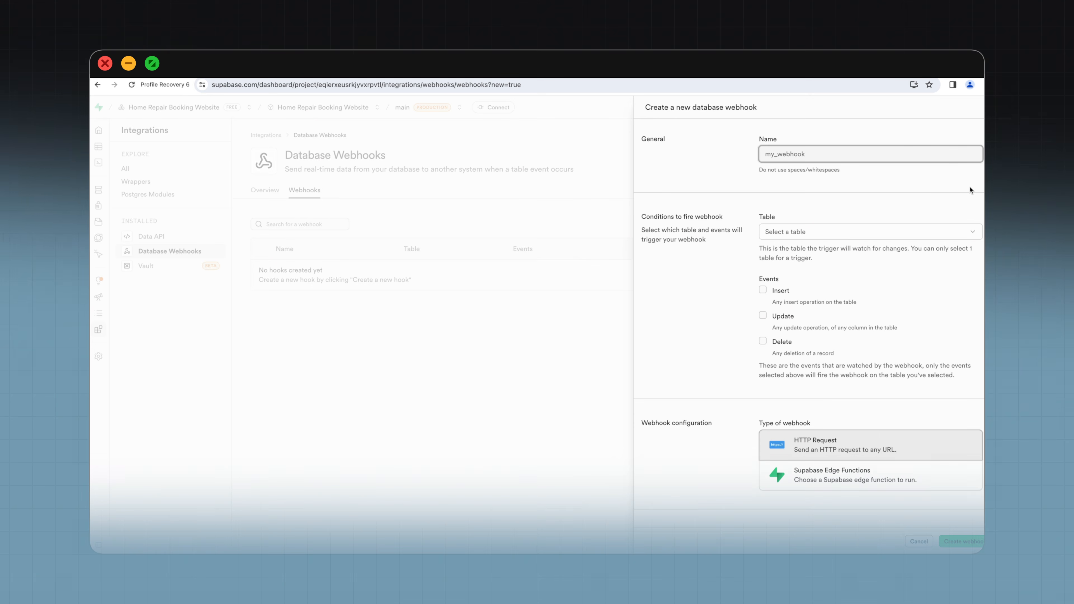
Step: Name the webhook booking_sms_webhook, watch the public.appointments table, and trigger it on Insert
text(booking_sms_webhook)
click(967, 196)
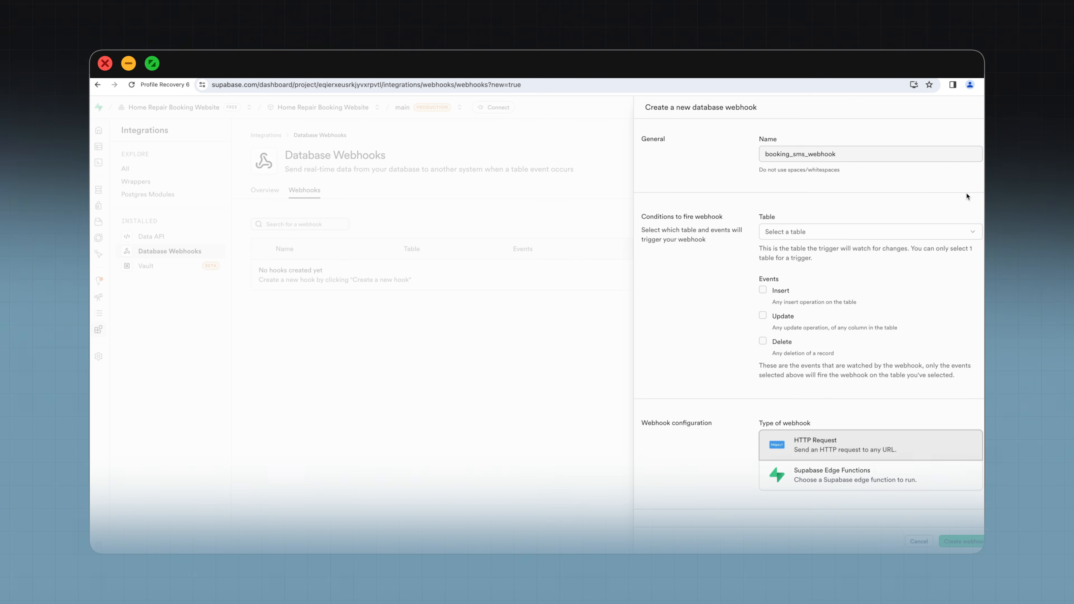
click(966, 231)
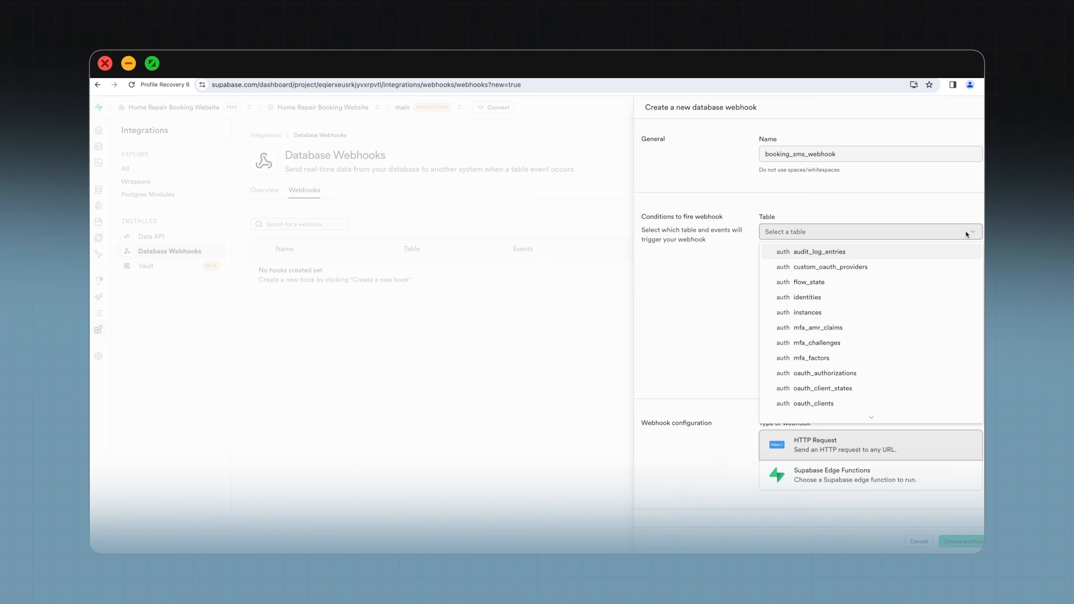
scroll(960, 266, down, 2)
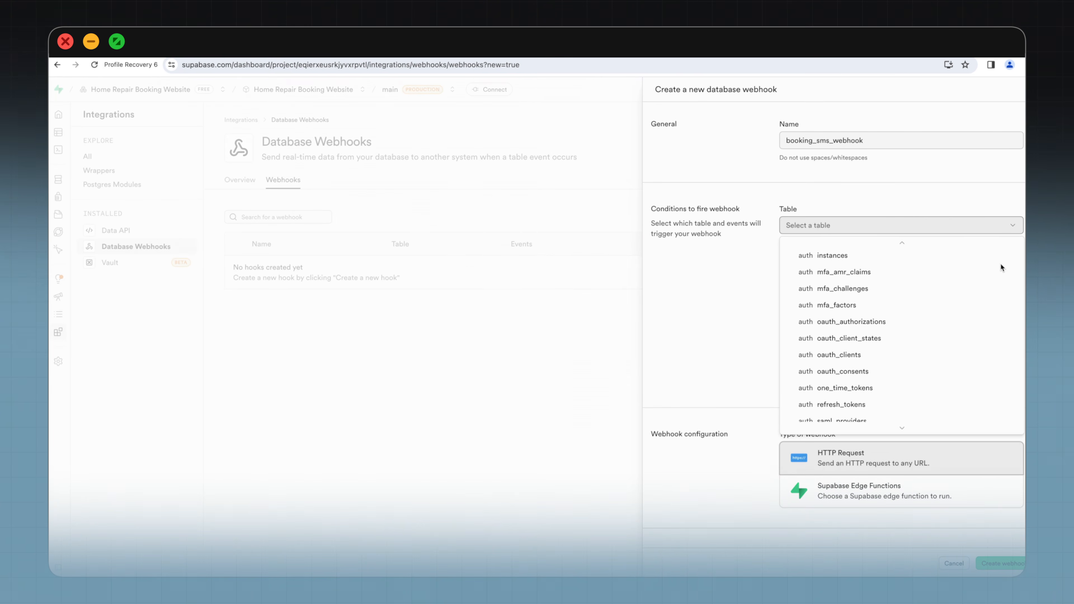
scroll(1001, 265, down, 4)
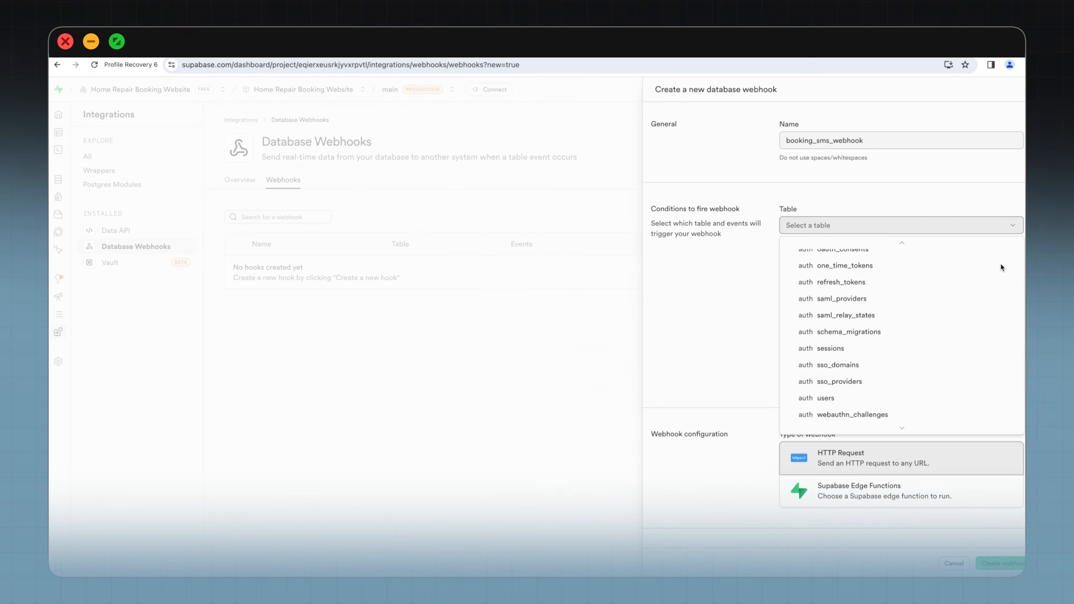
scroll(1000, 265, down, 5)
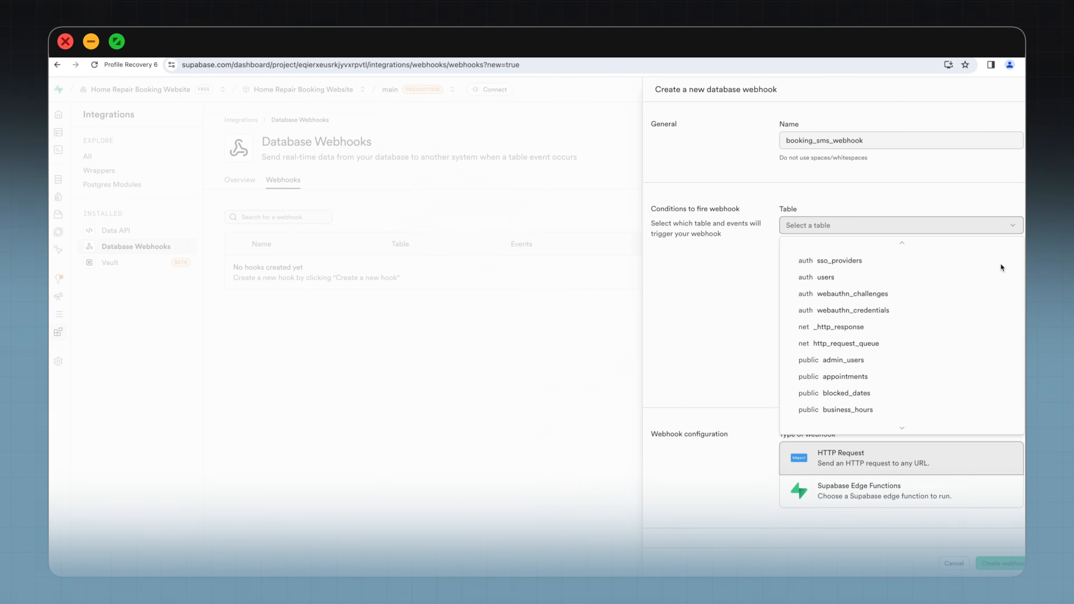
scroll(999, 263, down, 1)
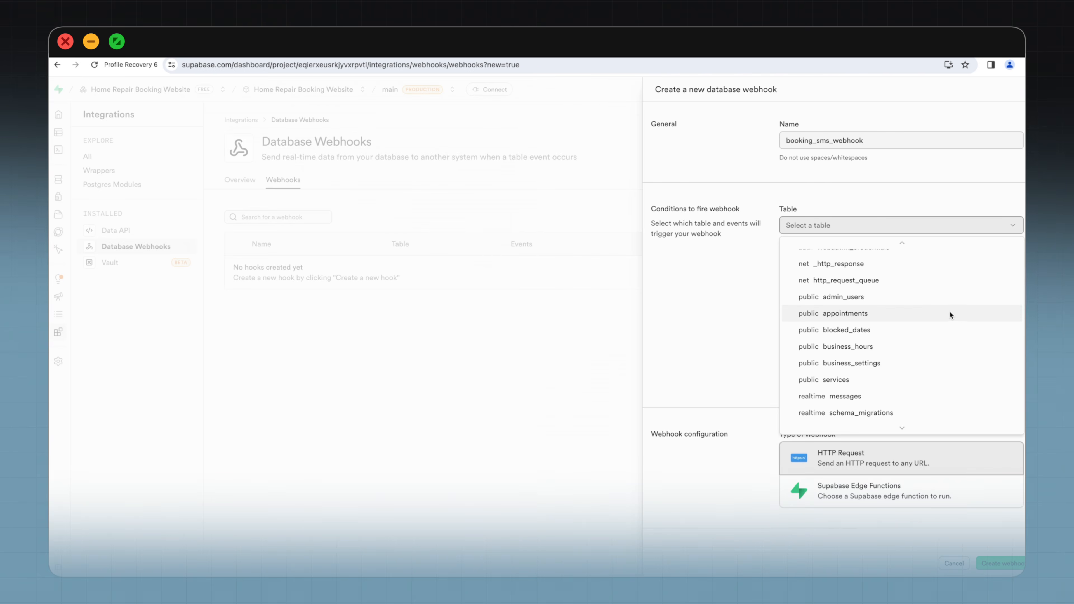
click(958, 314)
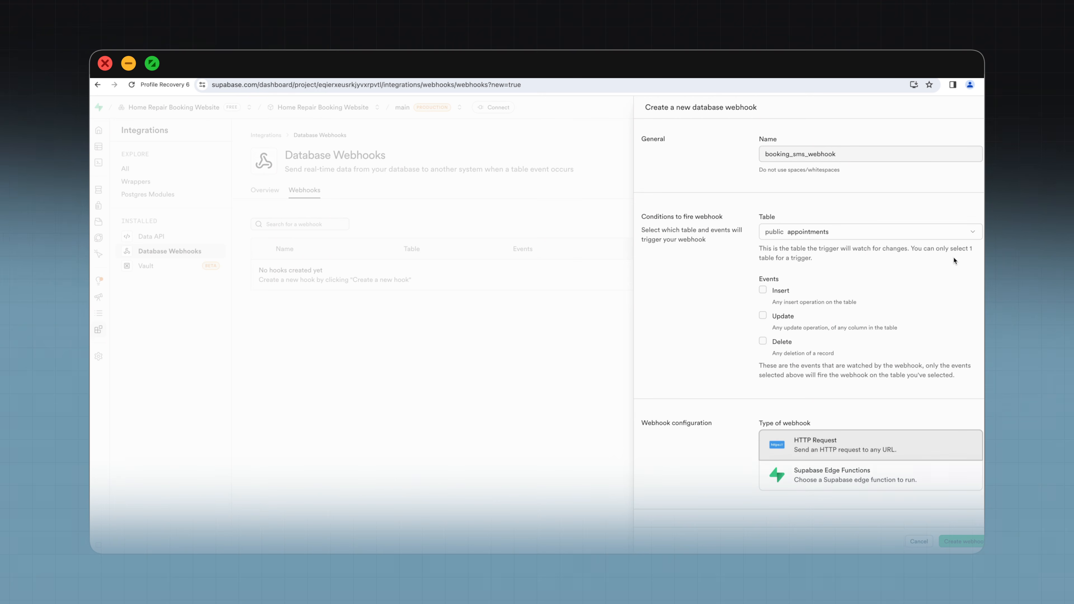
click(763, 292)
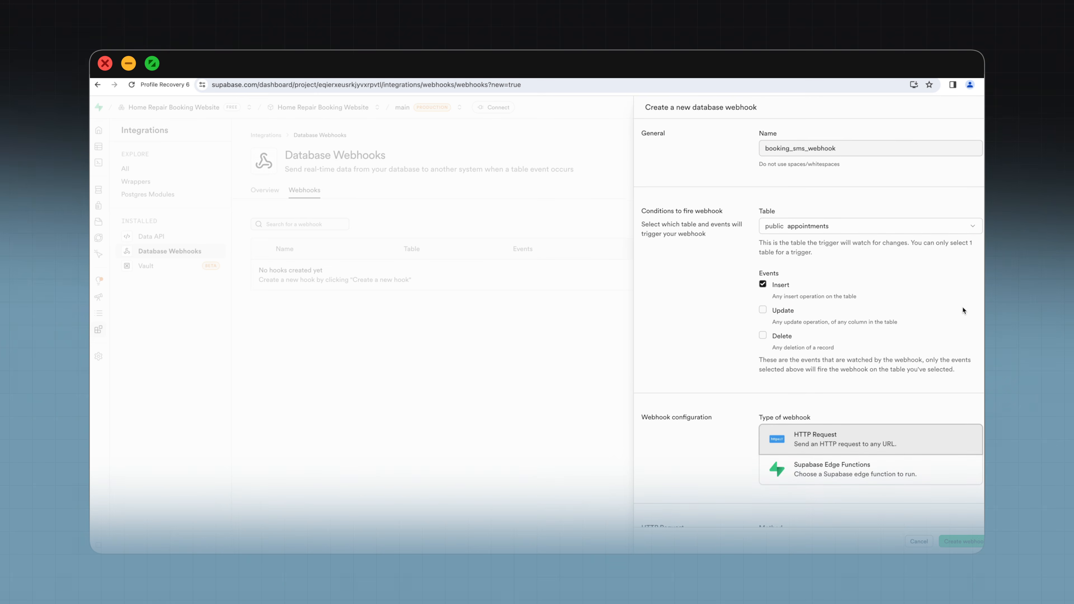
Step: Set the webhook type to Supabase Edge Functions
scroll(962, 310, down, 2)
scroll(962, 310, down, 3)
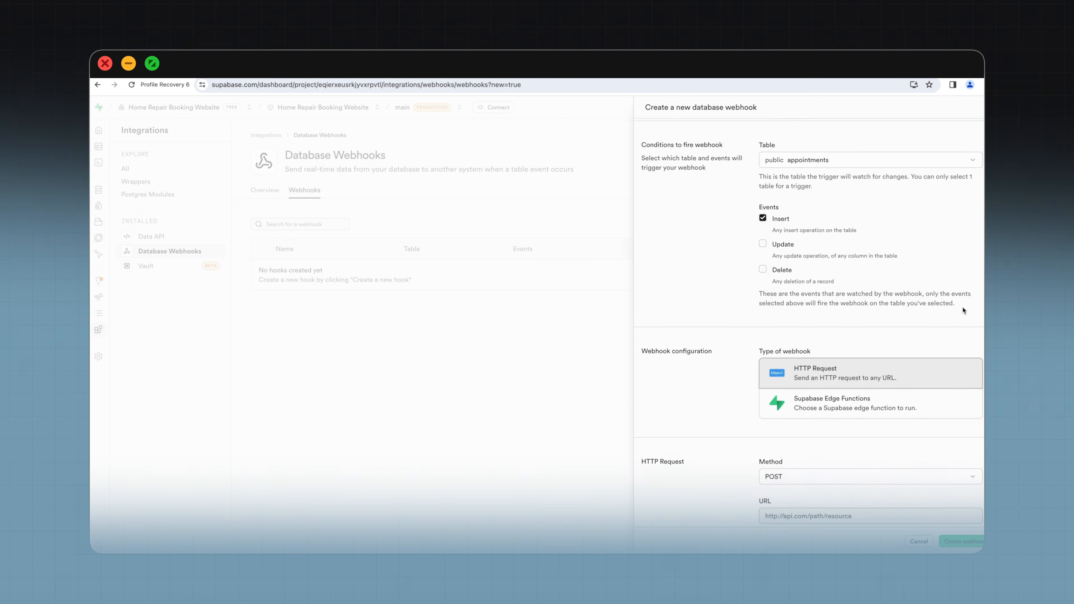
scroll(962, 307, down, 3)
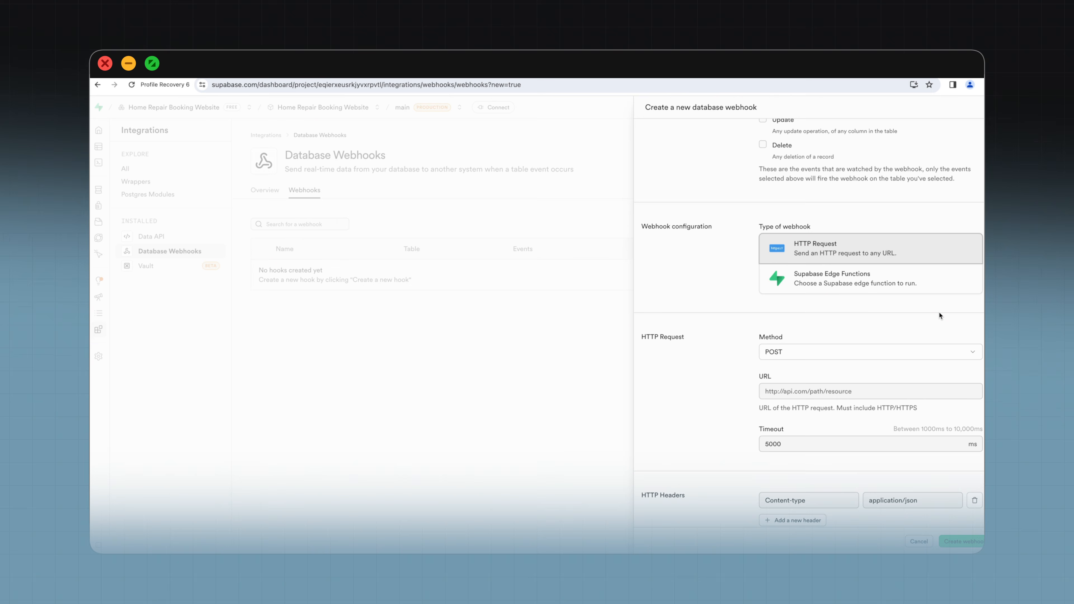
click(937, 286)
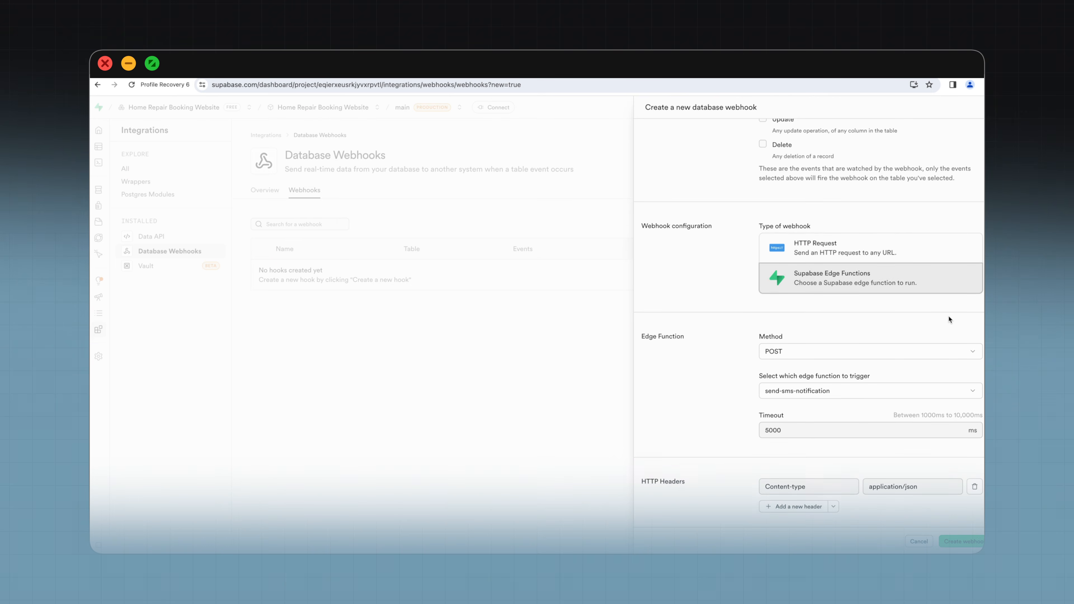
Step: Keep POST to send-sms-notification with a 5000 ms timeout and create the webhook
scroll(947, 316, down, 1)
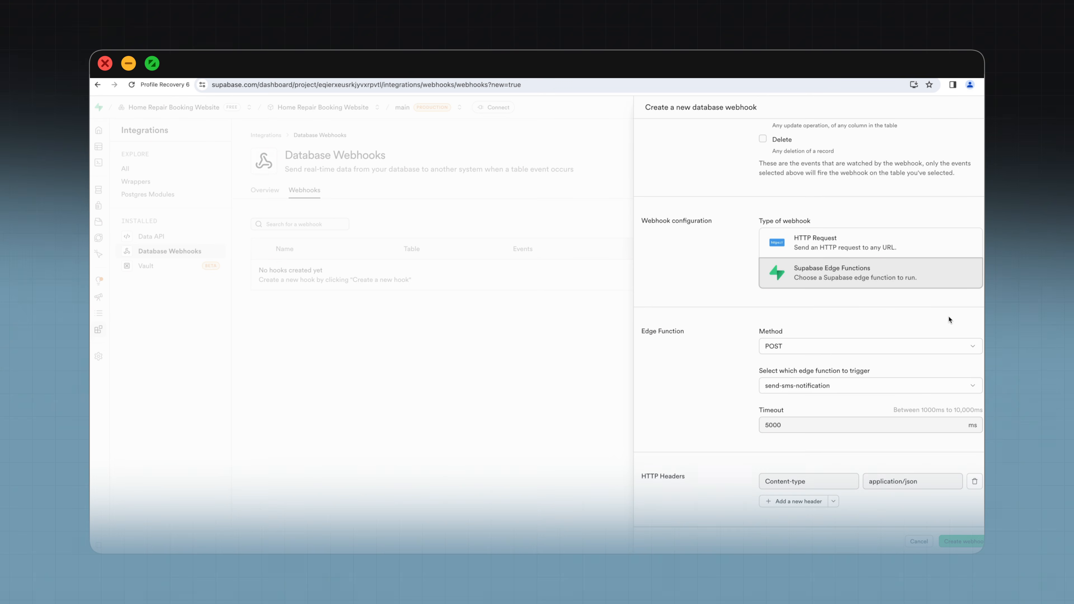
scroll(948, 317, down, 3)
click(940, 277)
click(933, 265)
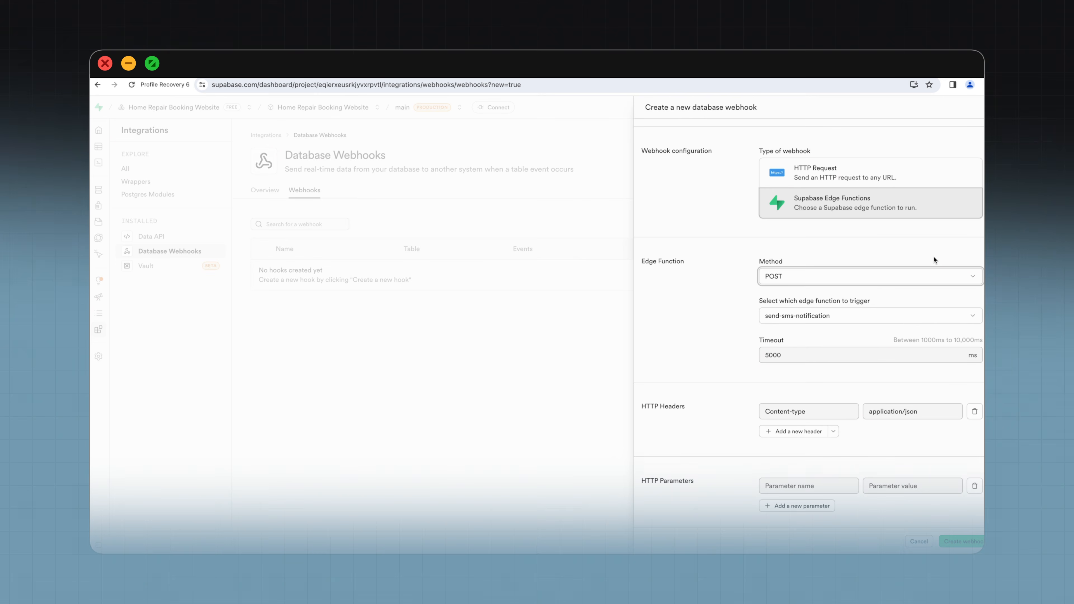
click(934, 260)
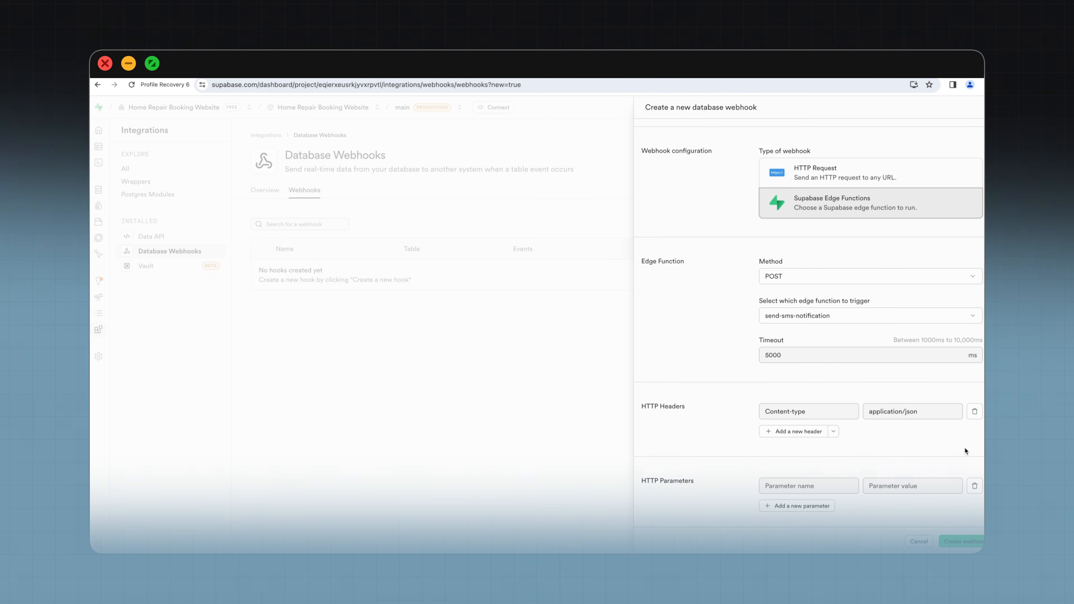
click(956, 542)
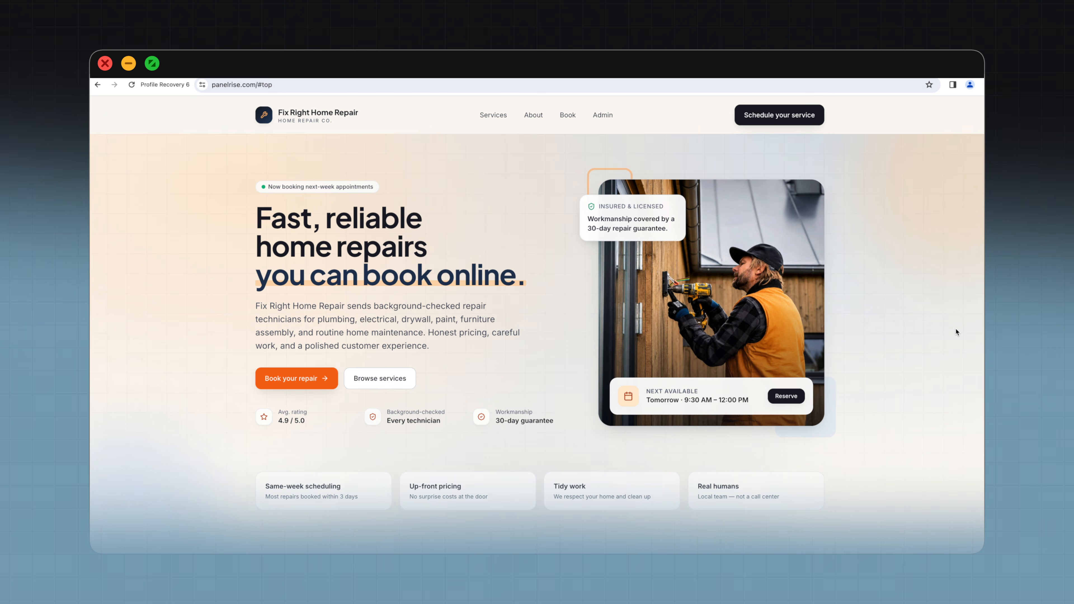
Step: Book a Plumbing Repair Visit for Saturday, June 27 at 1:00 PM
click(321, 385)
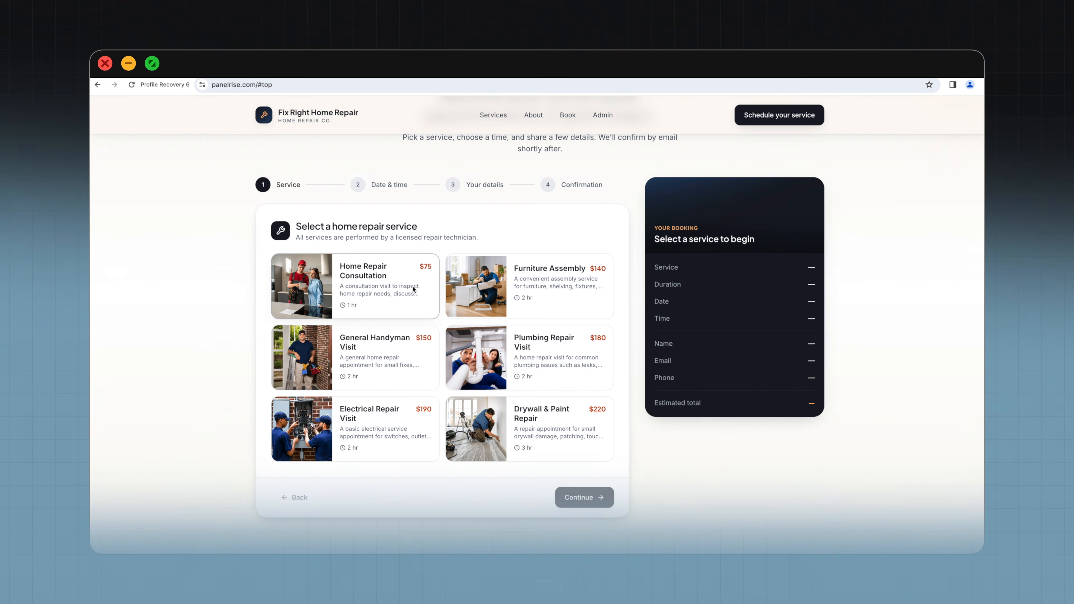
click(573, 351)
click(609, 498)
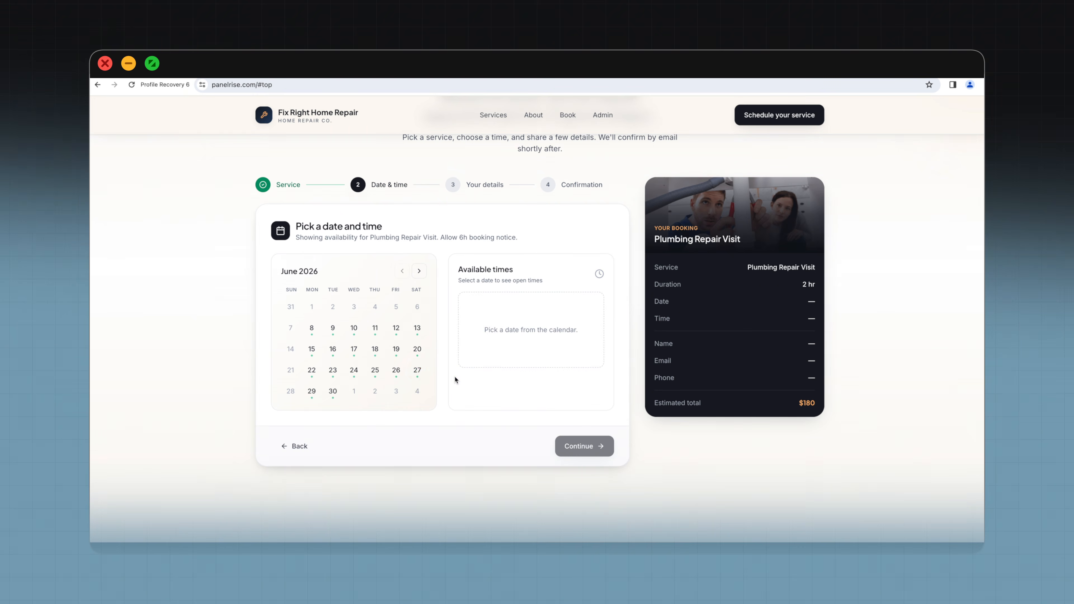
click(418, 371)
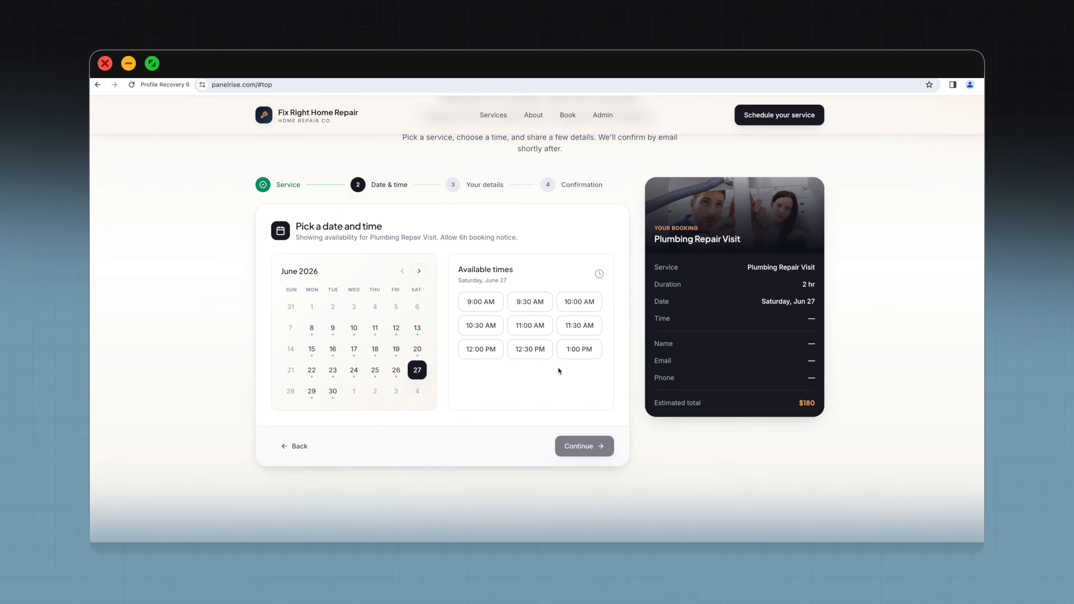
click(570, 350)
click(602, 445)
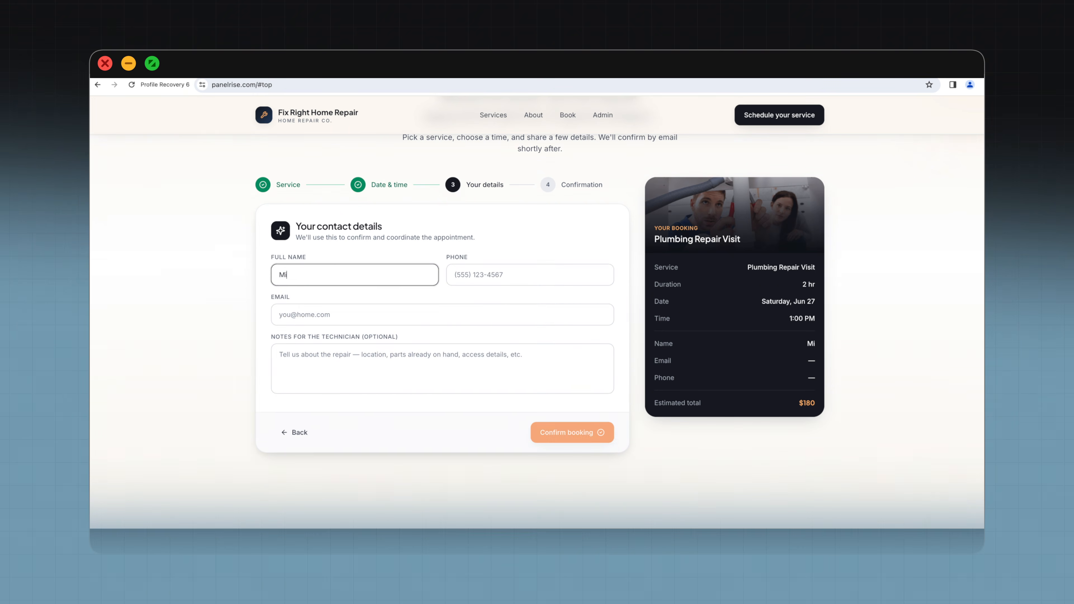
Step: Enter the customer's name, phone number and e-mail, add a leaking-sink note, and confirm the booking
key(Tab)
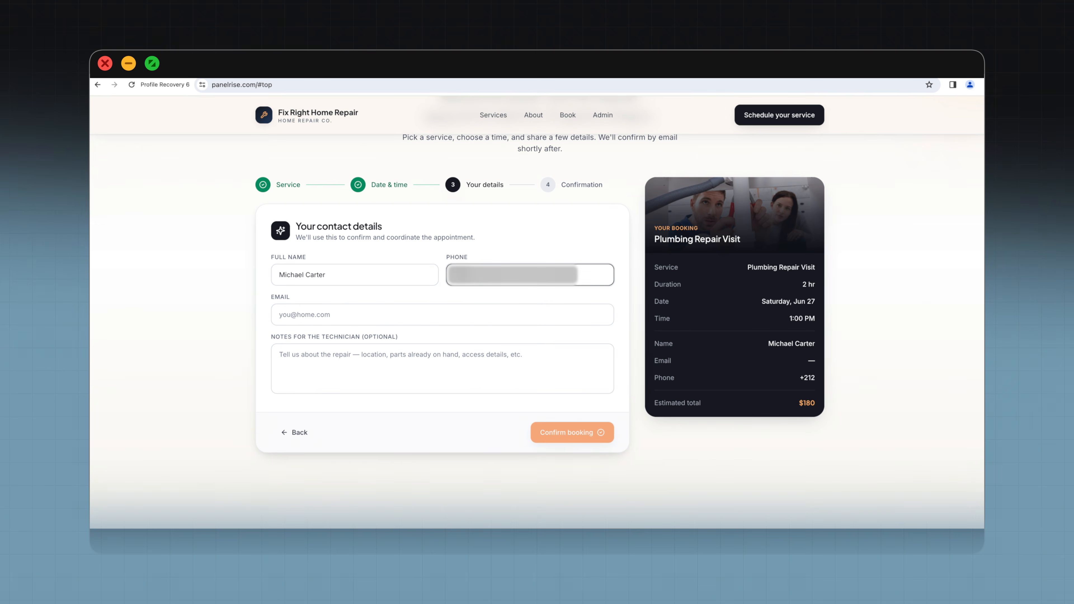
key(Tab)
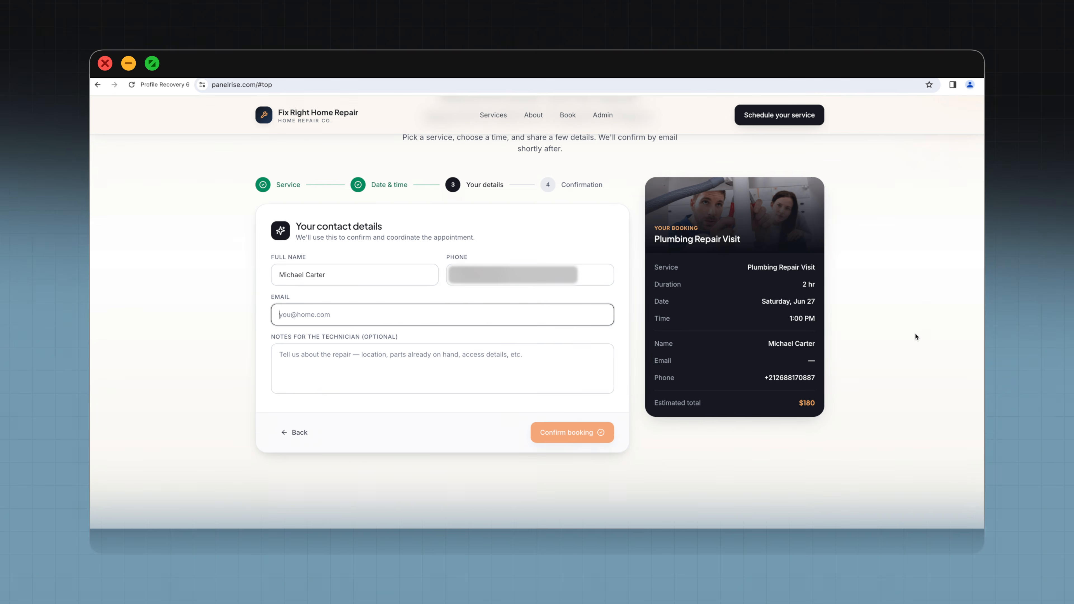
key(Tab)
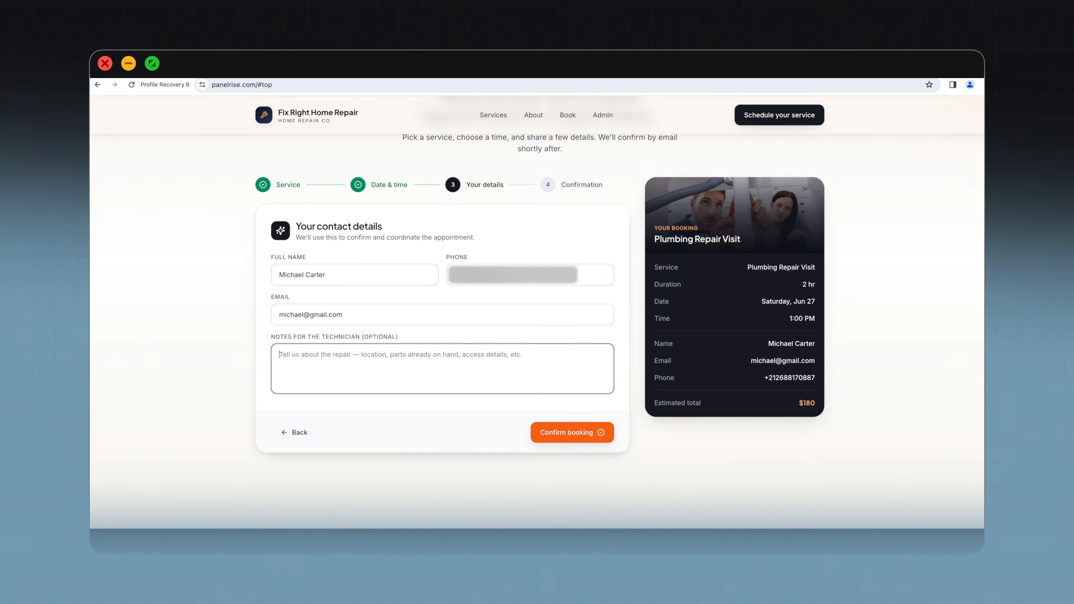
text(The kitchen sink is leaking. Please)
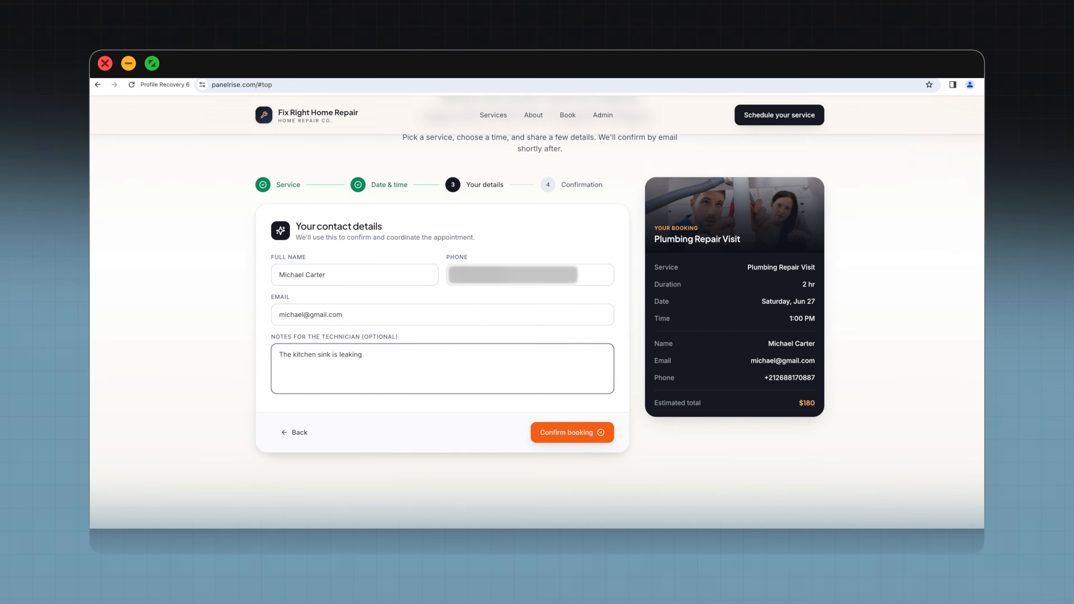
text( call me before arriving.)
click(567, 431)
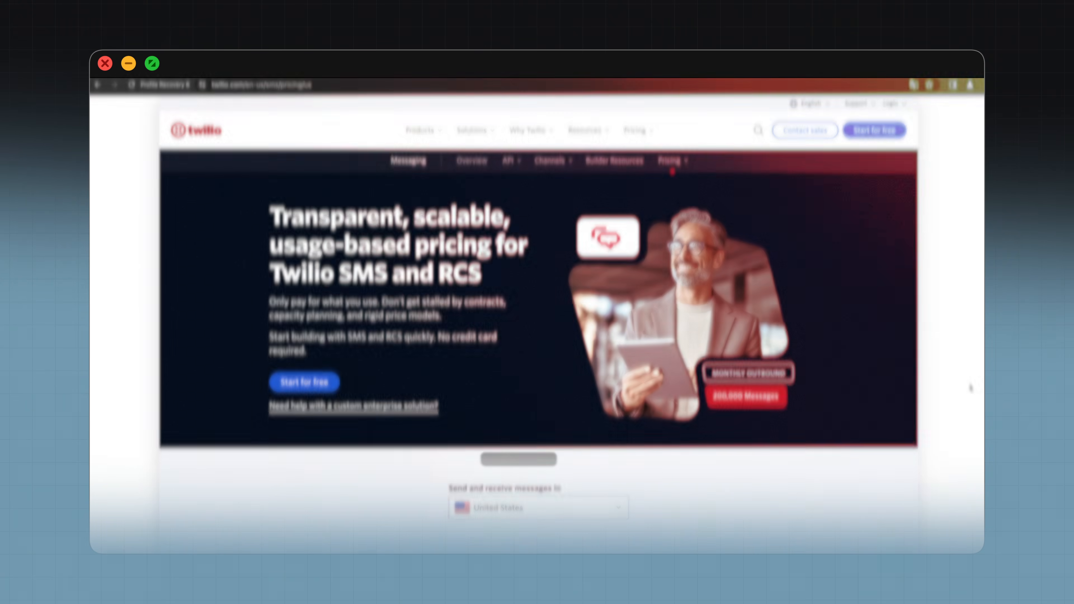
Step: Review Twilio's SMS/MMS pricing table and open the 'Send and receive messages in' country selector
click(636, 130)
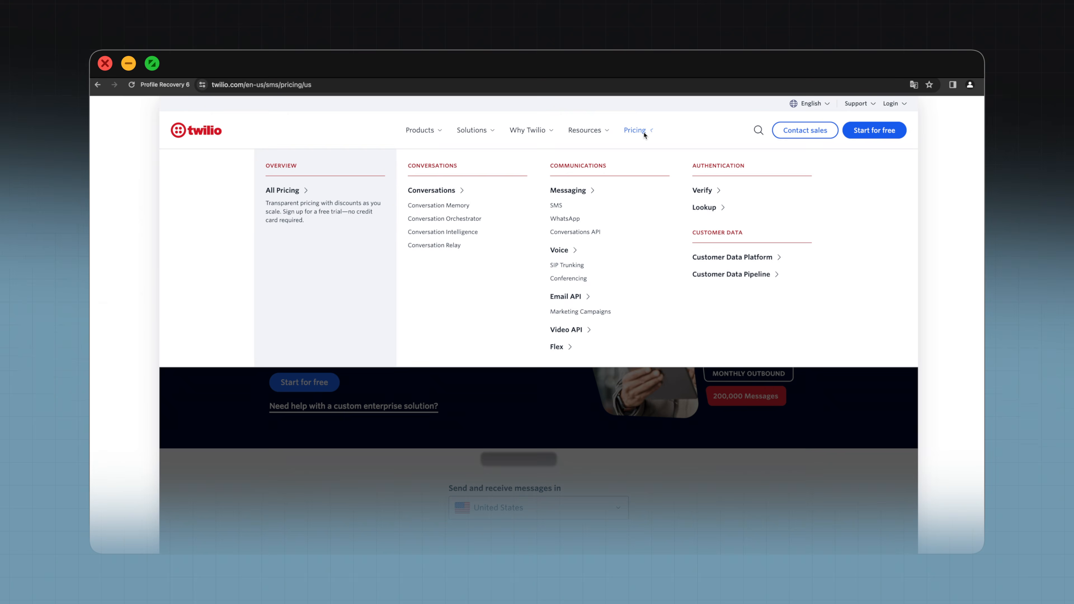
click(558, 206)
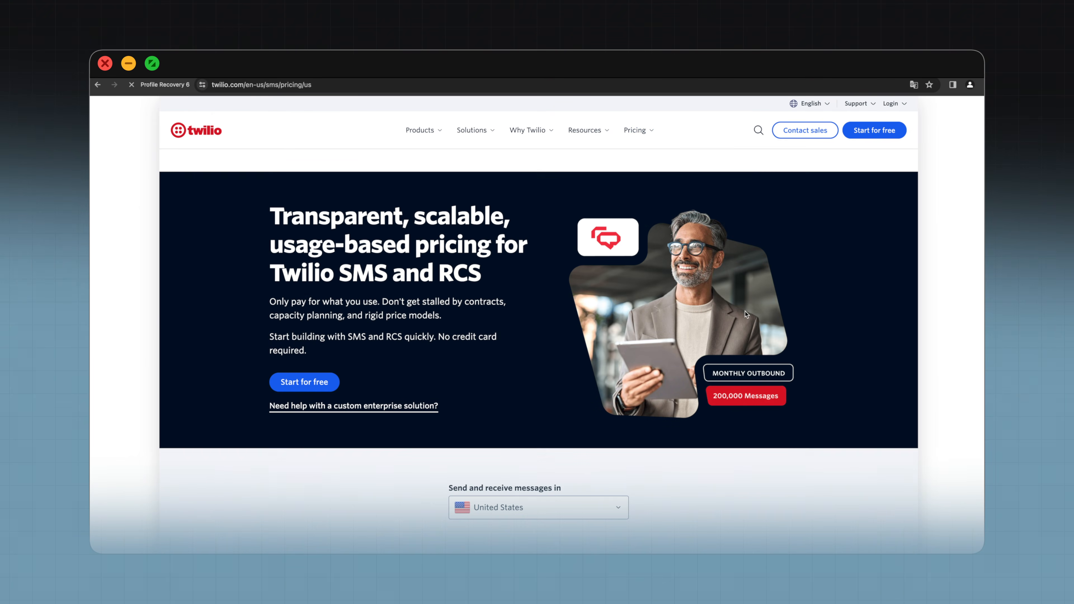
scroll(957, 383, down, 1)
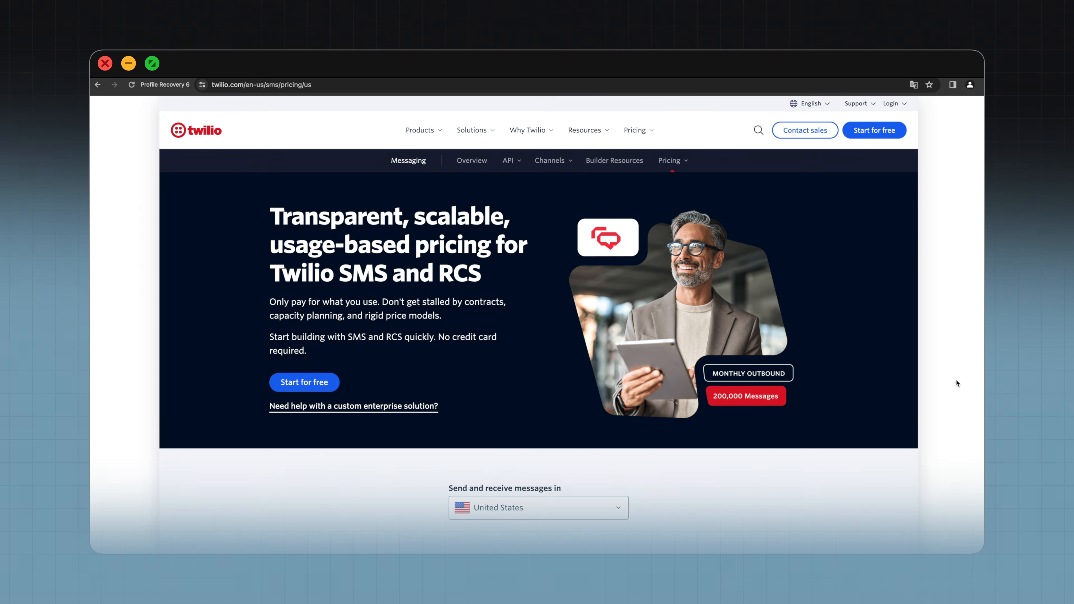
scroll(956, 383, down, 6)
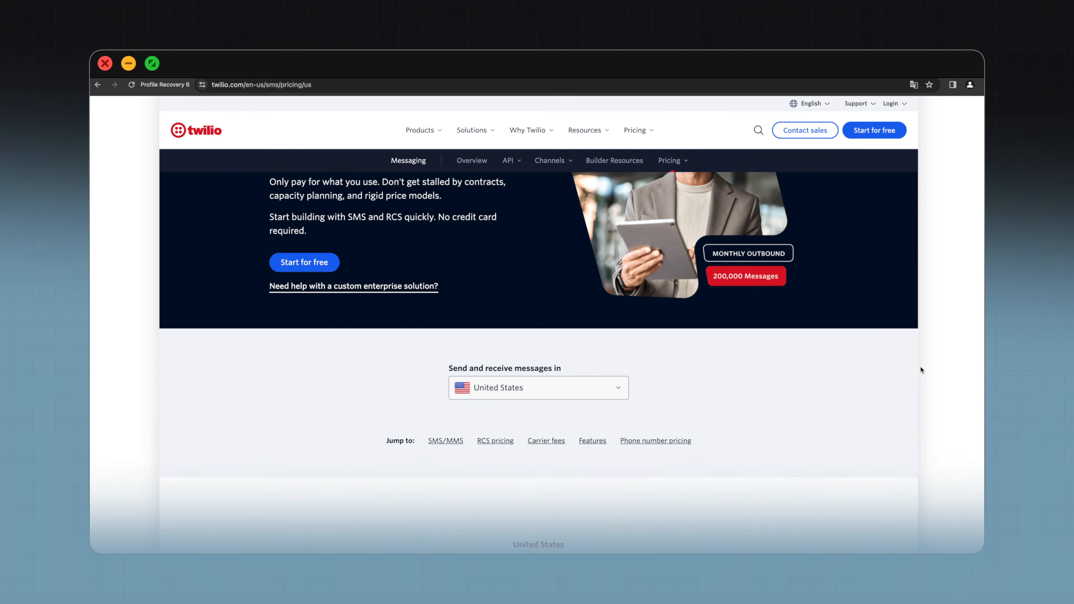
scroll(919, 366, down, 4)
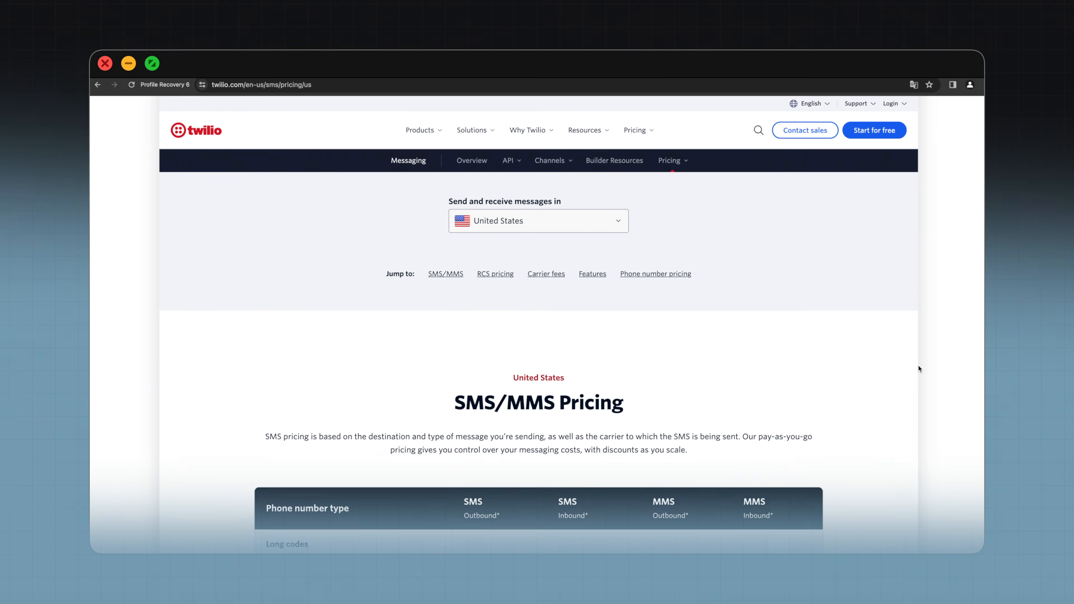
scroll(917, 368, down, 3)
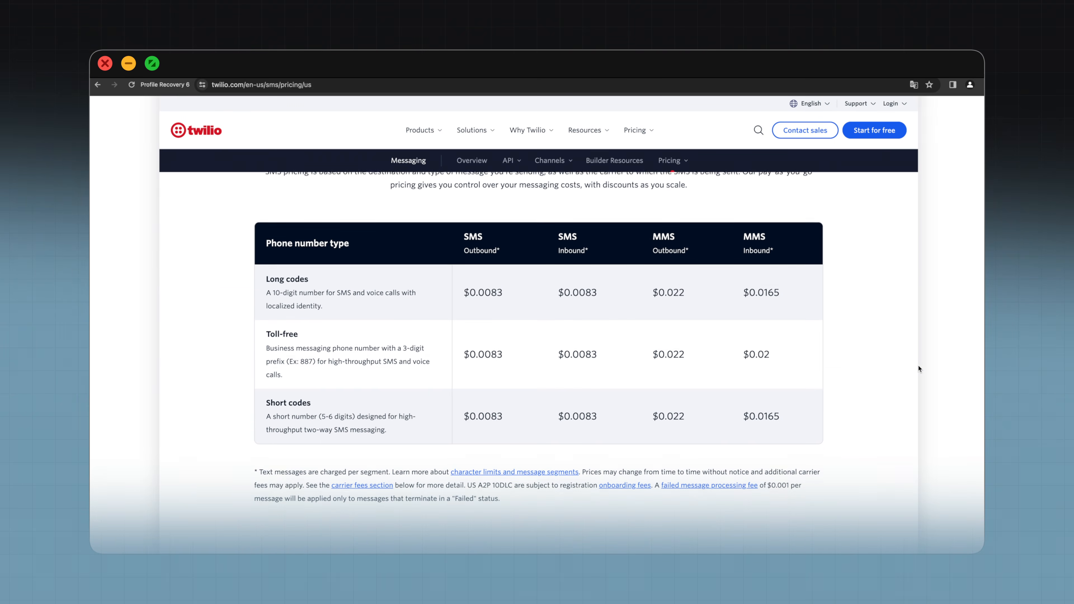
scroll(918, 368, up, 10)
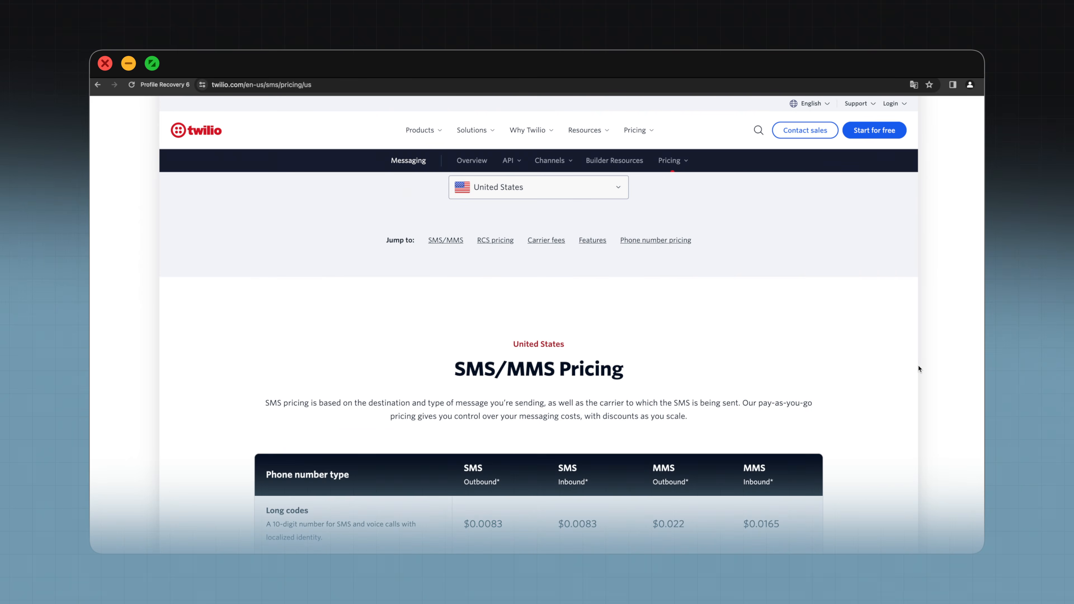
click(578, 348)
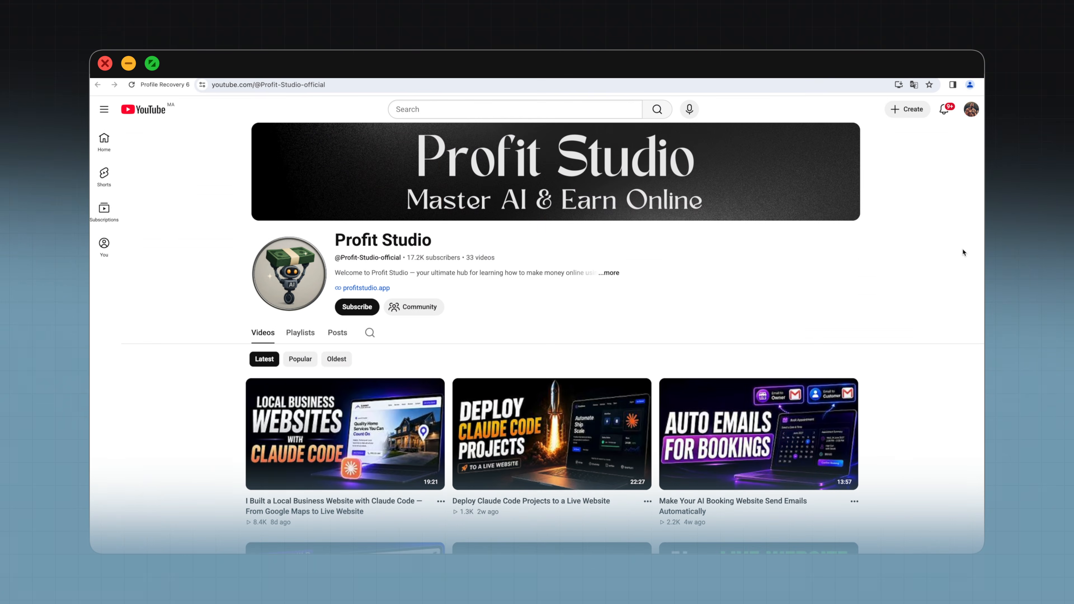
Step: Subscribe to the Profit Studio channel and set its notifications to All
scroll(962, 249, down, 6)
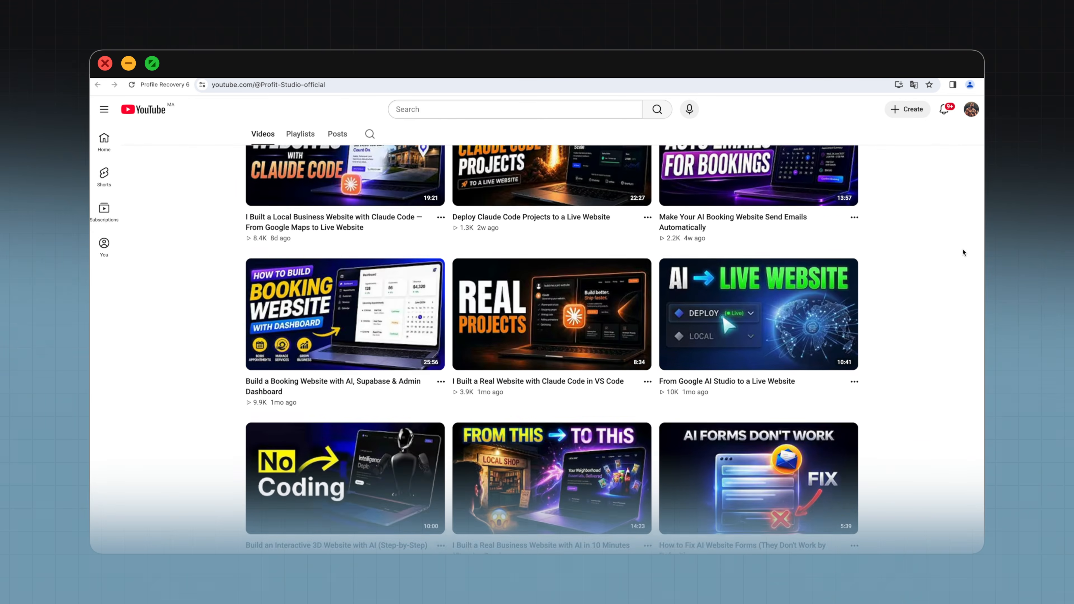
scroll(962, 252, down, 13)
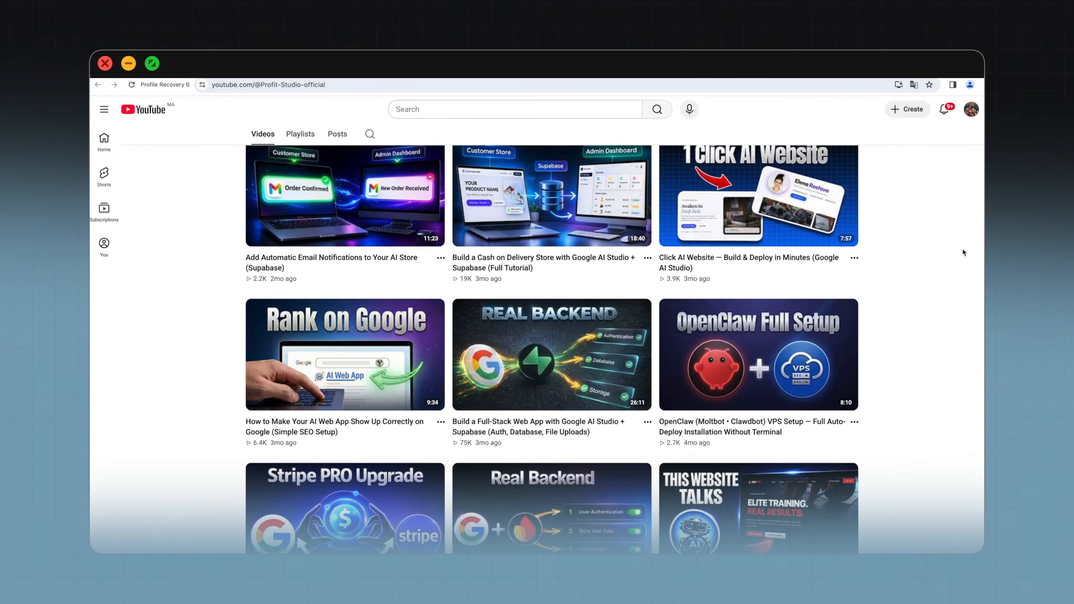
scroll(962, 248, down, 3)
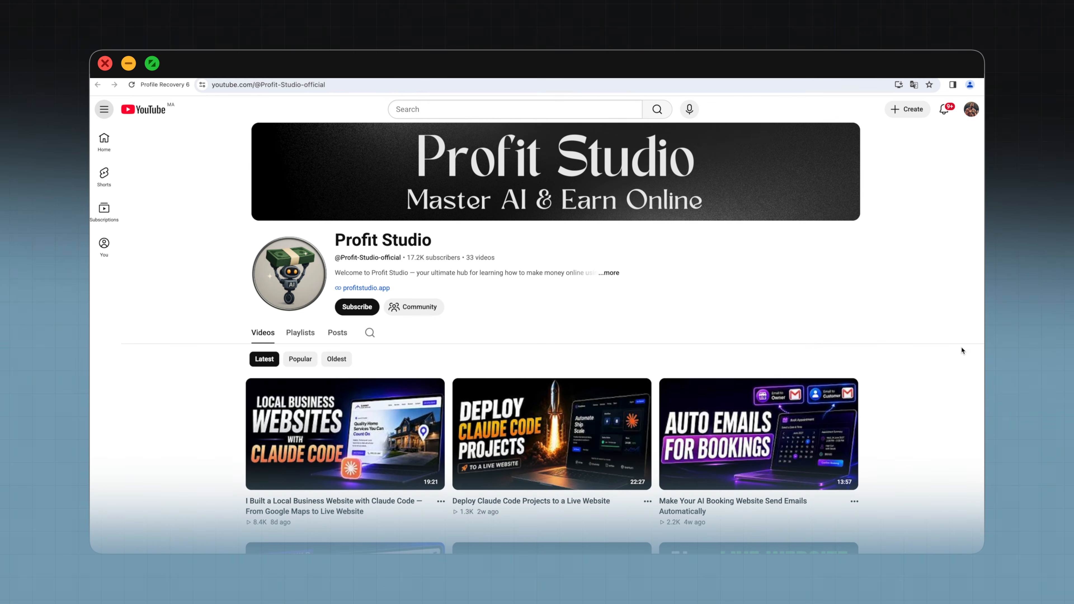
click(367, 308)
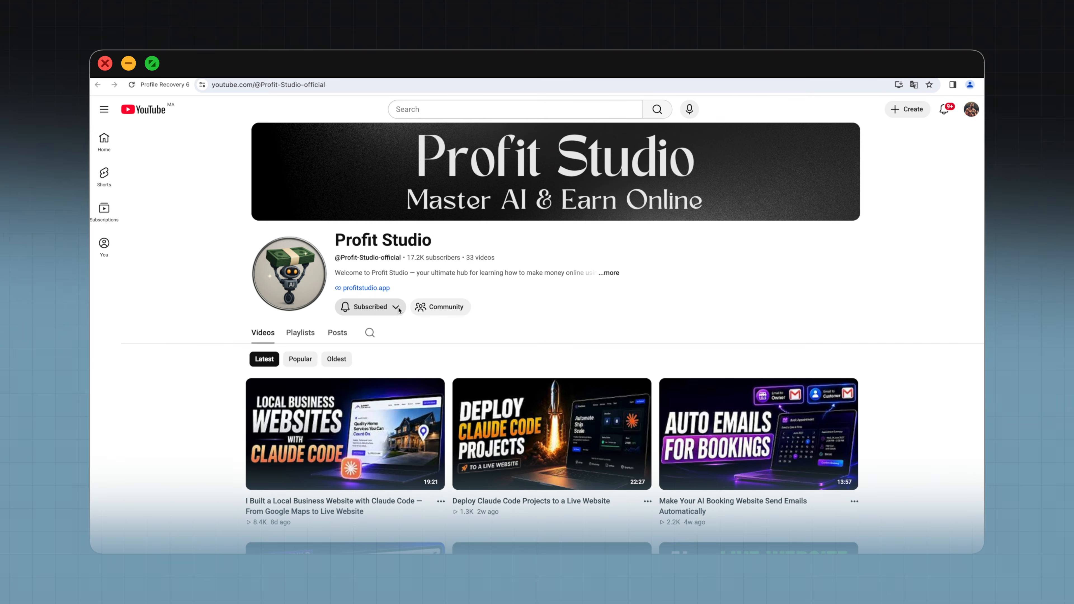
click(399, 310)
click(396, 327)
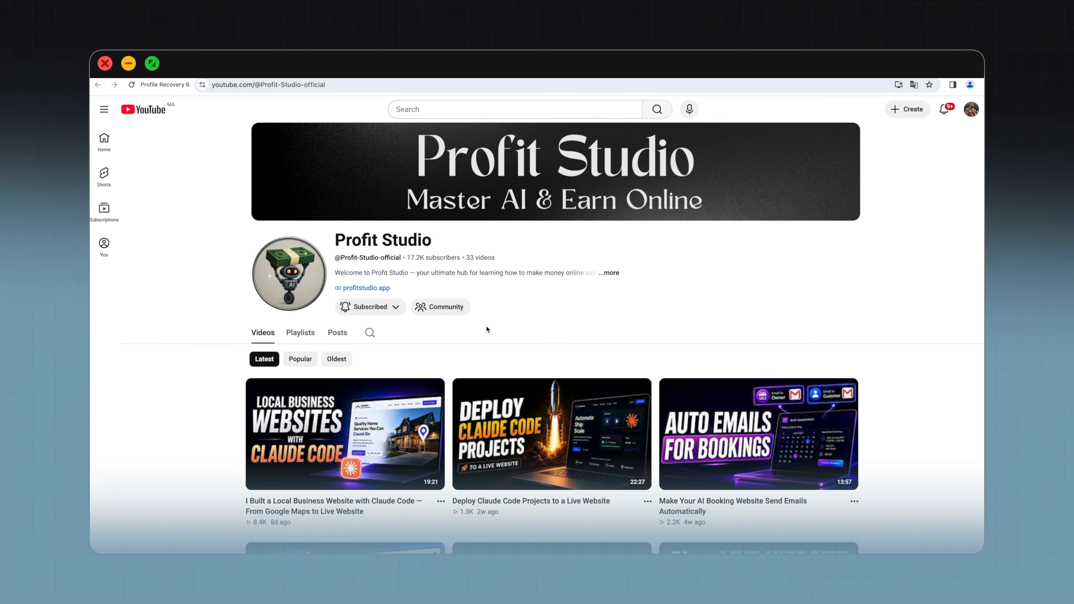